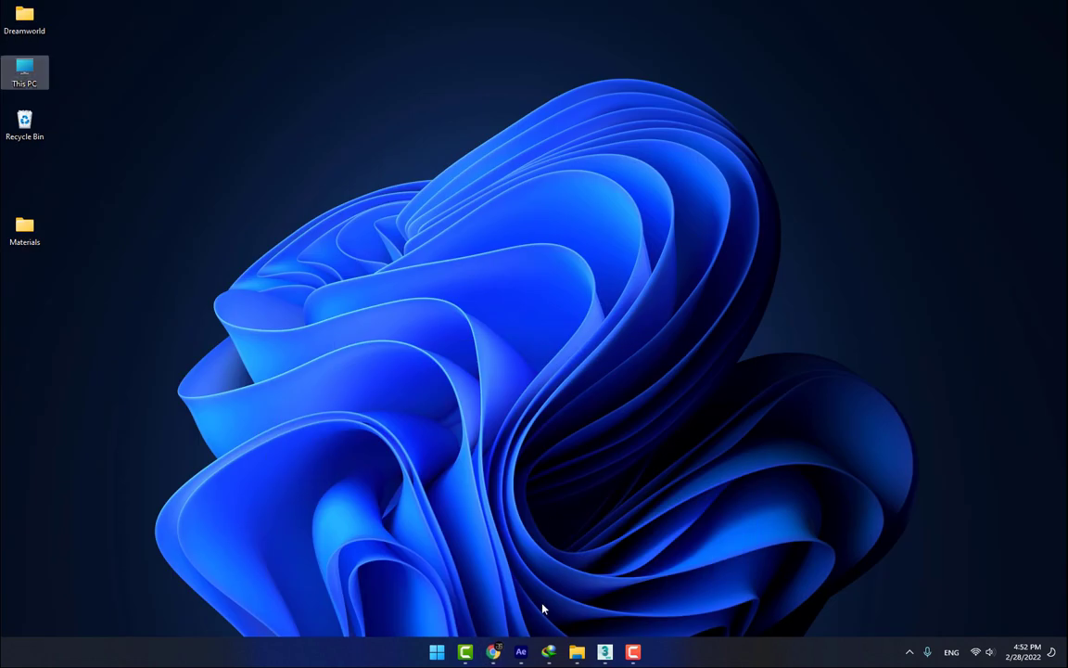
Start a new project in After Effects and create a composition named Element 3D Part 3.
{"action": "left_click", "coordinate": [521, 651]}
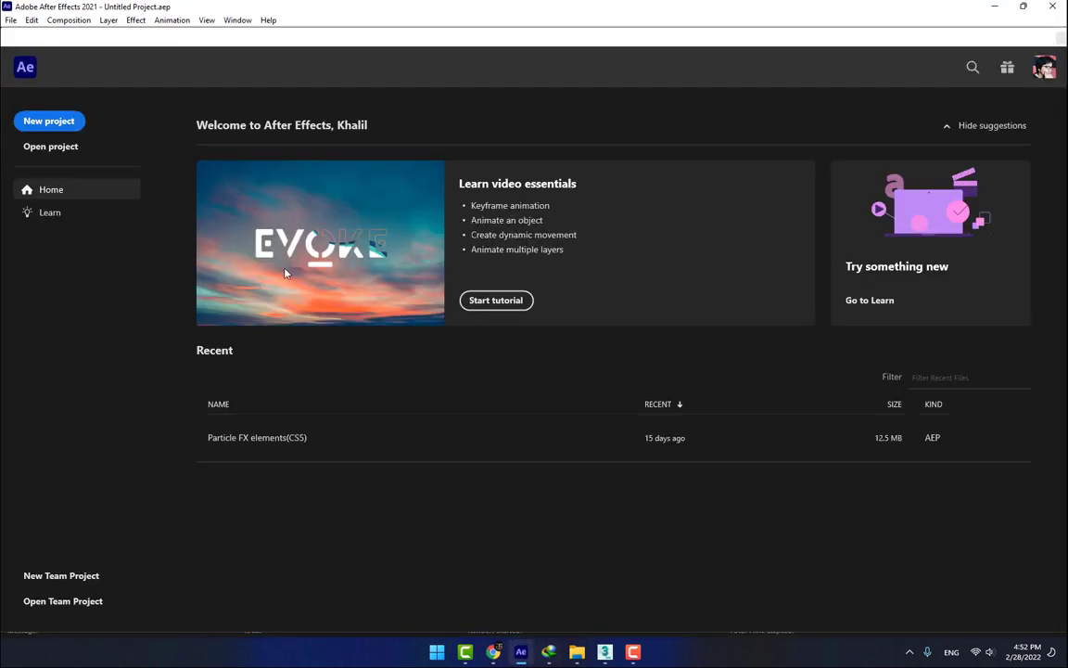
{"action": "left_click", "coordinate": [38, 122]}
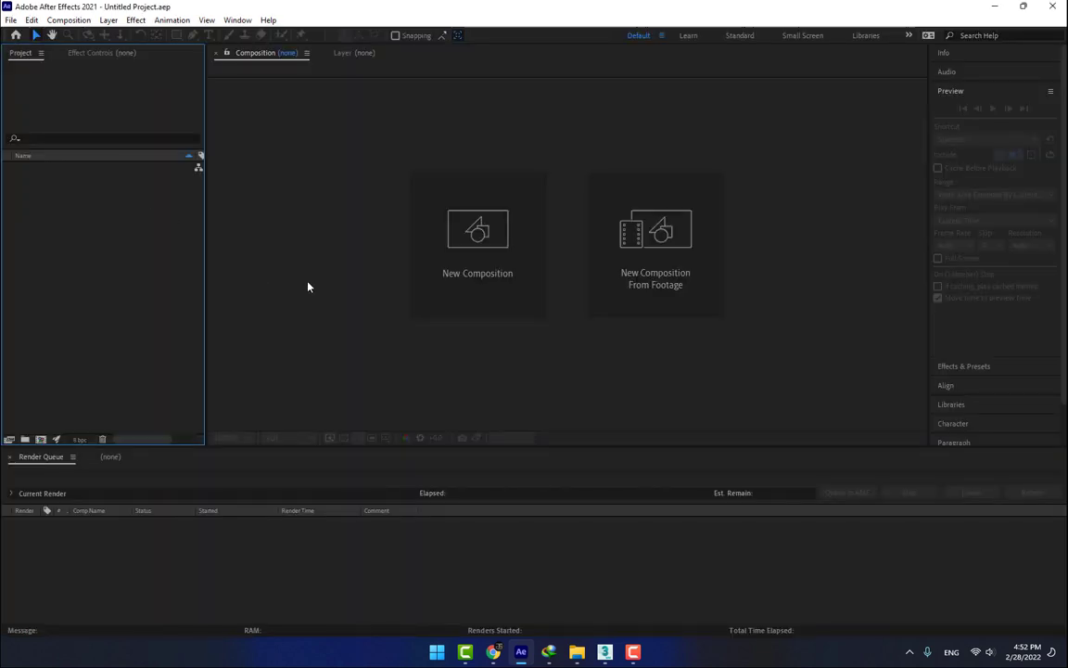
{"action": "left_click", "coordinate": [441, 264]}
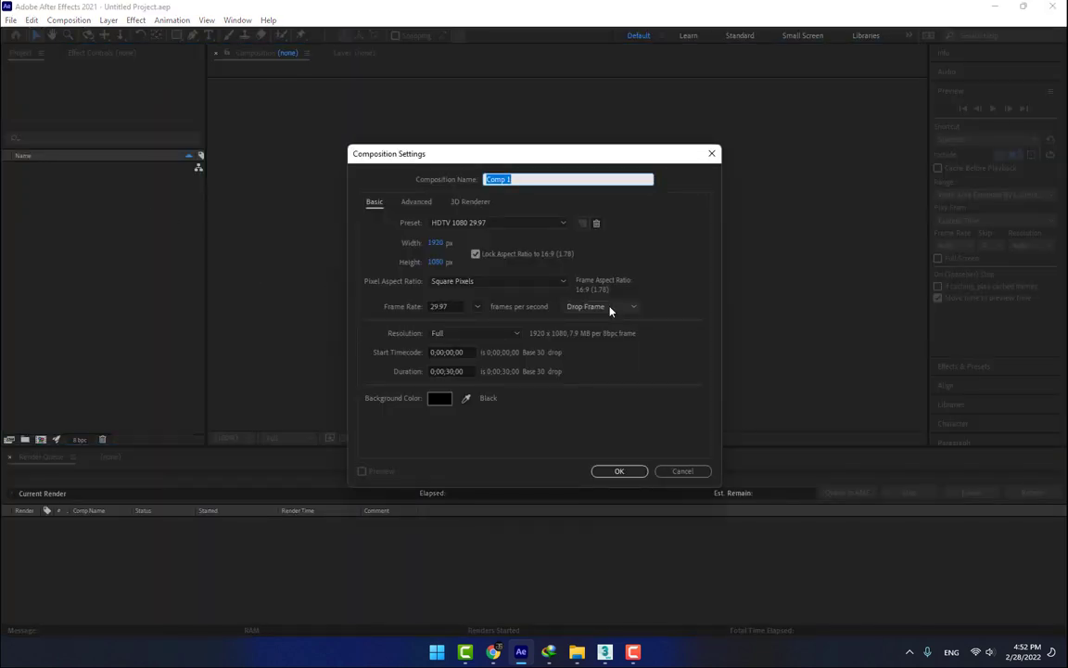
{"action": "type", "text": "Element 2"}
{"action": "key", "text": "BackSpace"}
{"action": "type", "text": "3D PA"}
{"action": "key", "text": "BackSpace"}
{"action": "key", "text": "BackSpace"}
{"action": "type", "text": "Part 3"}
{"action": "key", "text": "Return"}
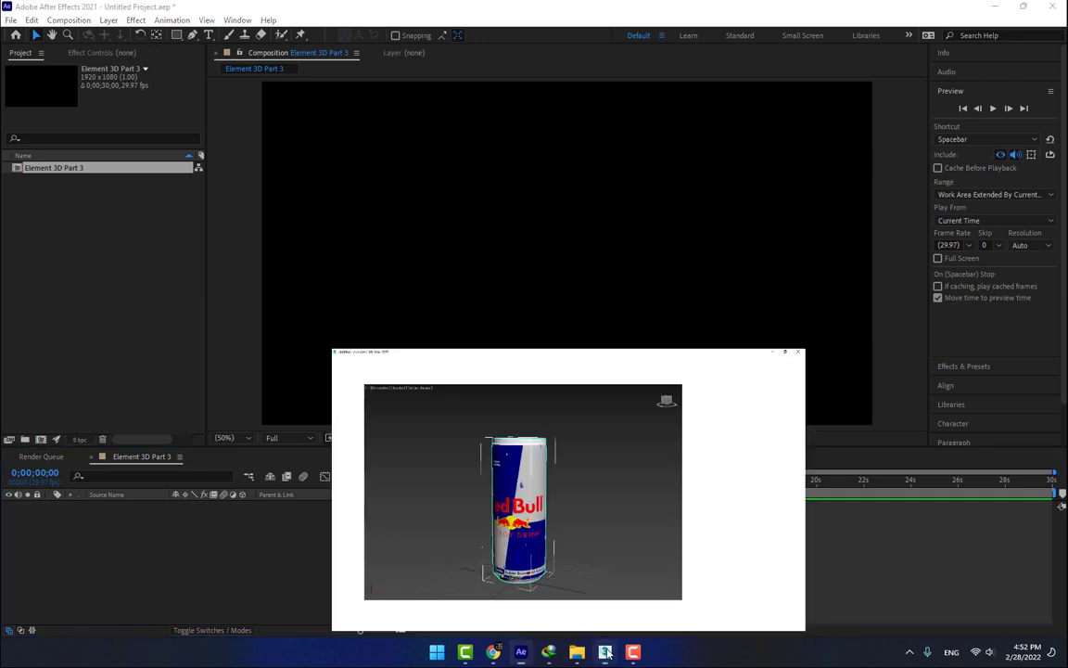
Switch to 3ds Max and examine the Red Bull can model and the water droplets on its surface.
{"action": "left_click", "coordinate": [514, 409]}
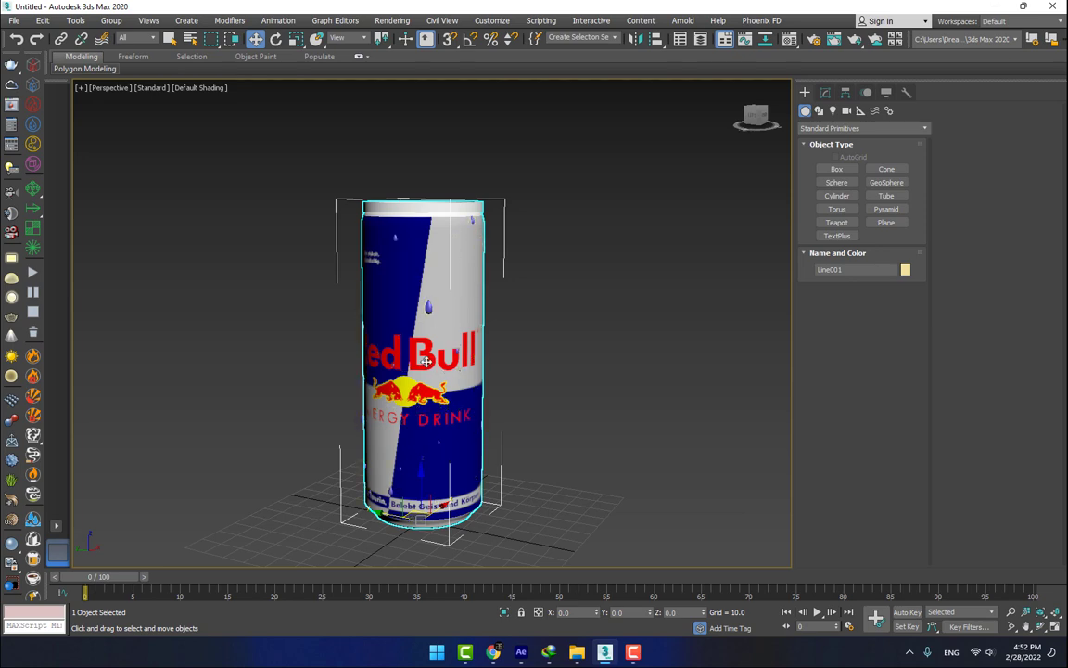
{"action": "left_click_drag", "start_coordinate": [383, 327], "coordinate": [484, 385]}
{"action": "left_click", "coordinate": [527, 372]}
{"action": "left_click", "coordinate": [456, 328]}
{"action": "left_click", "coordinate": [583, 307]}
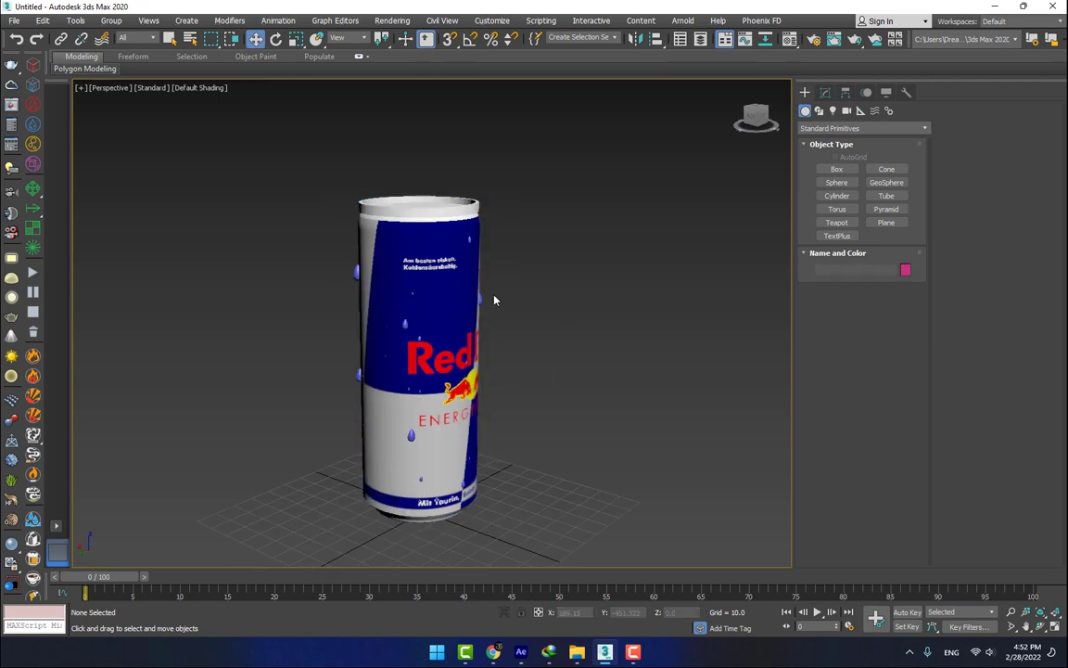
{"action": "scroll", "coordinate": [407, 321], "scroll_direction": "up", "scroll_amount": 3}
{"action": "scroll", "coordinate": [407, 319], "scroll_direction": "up", "scroll_amount": 4}
{"action": "left_click", "coordinate": [407, 321]}
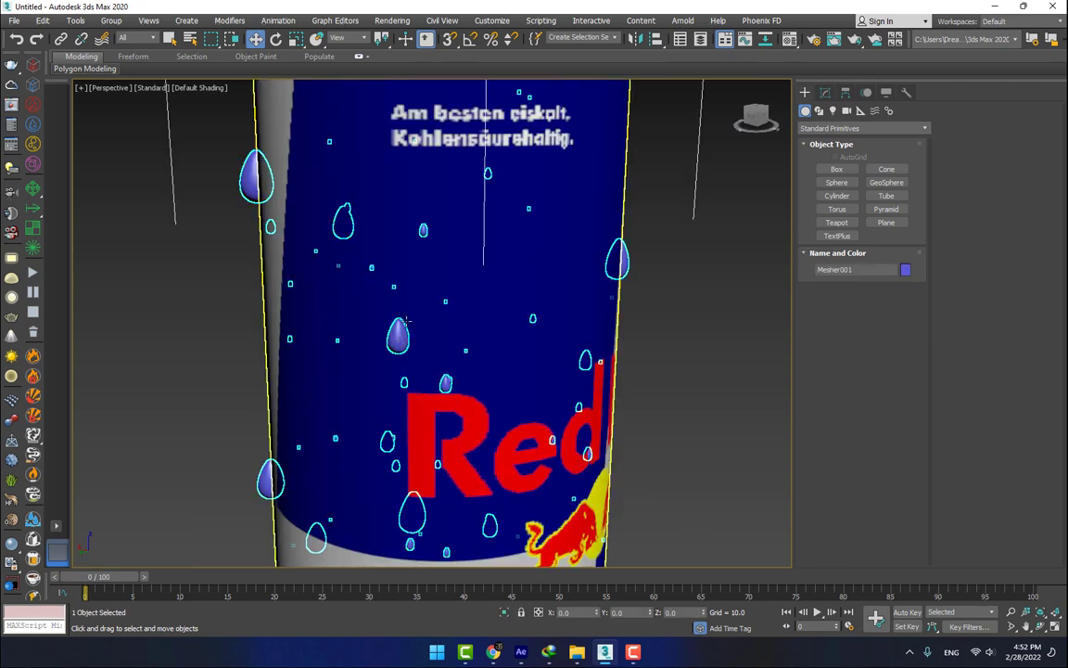
{"action": "scroll", "coordinate": [408, 321], "scroll_direction": "down", "scroll_amount": 7}
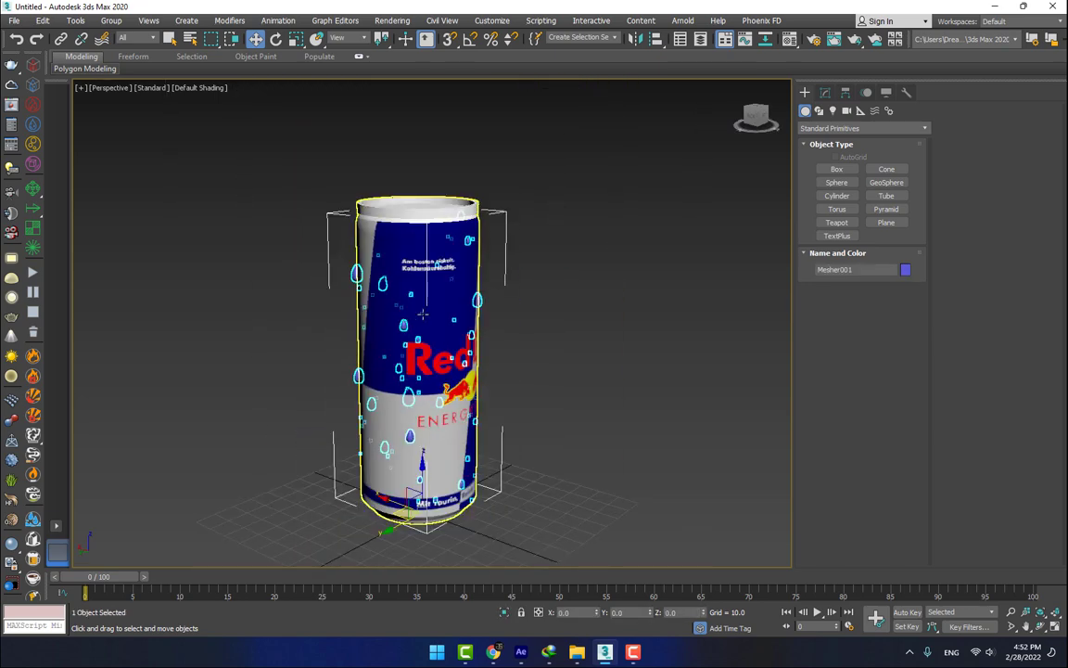
{"action": "scroll", "coordinate": [443, 197], "scroll_direction": "up", "scroll_amount": 1}
{"action": "left_click", "coordinate": [446, 200]}
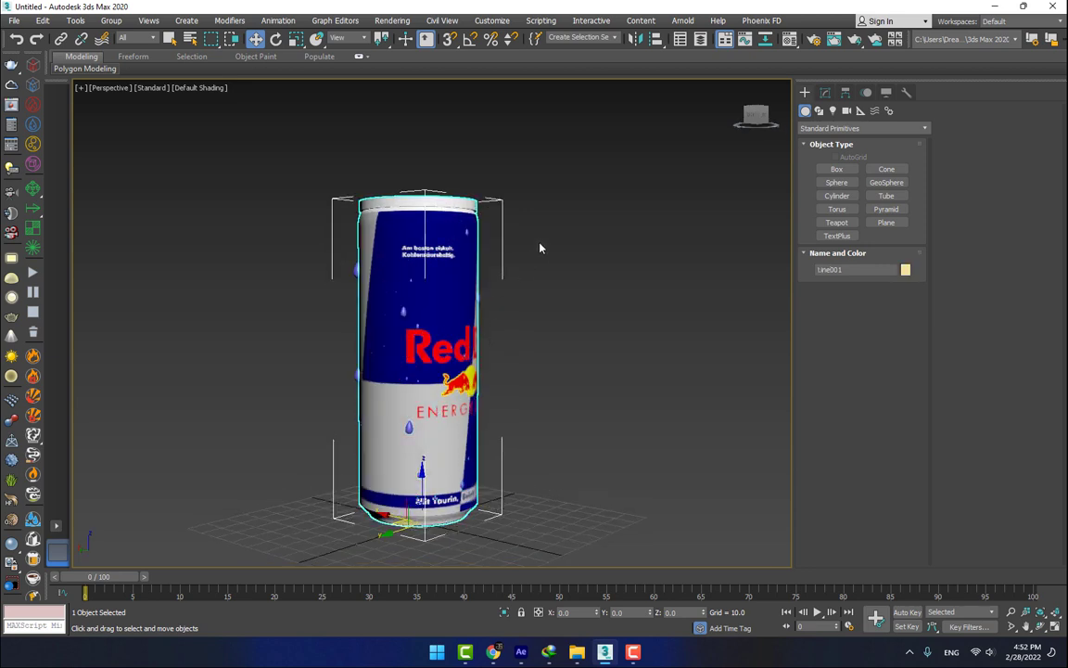
Export the can and its water droplets to the Desktop as an OBJ file named can model.
{"action": "left_click_drag", "start_coordinate": [562, 150], "coordinate": [324, 546]}
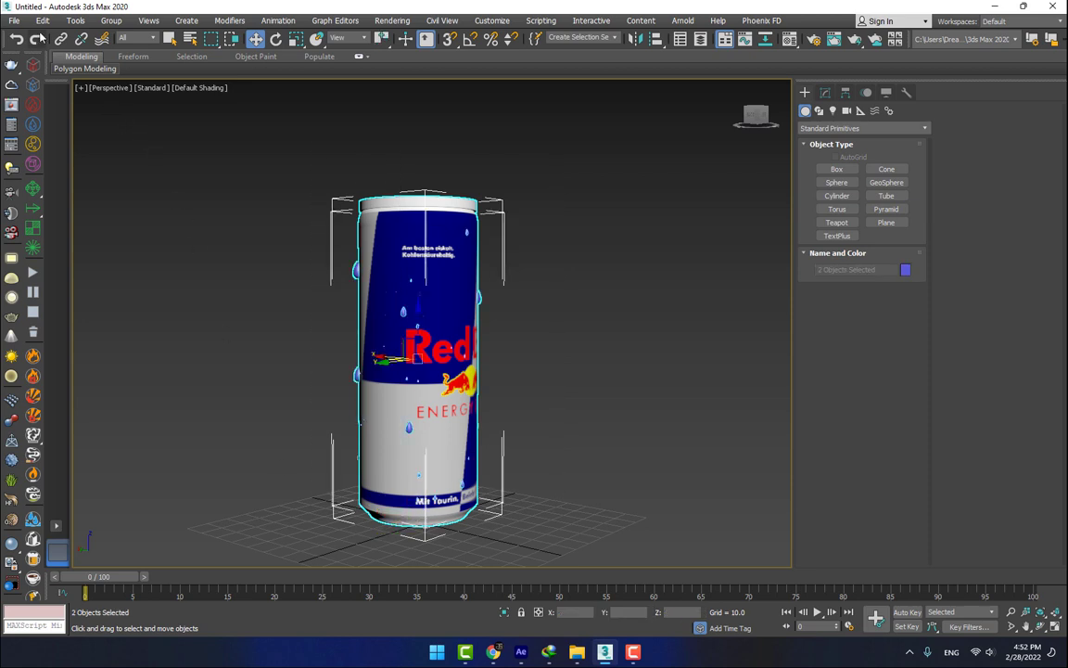
{"action": "left_click", "coordinate": [21, 23]}
{"action": "mouse_move", "coordinate": [56, 209]}
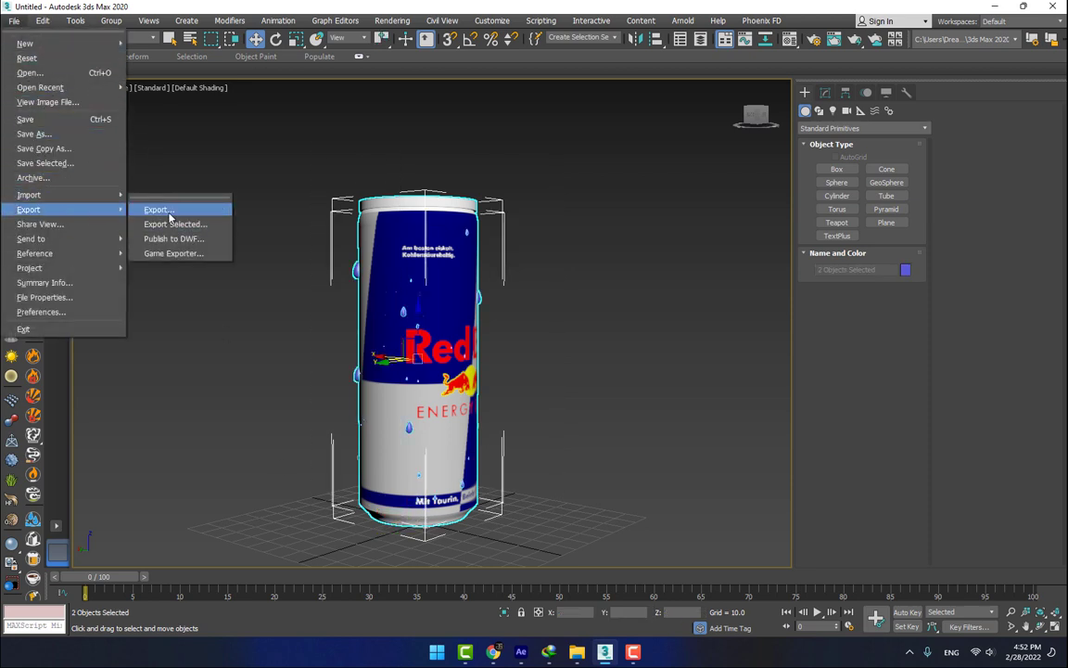
{"action": "left_click", "coordinate": [169, 214]}
{"action": "left_click", "coordinate": [37, 135]}
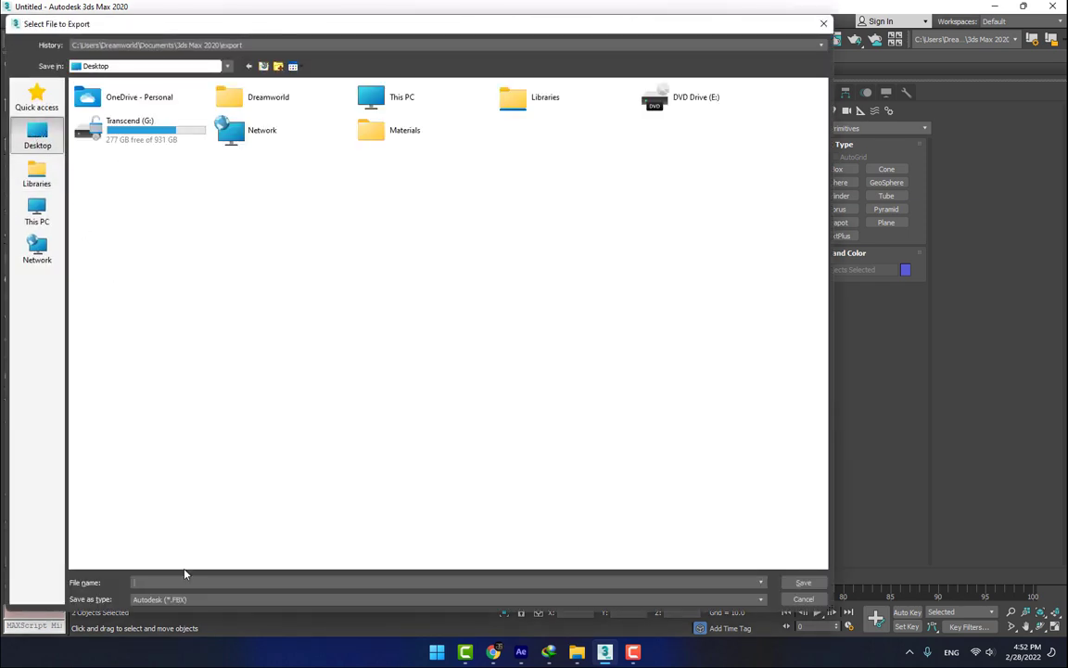
{"action": "left_click", "coordinate": [185, 599]}
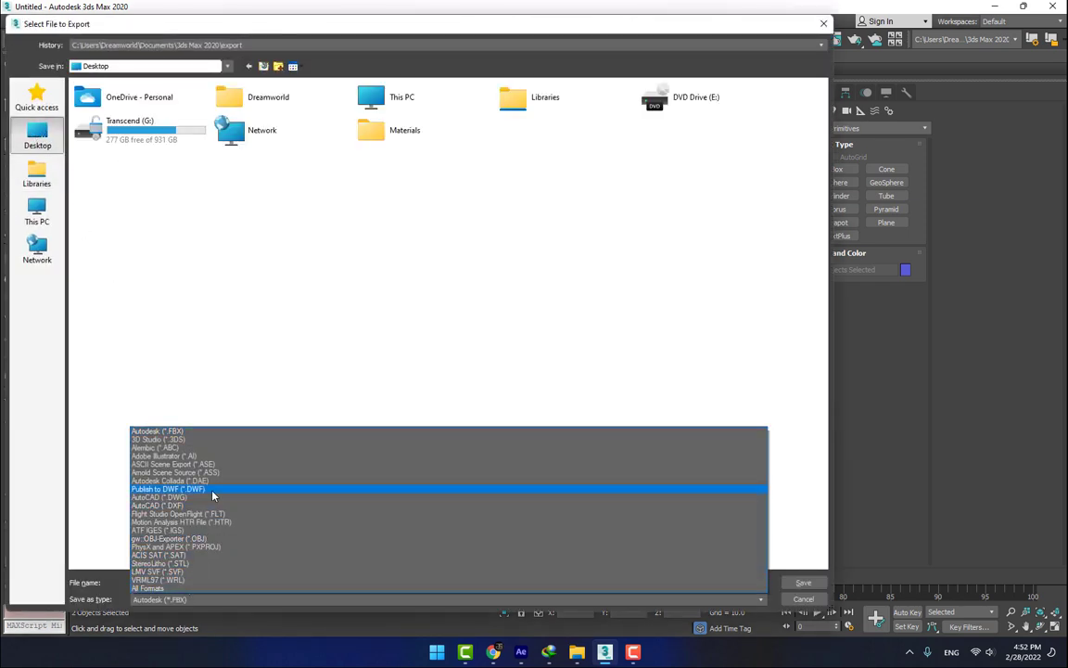
{"action": "left_click", "coordinate": [184, 539]}
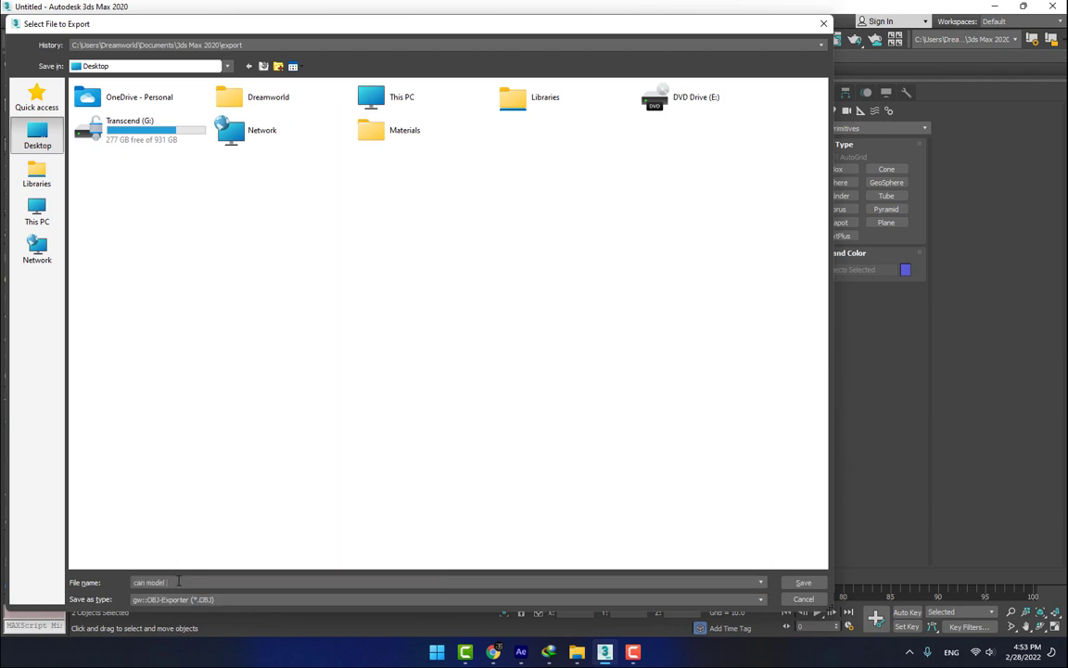
{"action": "key", "text": "Return"}
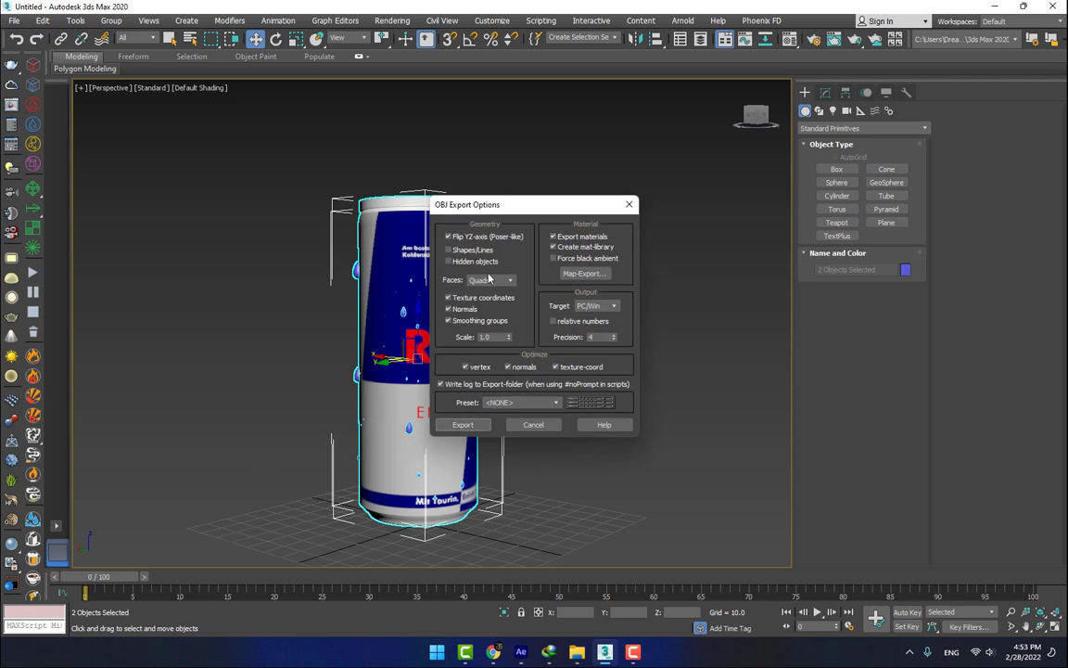
{"action": "left_click", "coordinate": [468, 424]}
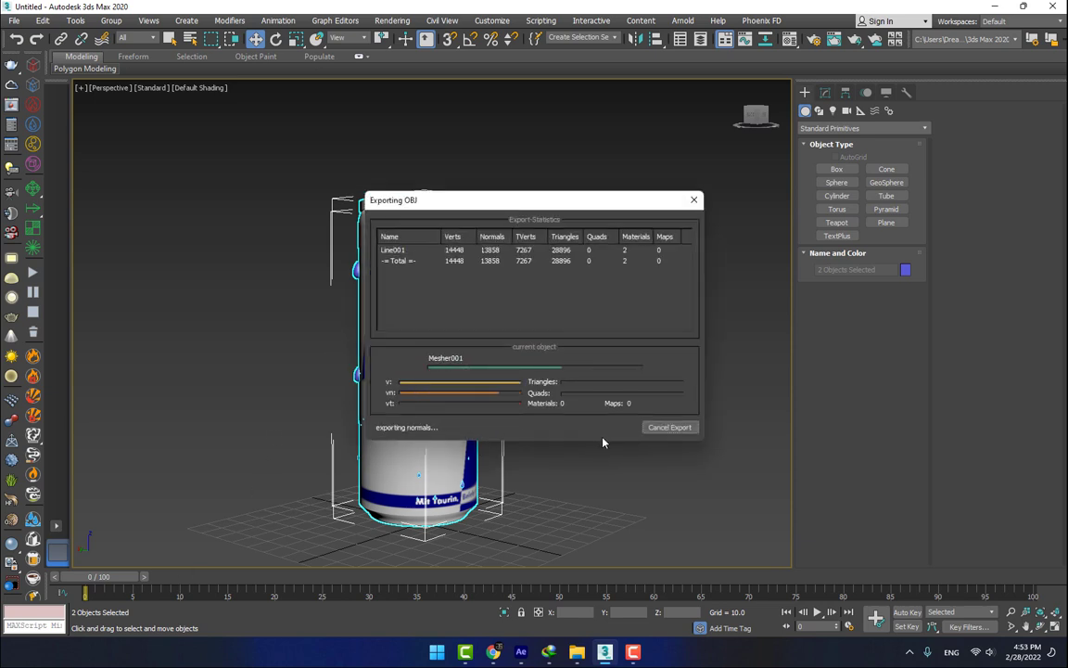
{"action": "left_click", "coordinate": [661, 426]}
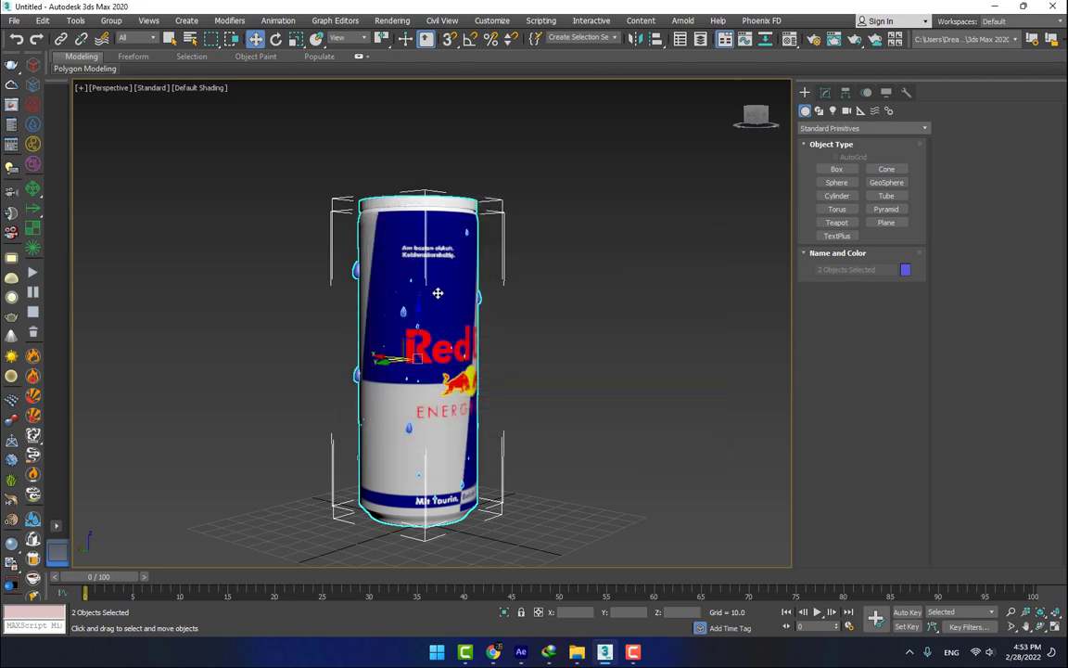
Return to After Effects and add a 1920 x 1080 solid named Element 3d to the composition.
{"action": "left_click_drag", "start_coordinate": [438, 293], "coordinate": [471, 266]}
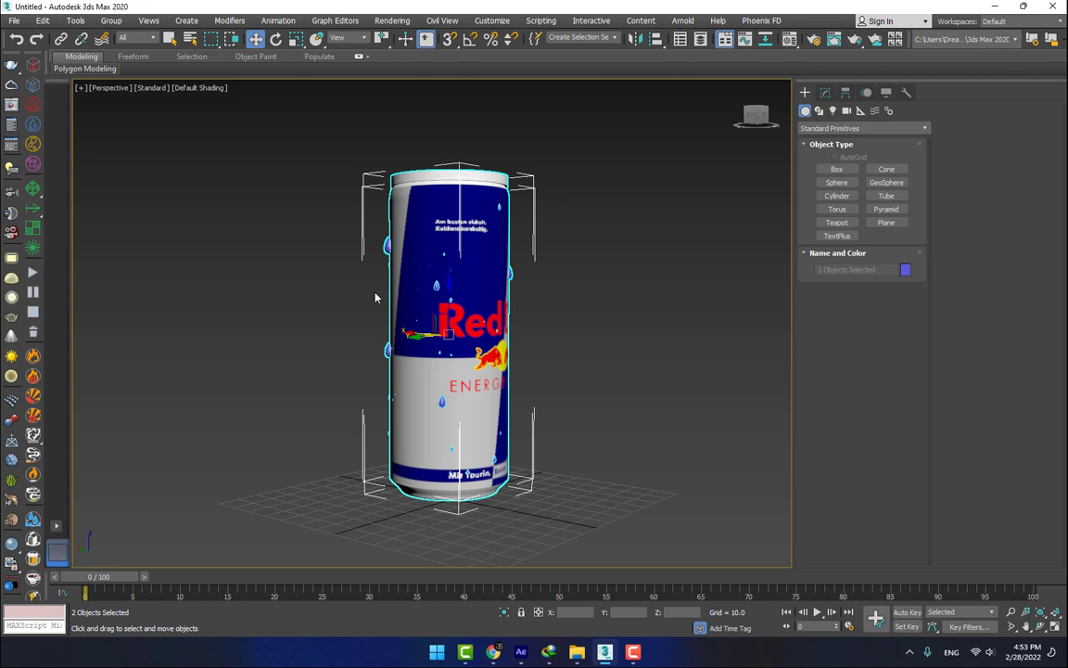
{"action": "left_click", "coordinate": [996, 6]}
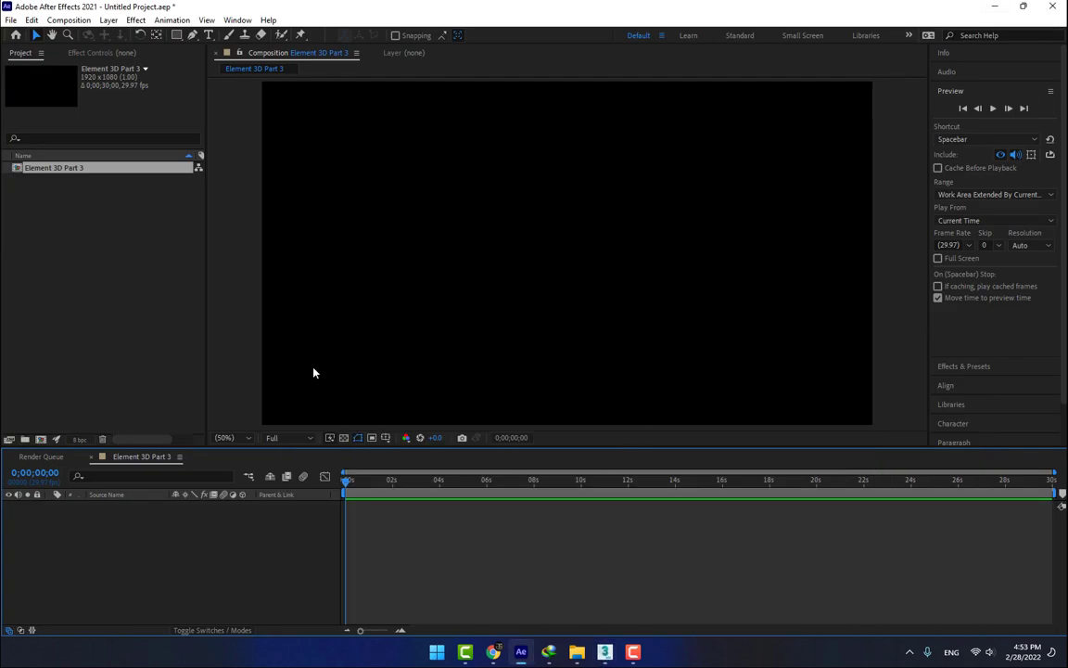
{"action": "key", "text": "ctrl+y"}
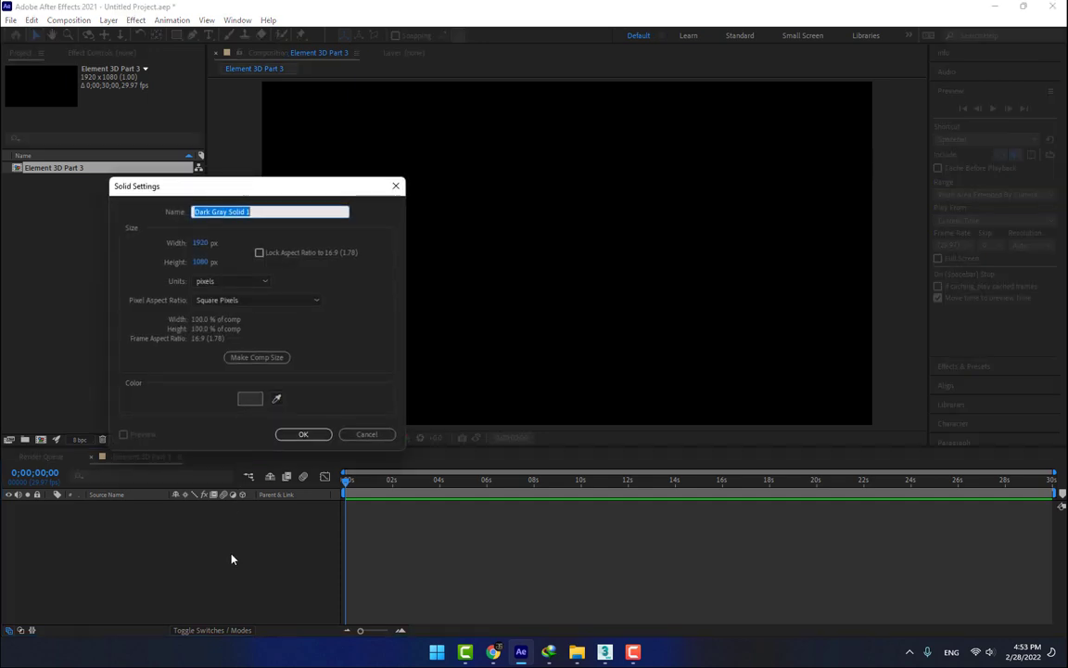
{"action": "type", "text": "Element 3d"}
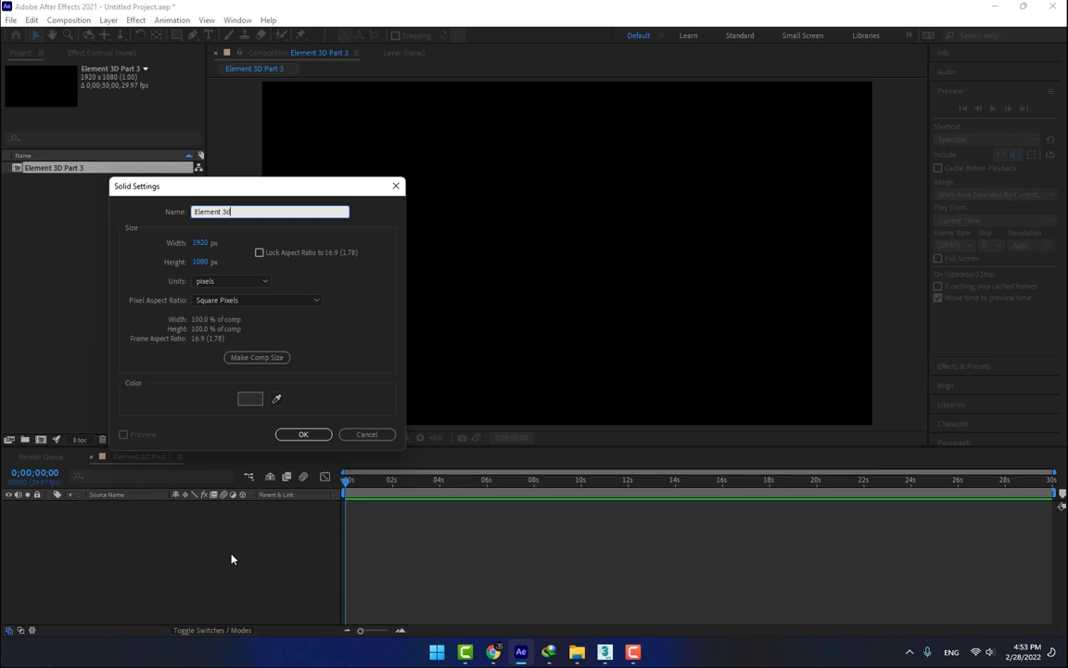
{"action": "key", "text": "Return"}
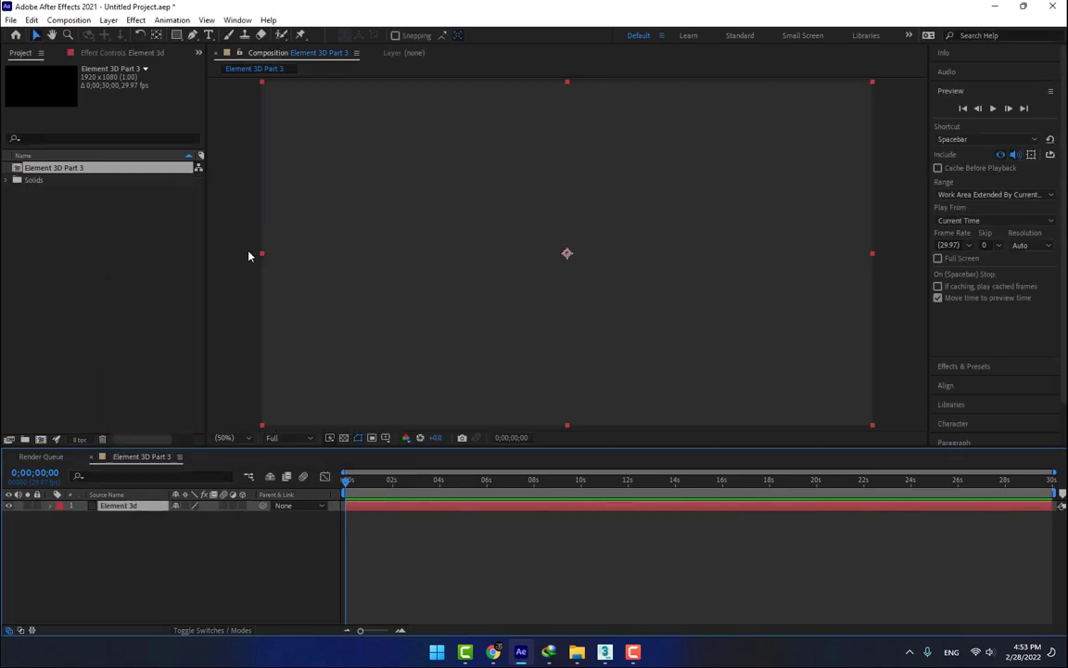
Apply the Video Copilot Element effect to the Element 3d solid.
{"action": "left_click", "coordinate": [135, 19]}
{"action": "mouse_move", "coordinate": [226, 586]}
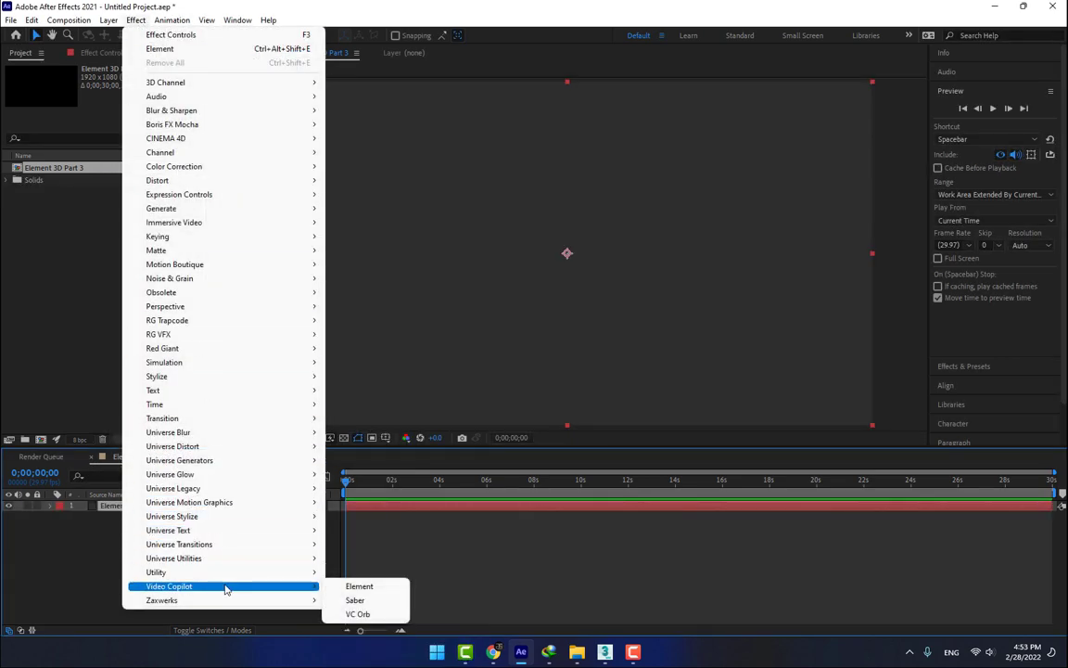
{"action": "left_click", "coordinate": [394, 583]}
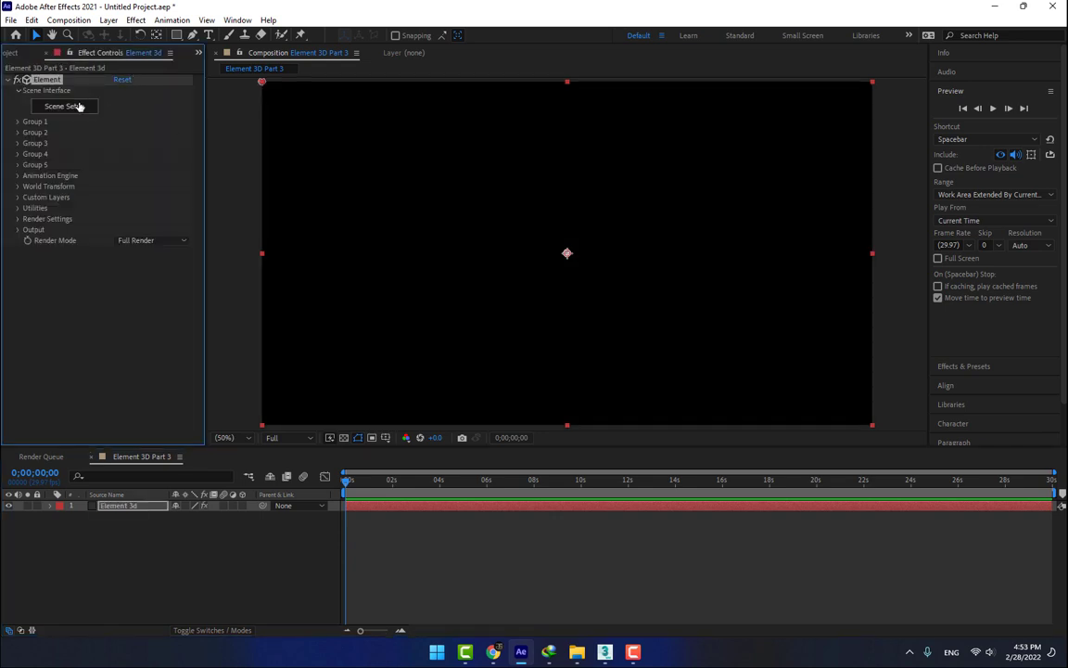
{"action": "left_click", "coordinate": [80, 107]}
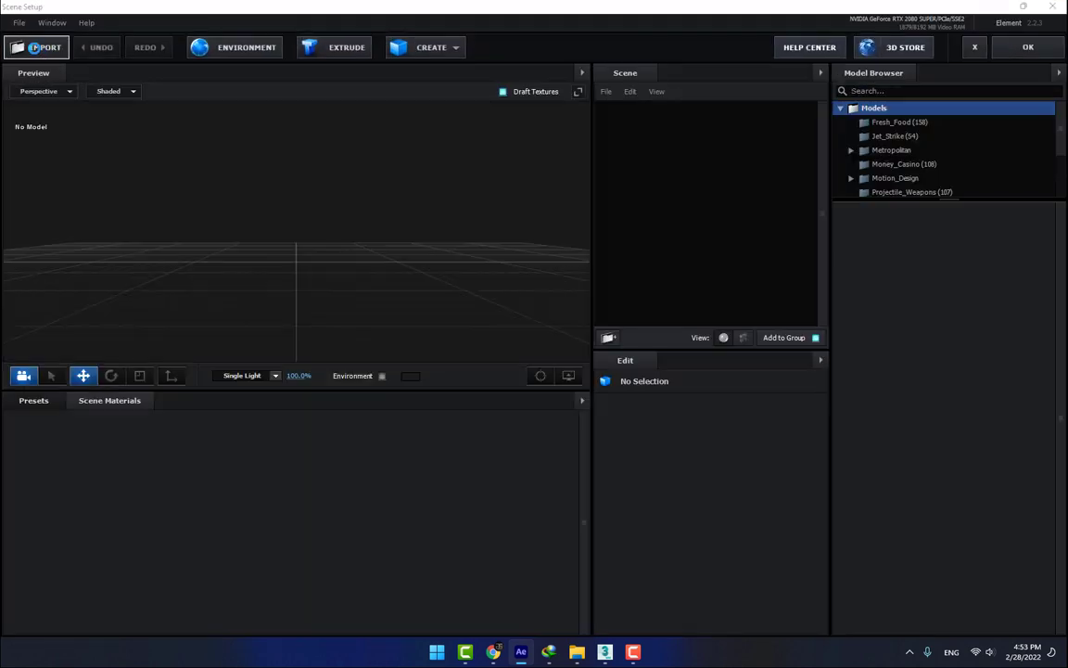
{"action": "left_click", "coordinate": [36, 51]}
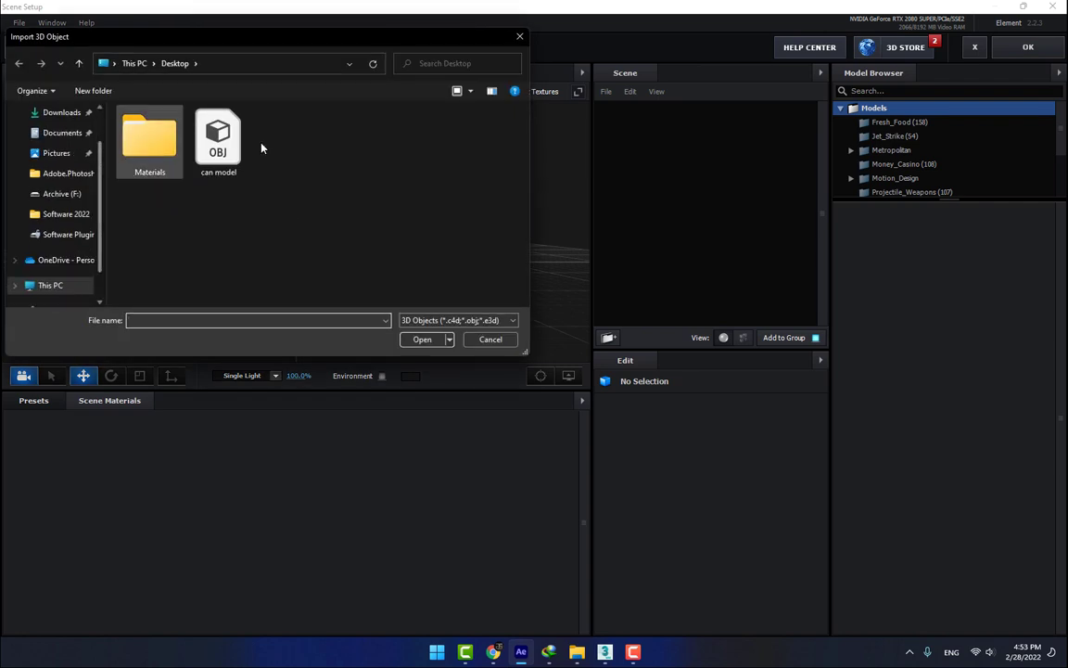
{"action": "double_click", "coordinate": [140, 132]}
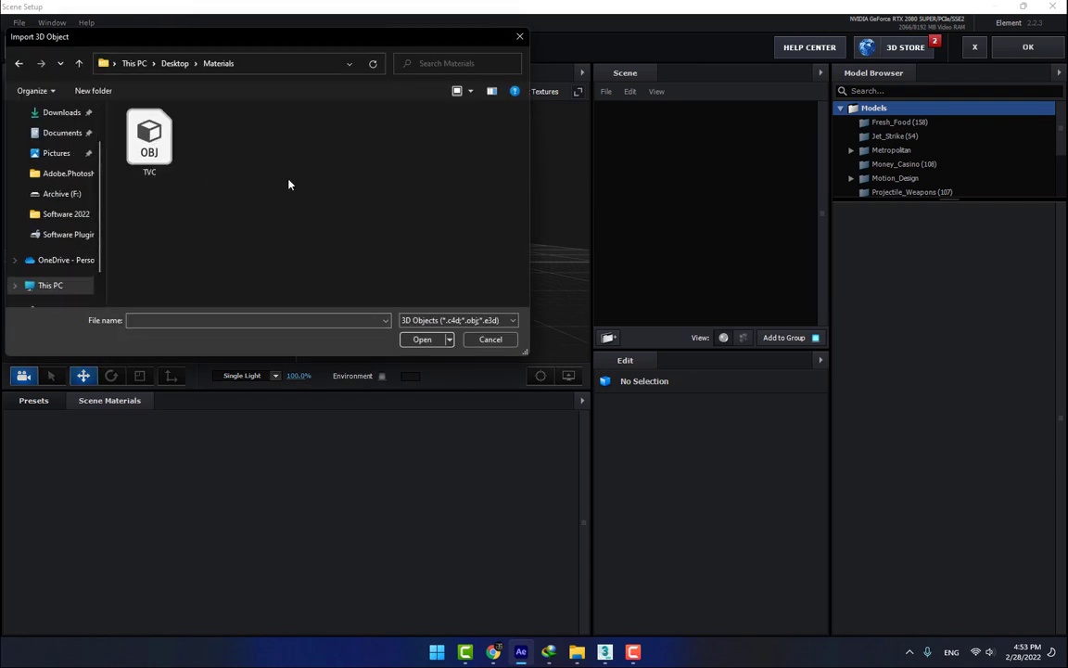
{"action": "left_click", "coordinate": [180, 65]}
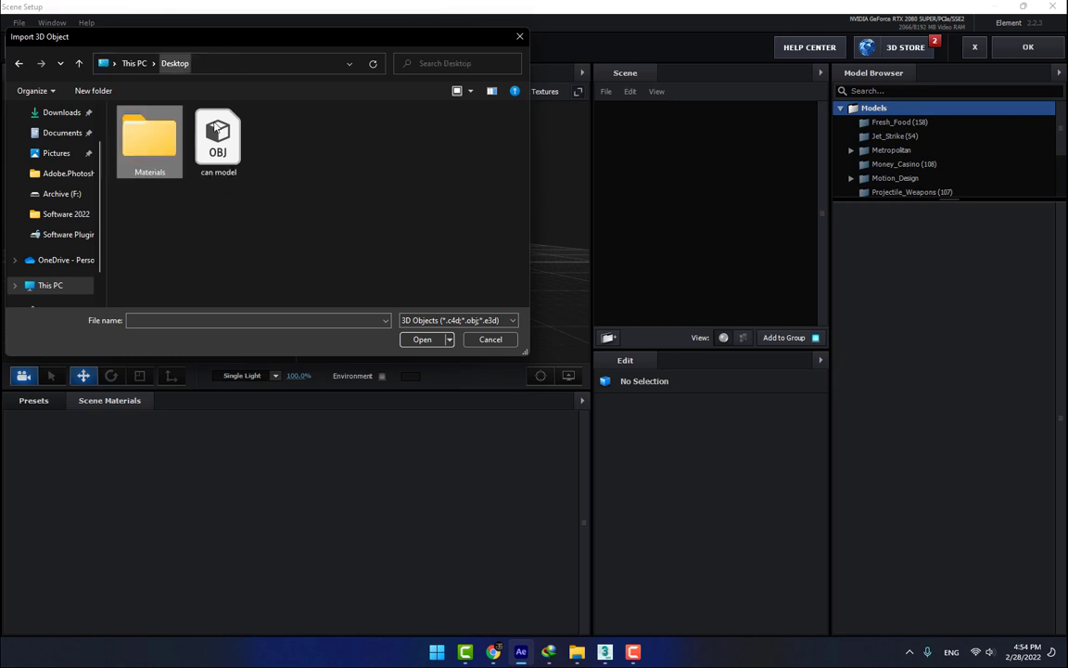
{"action": "left_click", "coordinate": [490, 339]}
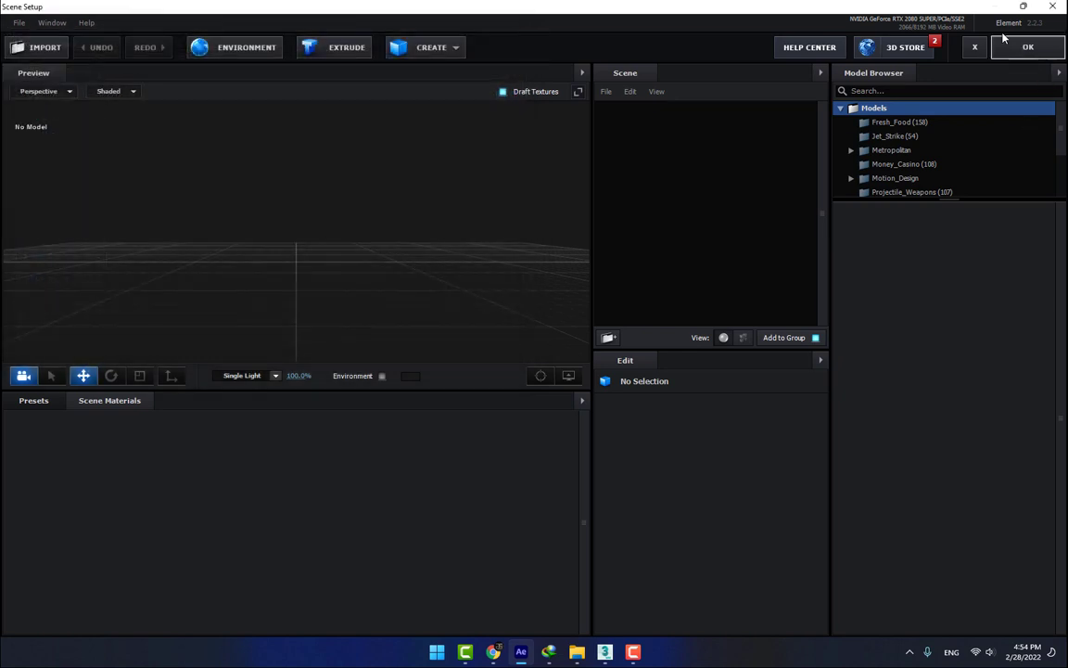
{"action": "left_click", "coordinate": [1029, 47]}
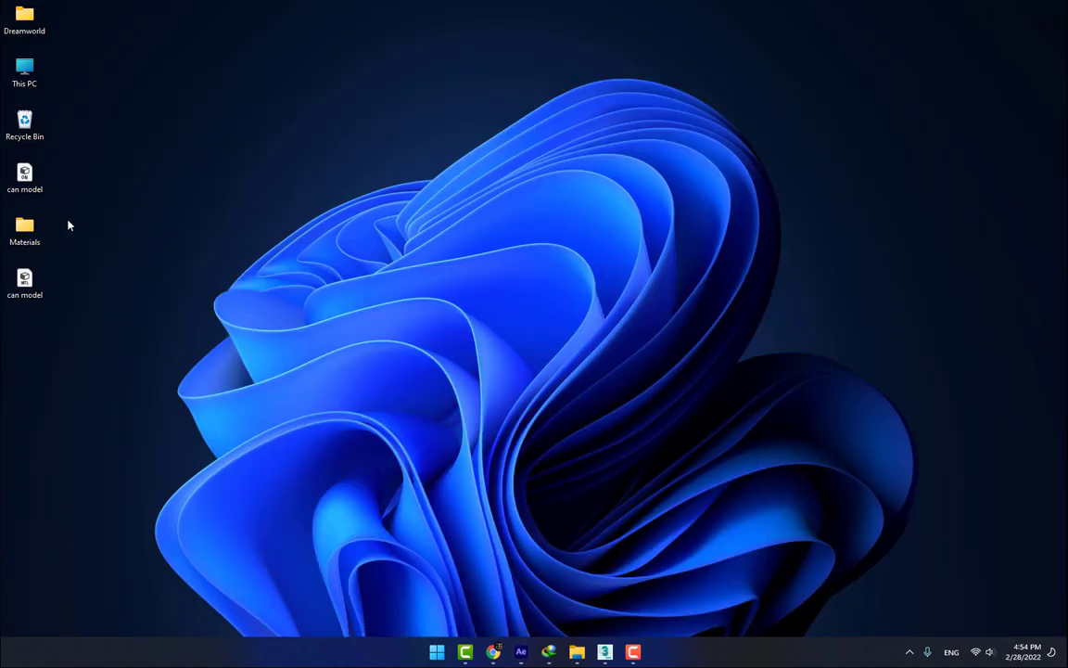
Open the Materials folder on the desktop and examine the can texture images and the TVC MTL and OBJ files.
{"action": "double_click", "coordinate": [25, 224]}
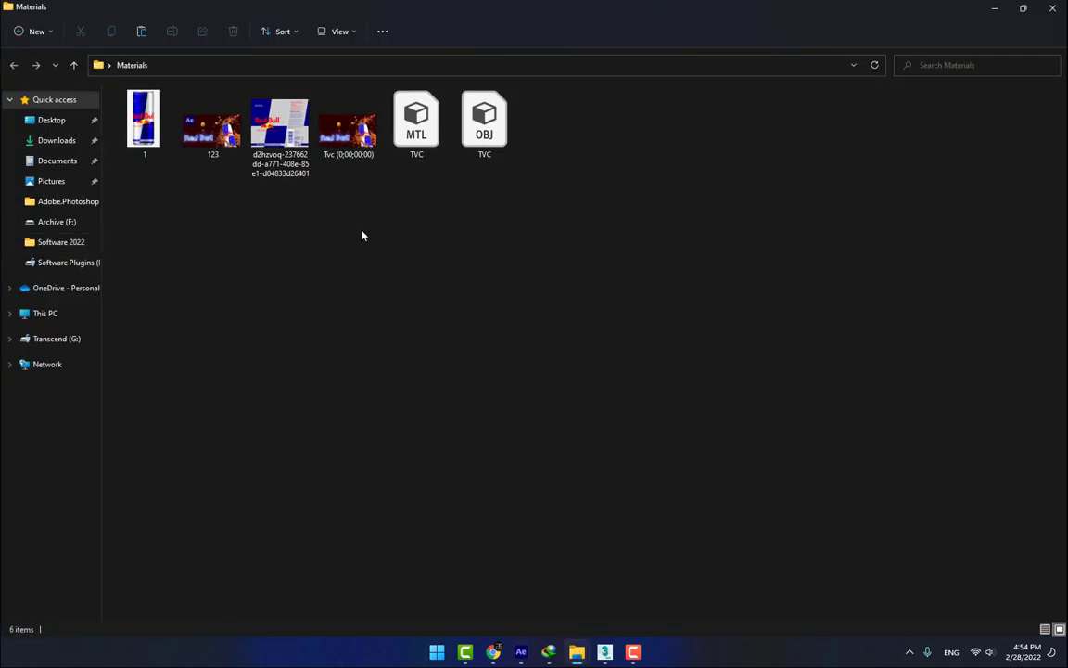
{"action": "left_click", "coordinate": [283, 135]}
{"action": "left_click", "coordinate": [148, 130]}
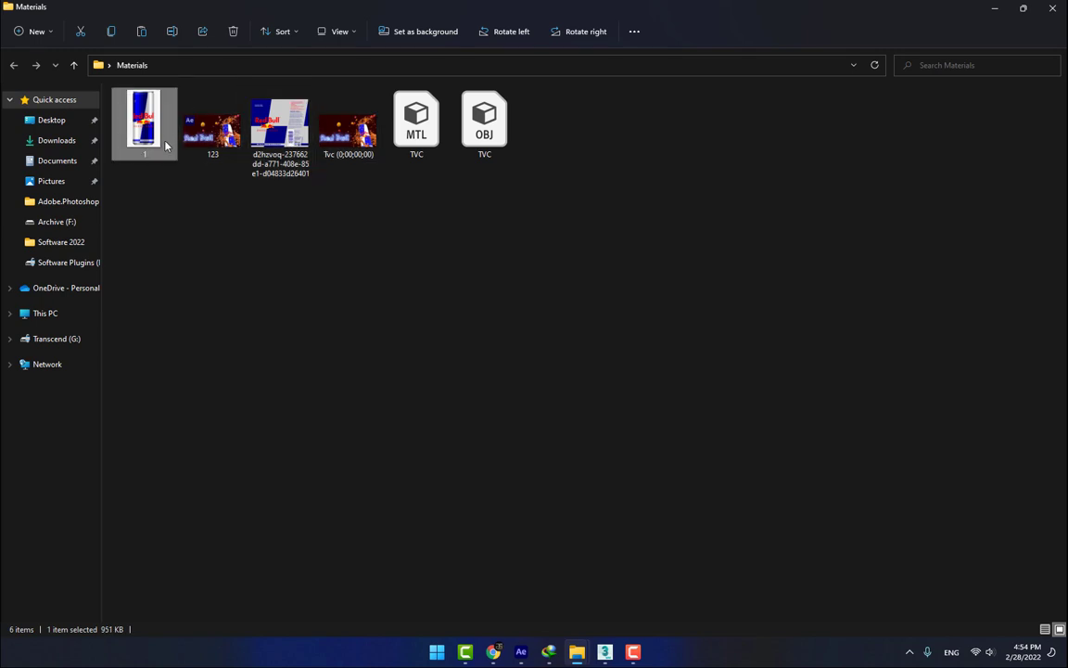
{"action": "left_click", "coordinate": [417, 122]}
{"action": "left_click", "coordinate": [485, 139]}
{"action": "left_click", "coordinate": [391, 126]}
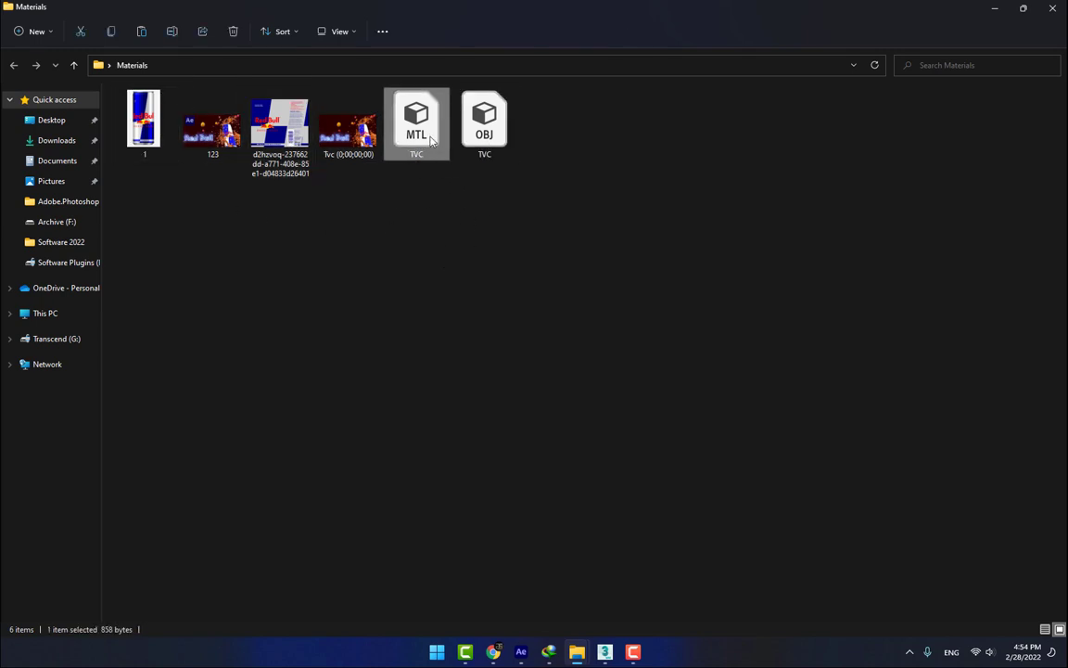
Return to After Effects and import can model.obj from the Desktop into the Element scene with the default import preferences.
{"action": "left_click", "coordinate": [520, 652]}
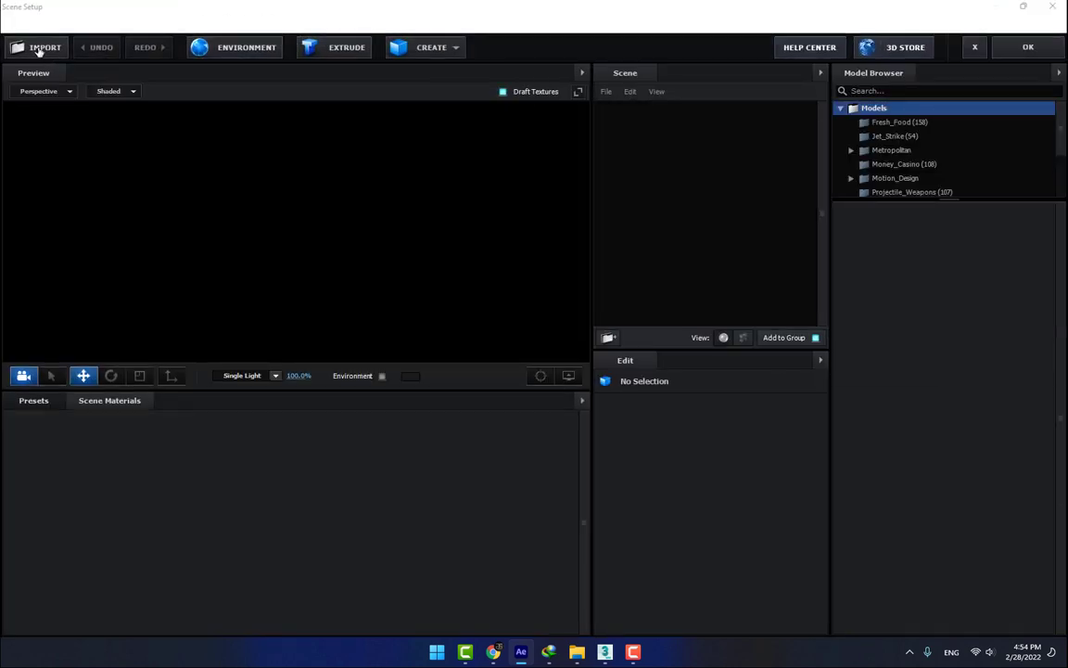
{"action": "left_click", "coordinate": [38, 48]}
{"action": "double_click", "coordinate": [149, 139]}
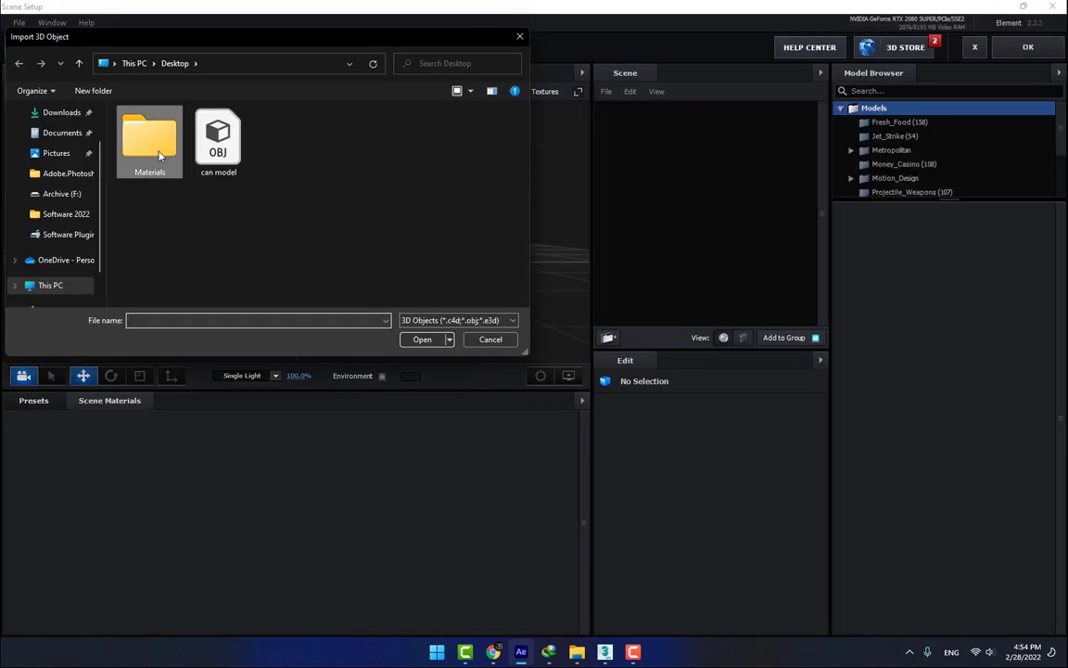
{"action": "left_click", "coordinate": [149, 140]}
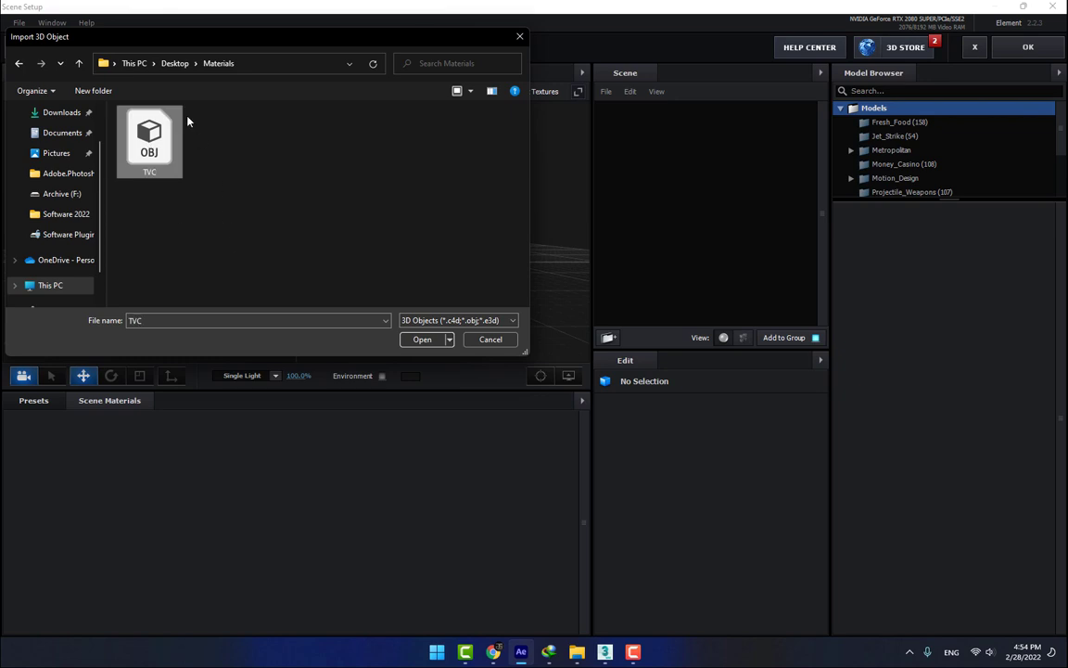
{"action": "left_click", "coordinate": [176, 64]}
{"action": "left_click", "coordinate": [210, 142]}
{"action": "double_click", "coordinate": [197, 144]}
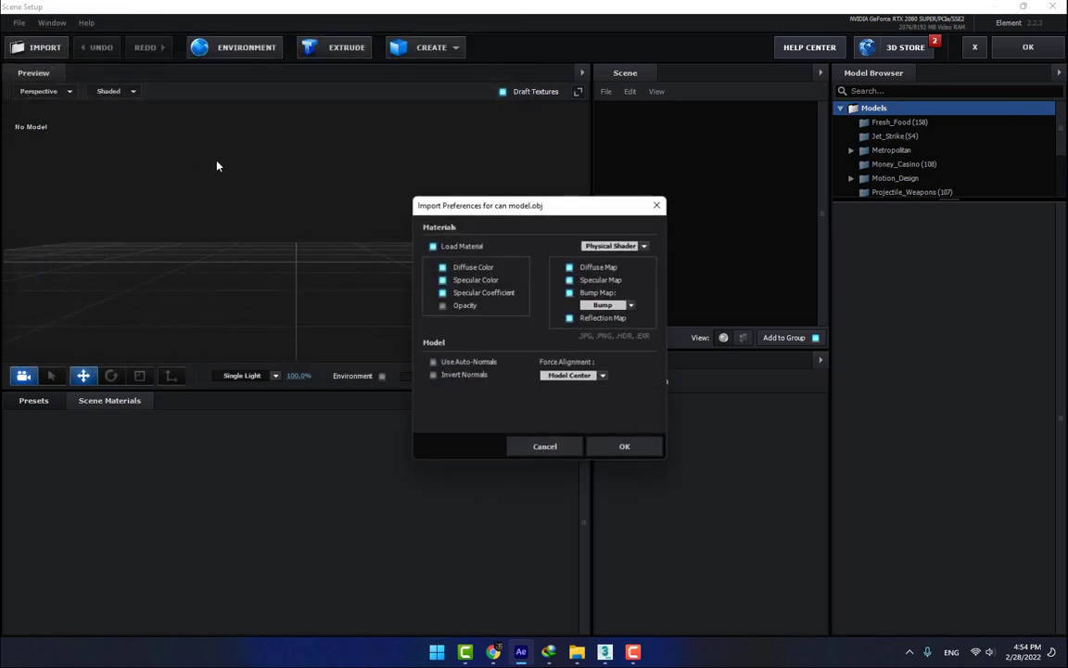
{"action": "left_click", "coordinate": [623, 446]}
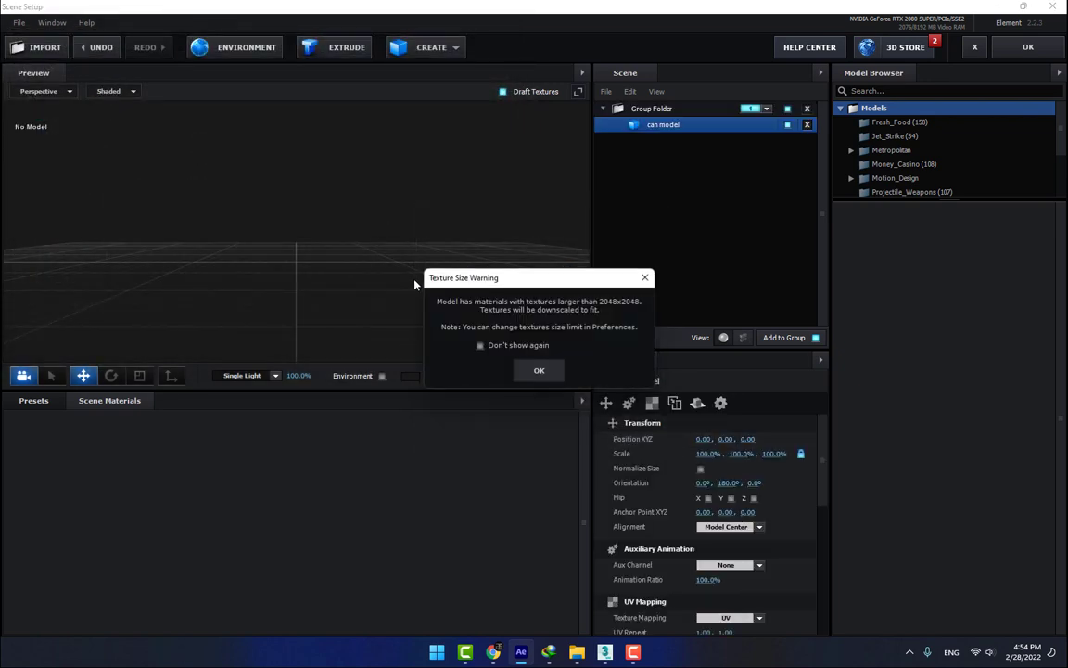
{"action": "left_click", "coordinate": [531, 369]}
Raise the can model along the Y axis to a position of about 0.49.
{"action": "left_click_drag", "start_coordinate": [404, 354], "coordinate": [487, 255]}
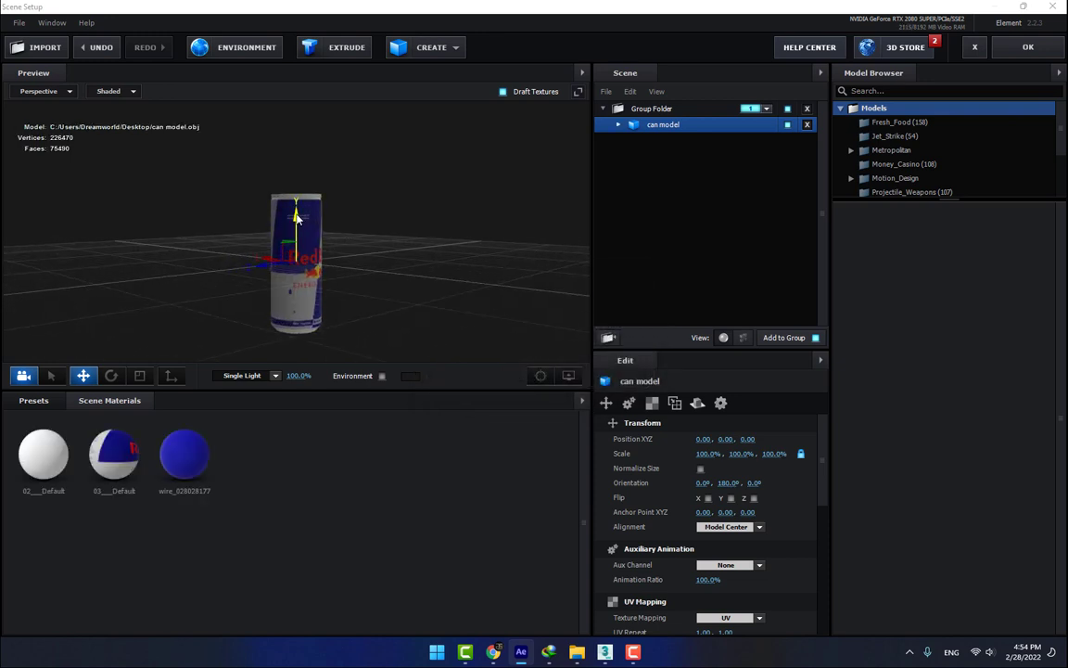
{"action": "left_click_drag", "start_coordinate": [297, 218], "coordinate": [297, 176]}
{"action": "scroll", "coordinate": [346, 220], "scroll_direction": "up", "scroll_amount": 4}
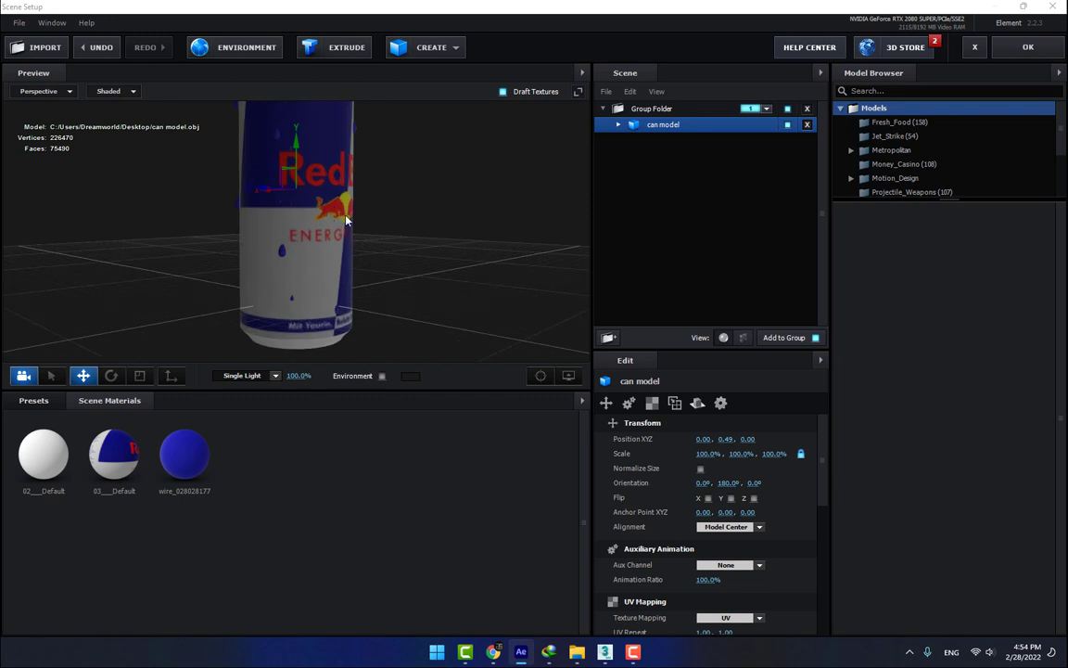
{"action": "left_click_drag", "start_coordinate": [347, 221], "coordinate": [346, 279]}
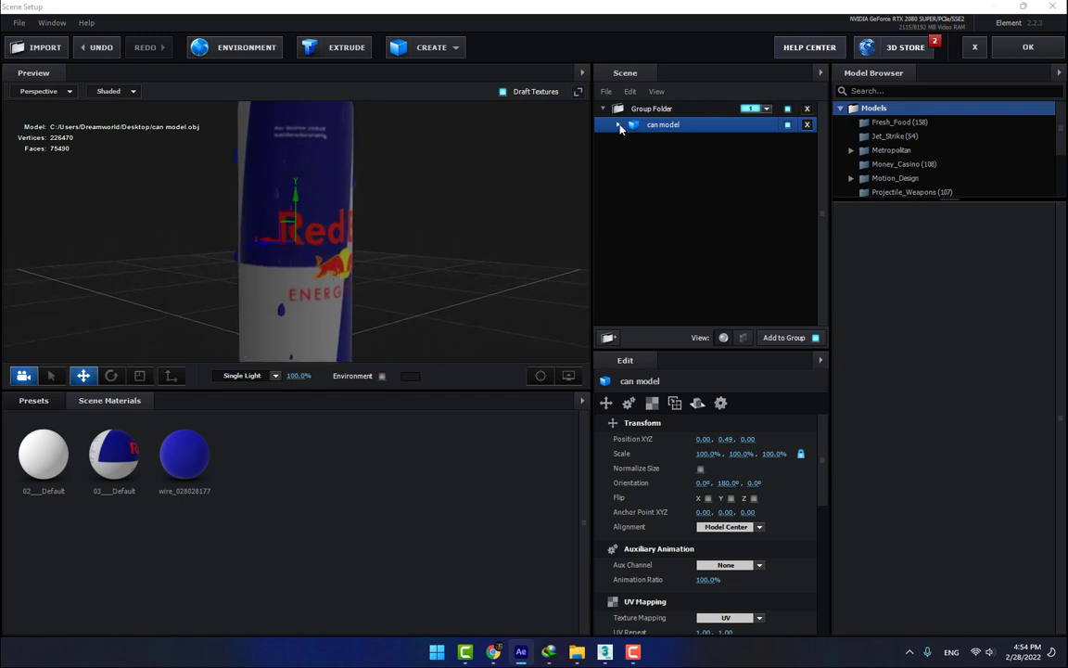
Examine which parts of the can model use each of its three materials by toggling their visibility.
{"action": "left_click", "coordinate": [618, 125]}
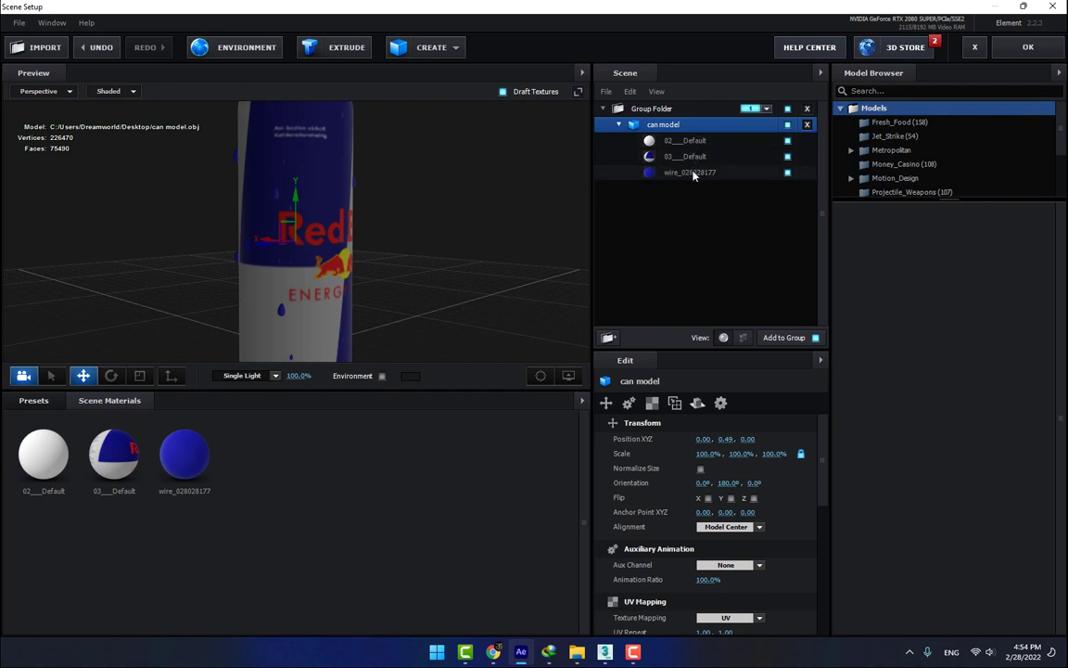
{"action": "left_click", "coordinate": [692, 173]}
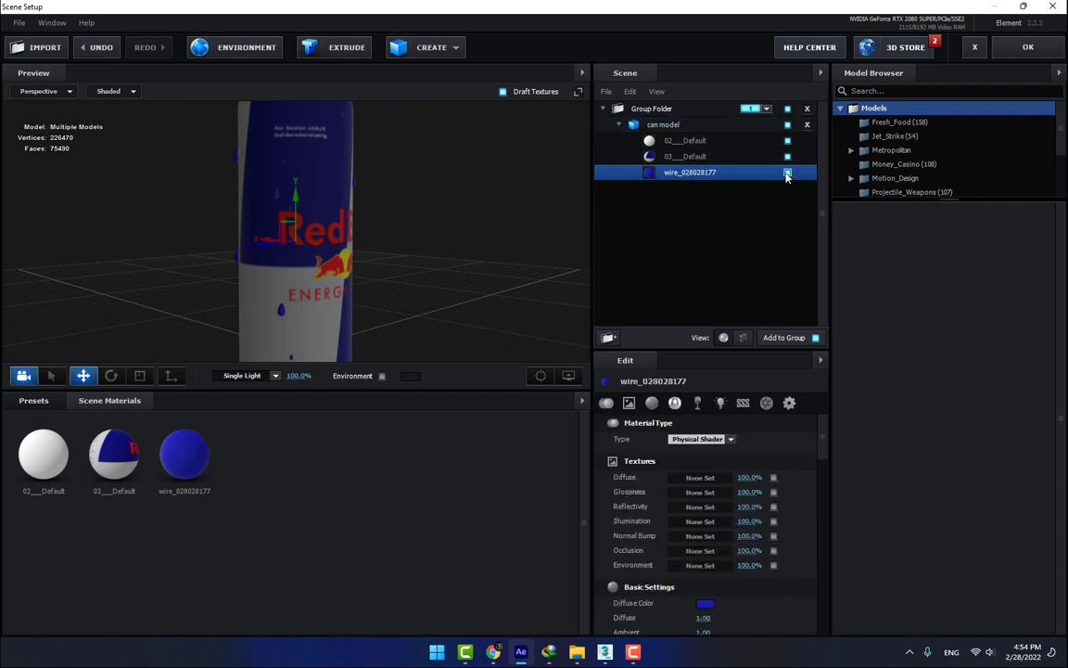
{"action": "left_click", "coordinate": [714, 146]}
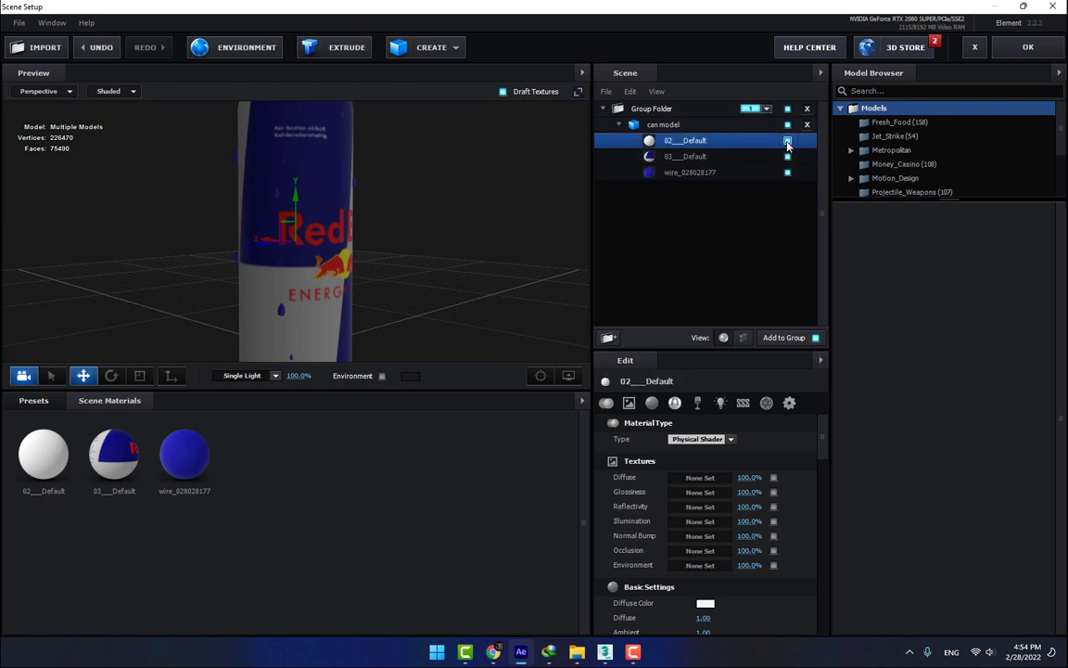
{"action": "left_click_drag", "start_coordinate": [462, 173], "coordinate": [461, 239]}
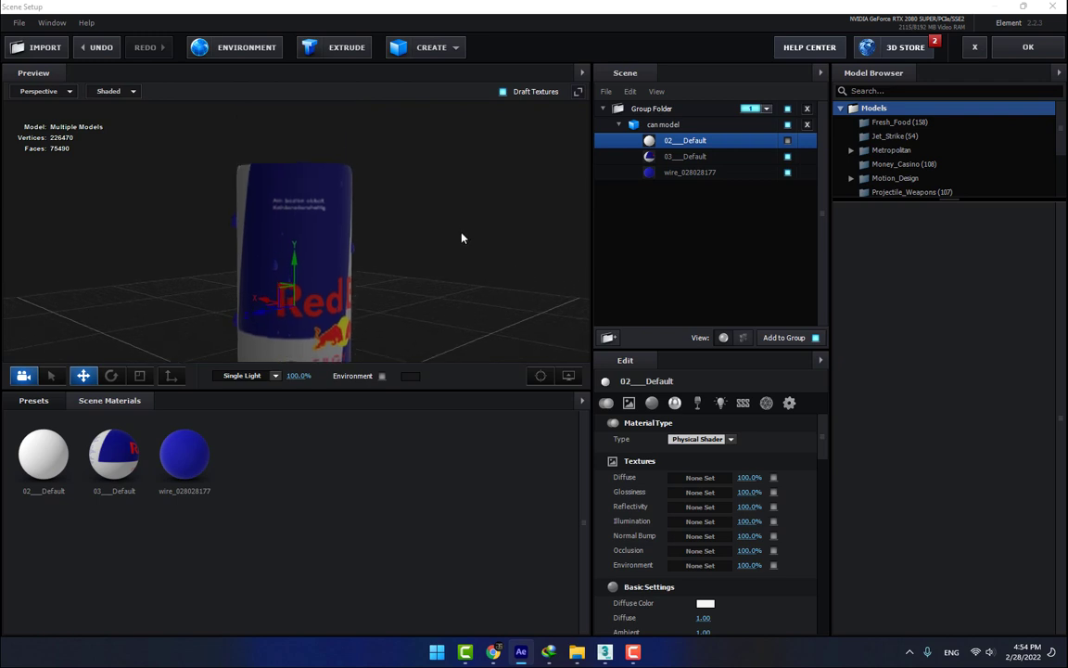
{"action": "left_click", "coordinate": [789, 156]}
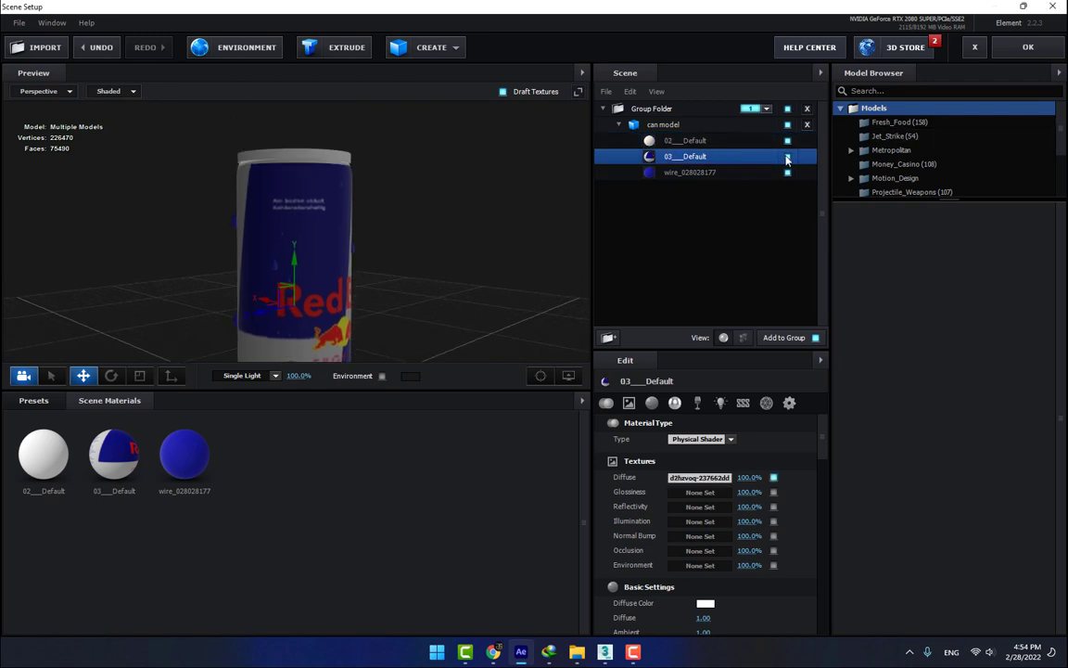
{"action": "left_click", "coordinate": [789, 158]}
{"action": "left_click", "coordinate": [788, 157]}
Replace the can model's 02___Default material with the Physical preset Chrome and its 03___Default material with Gold.
{"action": "left_click", "coordinate": [713, 142]}
{"action": "scroll", "coordinate": [390, 243], "scroll_direction": "up", "scroll_amount": 3}
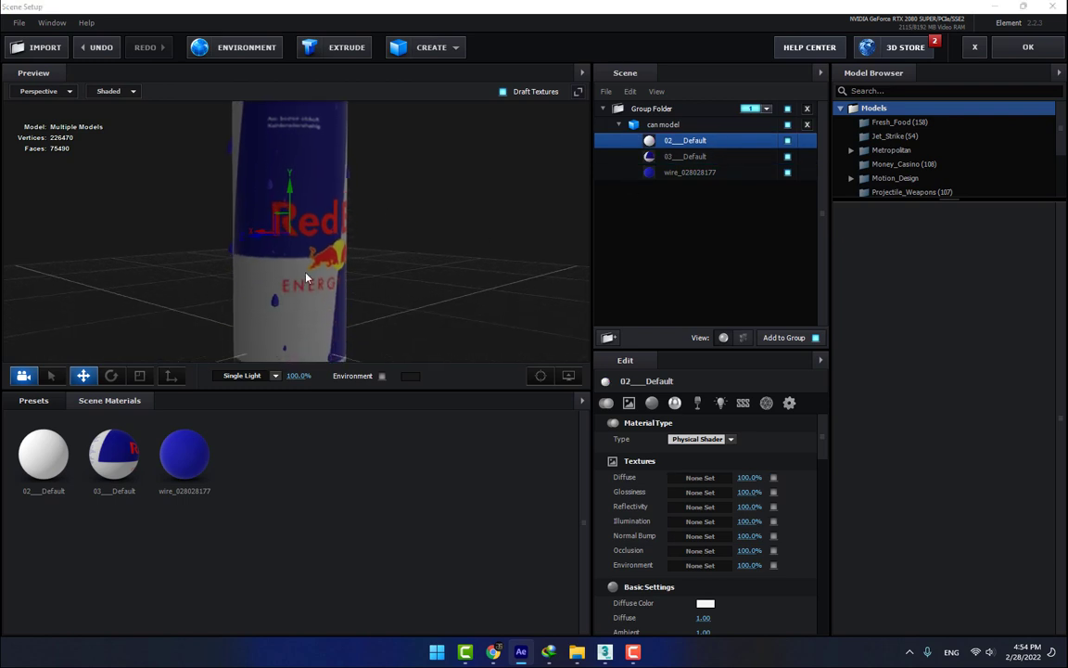
{"action": "left_click", "coordinate": [34, 400]}
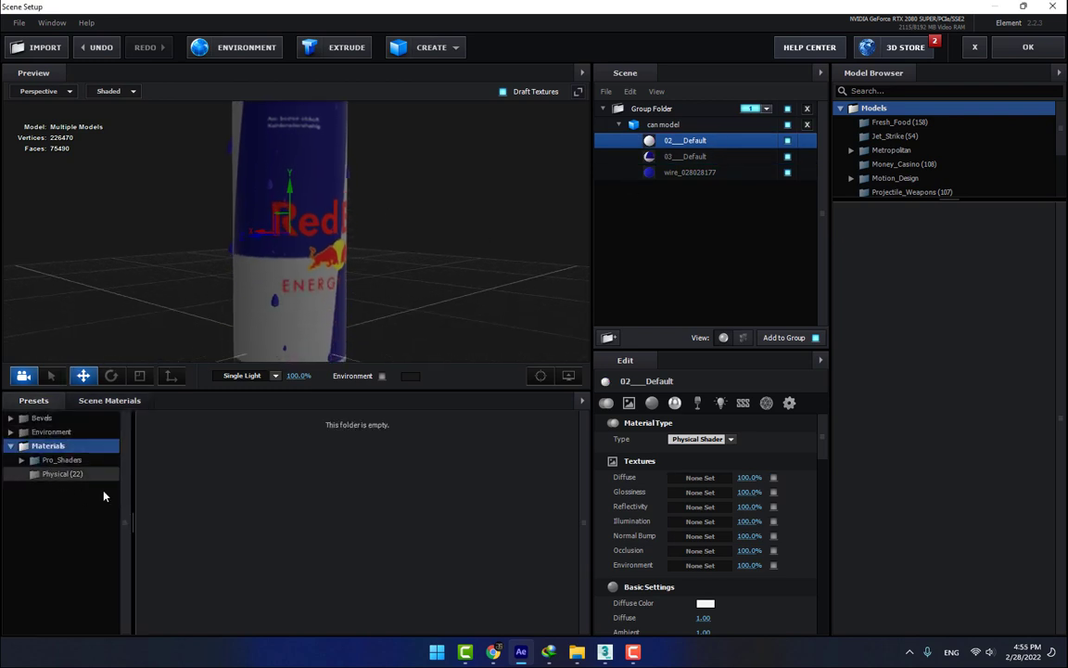
{"action": "left_click", "coordinate": [56, 473]}
{"action": "left_click_drag", "start_coordinate": [465, 453], "coordinate": [696, 141]}
{"action": "mouse_move", "coordinate": [457, 245]}
{"action": "left_mouse_down"}
{"action": "mouse_move", "coordinate": [432, 255]}
{"action": "mouse_move", "coordinate": [443, 264]}
{"action": "left_mouse_up"}
{"action": "left_click_drag", "start_coordinate": [246, 536], "coordinate": [686, 156]}
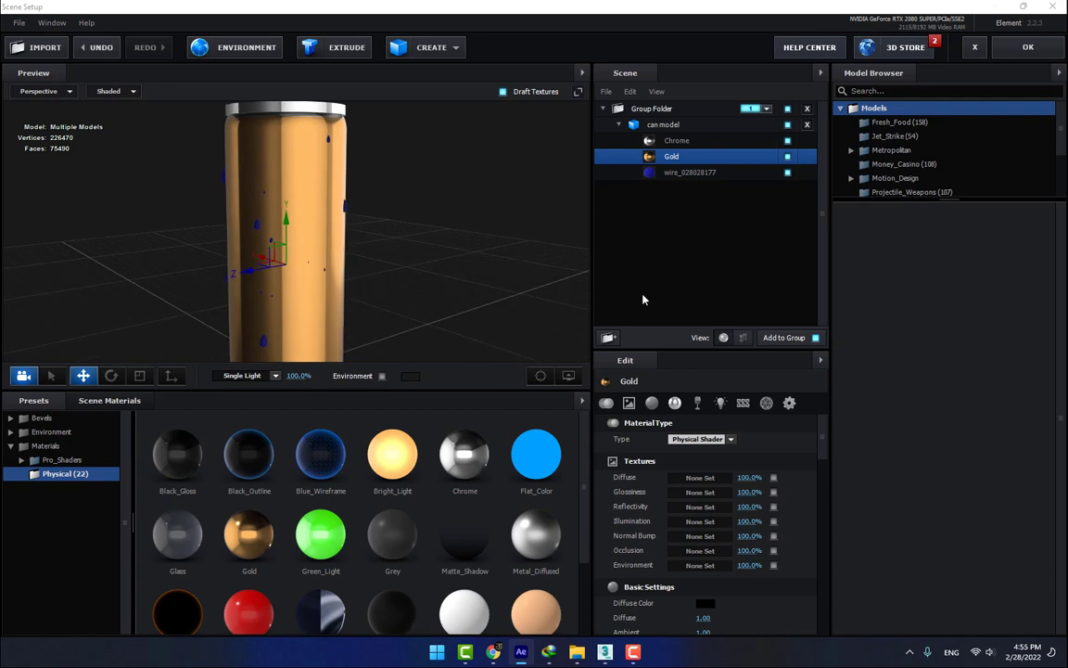
Load the d2hzvoq-237662dd label image from the desktop Materials folder as the Gold material's Diffuse texture.
{"action": "left_click", "coordinate": [629, 403]}
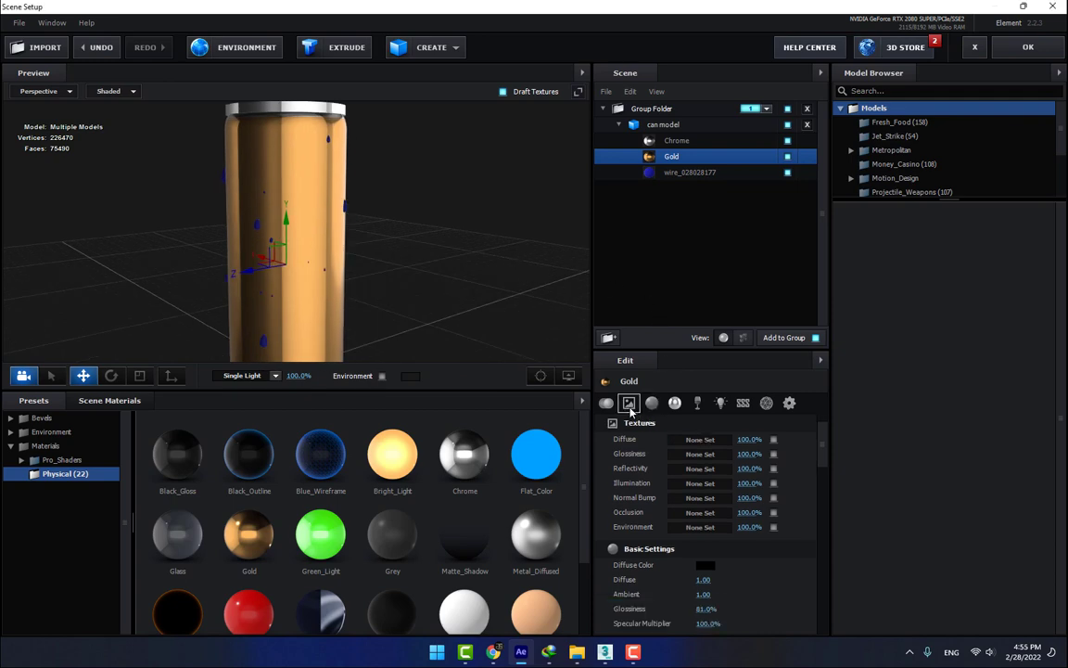
{"action": "left_click", "coordinate": [700, 439]}
{"action": "left_click", "coordinate": [732, 364]}
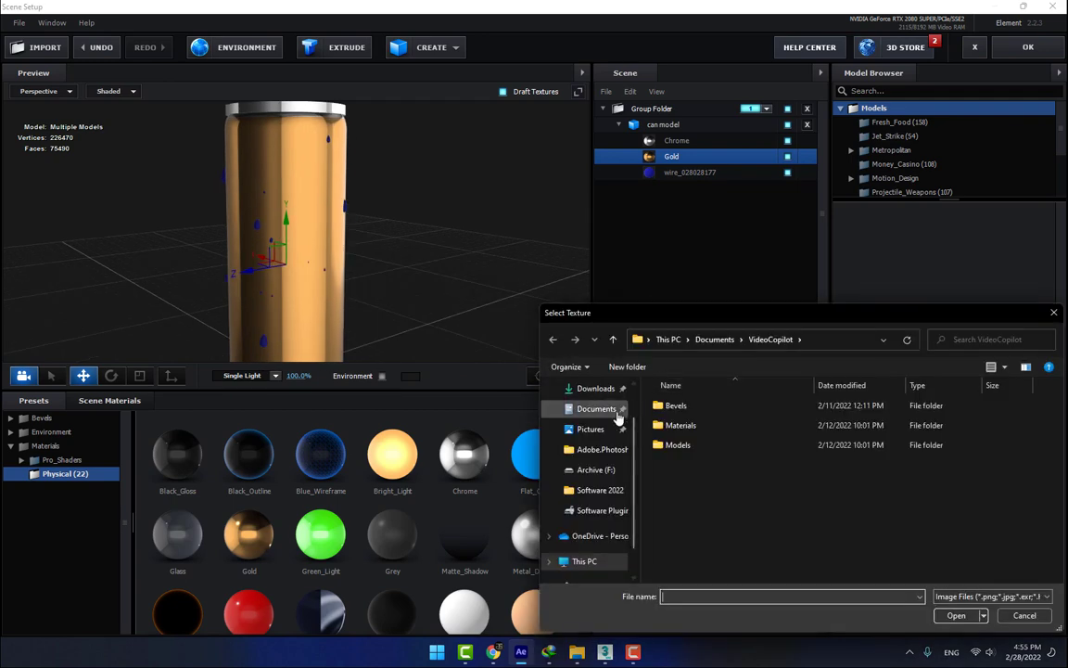
{"action": "scroll", "coordinate": [599, 413], "scroll_direction": "up", "scroll_amount": 1}
{"action": "left_click", "coordinate": [596, 413]}
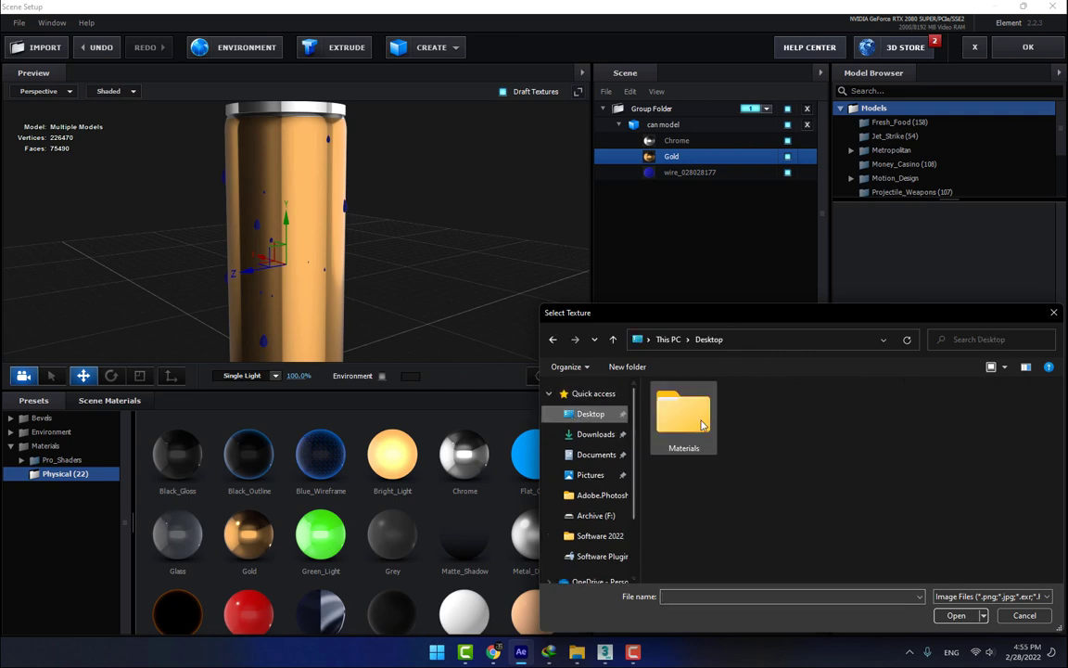
{"action": "double_click", "coordinate": [682, 415]}
{"action": "double_click", "coordinate": [819, 418]}
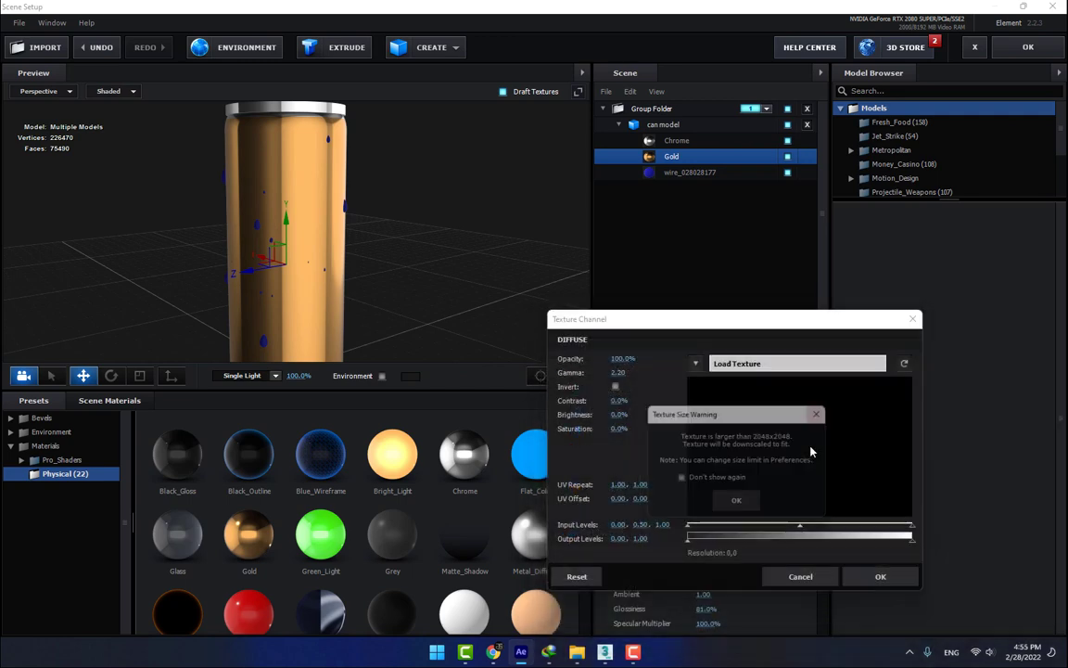
{"action": "left_click", "coordinate": [739, 498]}
{"action": "left_click", "coordinate": [879, 576]}
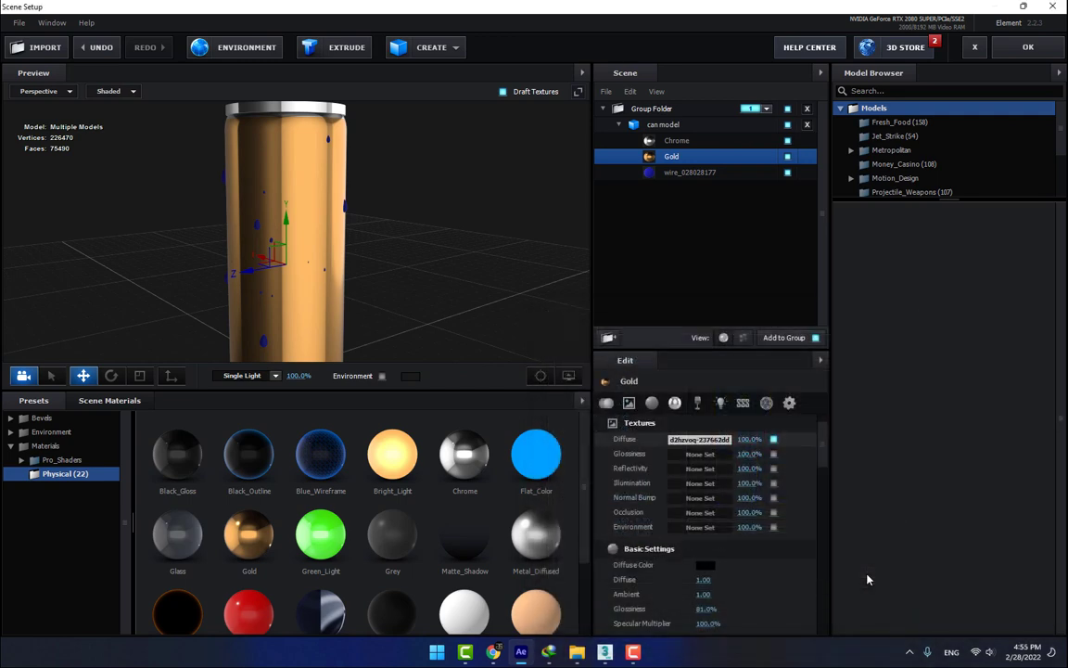
Set the Gold material's diffuse color to white (FFFFFF) and its reflectivity color to black.
{"action": "scroll", "coordinate": [747, 554], "scroll_direction": "down", "scroll_amount": 1}
{"action": "scroll", "coordinate": [747, 554], "scroll_direction": "down", "scroll_amount": 2}
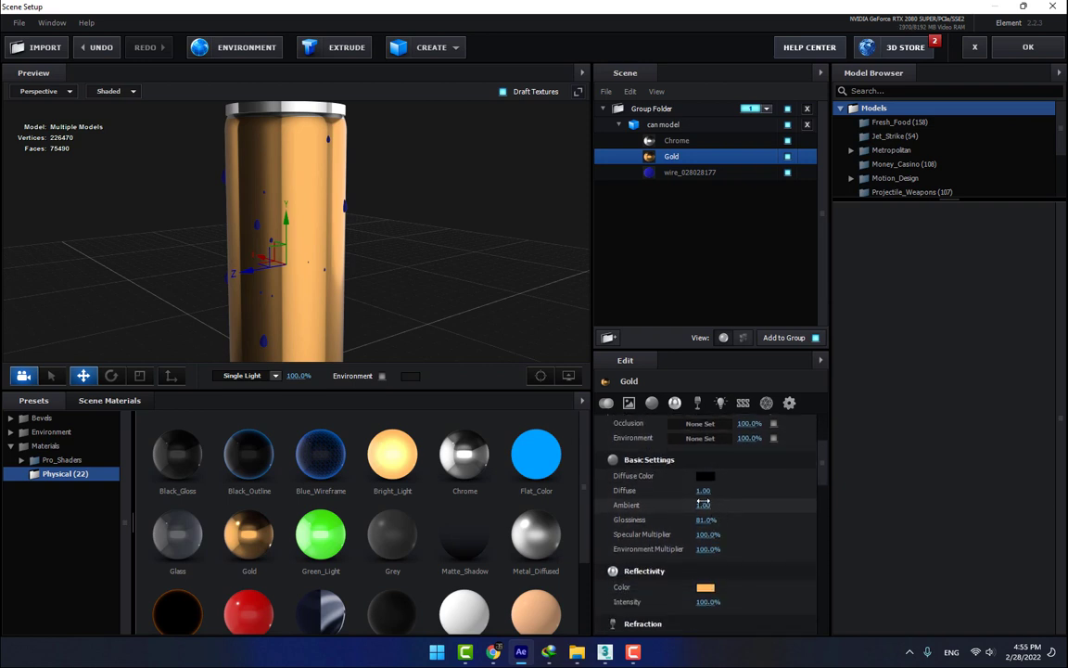
{"action": "left_click", "coordinate": [704, 475]}
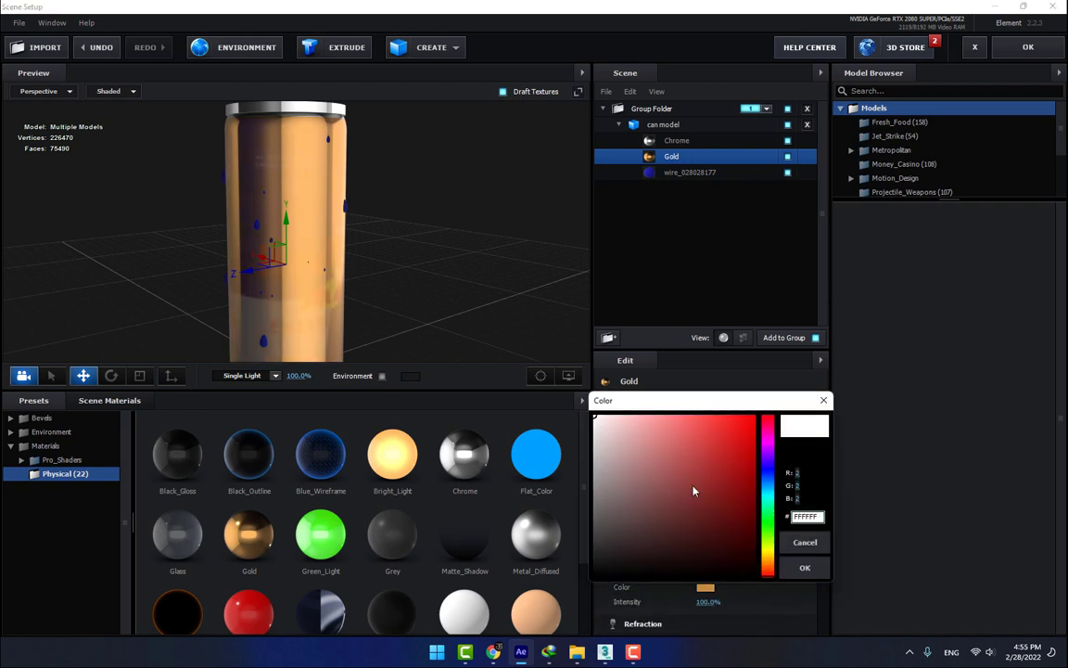
{"action": "left_click", "coordinate": [804, 567]}
{"action": "left_click", "coordinate": [706, 587]}
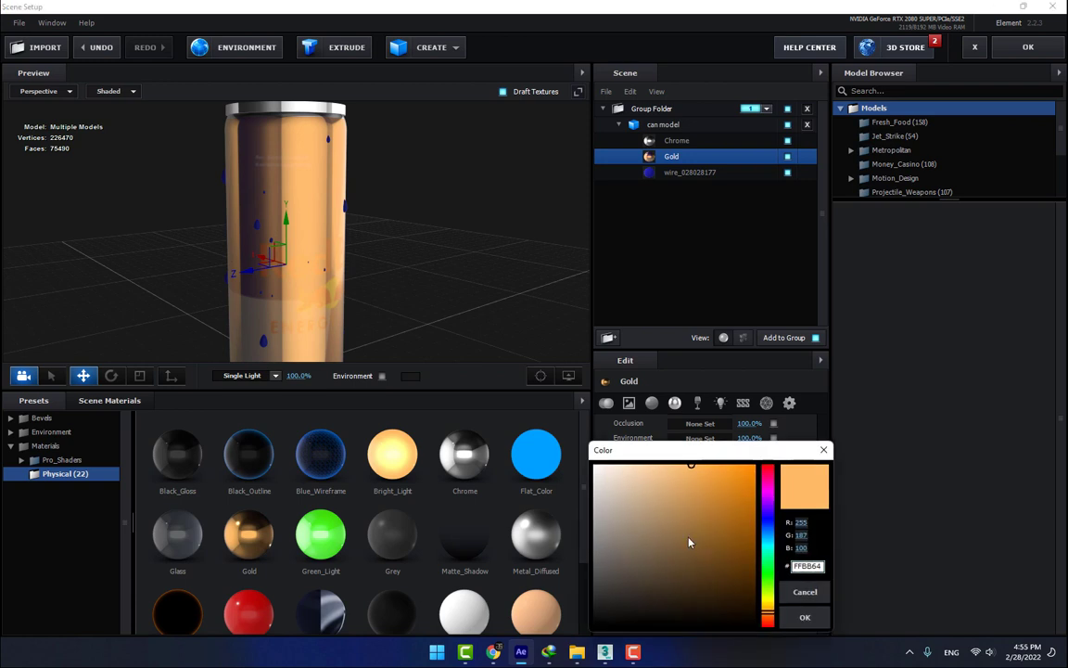
{"action": "left_click", "coordinate": [804, 617]}
{"action": "mouse_move", "coordinate": [422, 275]}
{"action": "left_mouse_down"}
{"action": "mouse_move", "coordinate": [353, 268]}
{"action": "mouse_move", "coordinate": [416, 267]}
{"action": "left_mouse_up"}
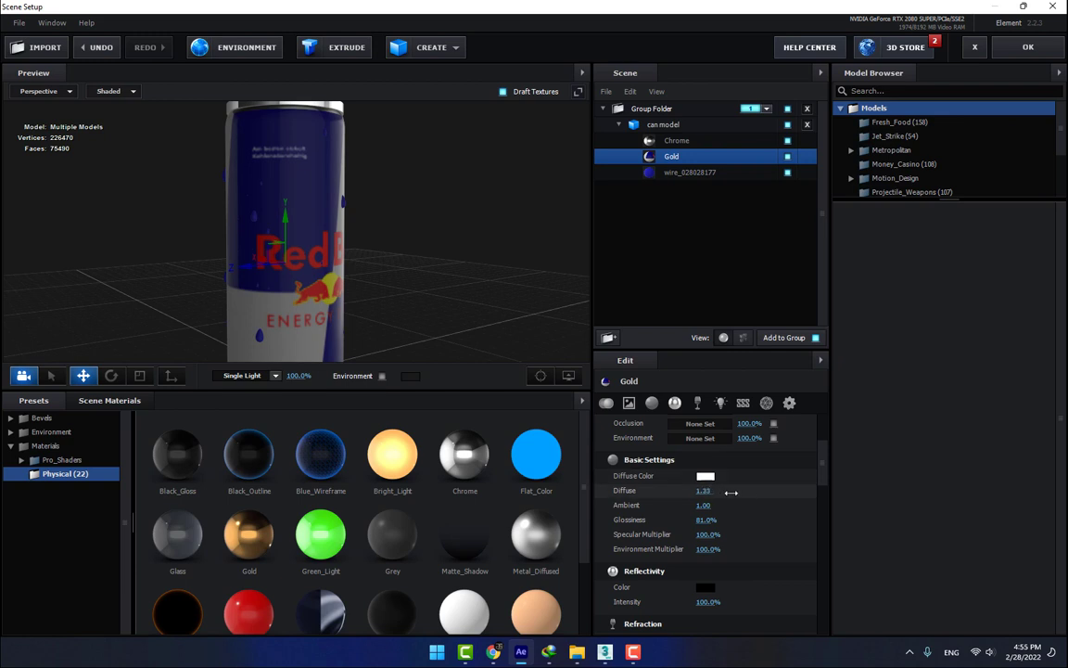
Set the Gold material's Diffuse value to 1.33 and accept black (000000) as its reflectivity color.
{"action": "left_click_drag", "start_coordinate": [709, 602], "coordinate": [684, 604]}
{"action": "scroll", "coordinate": [731, 603], "scroll_direction": "down", "scroll_amount": 3}
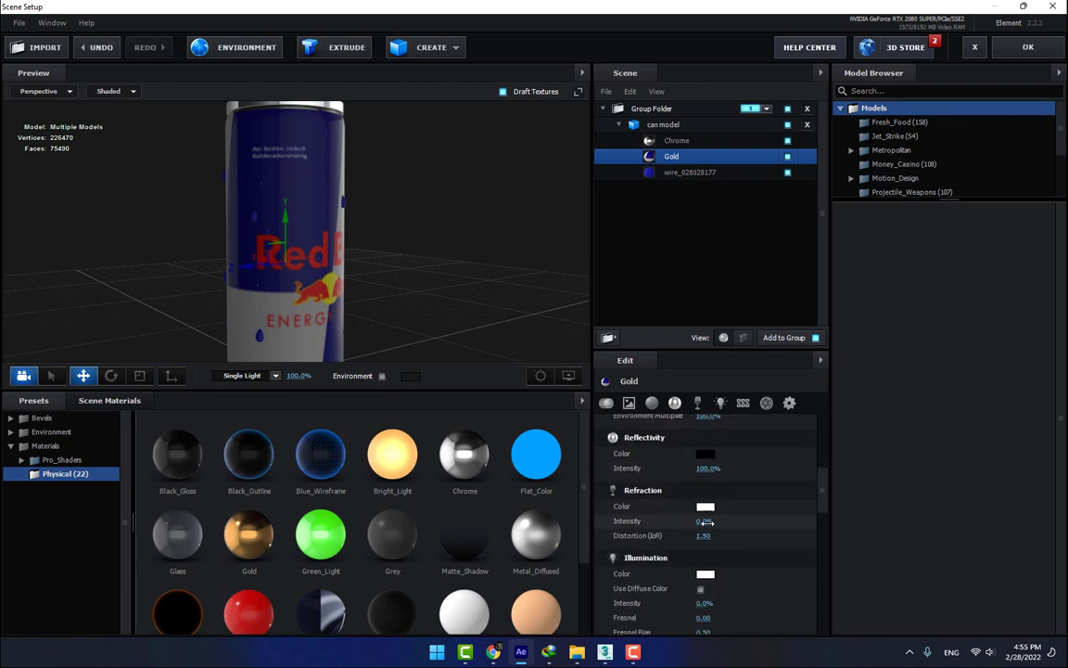
{"action": "scroll", "coordinate": [706, 529], "scroll_direction": "up", "scroll_amount": 4}
{"action": "left_click", "coordinate": [706, 432]}
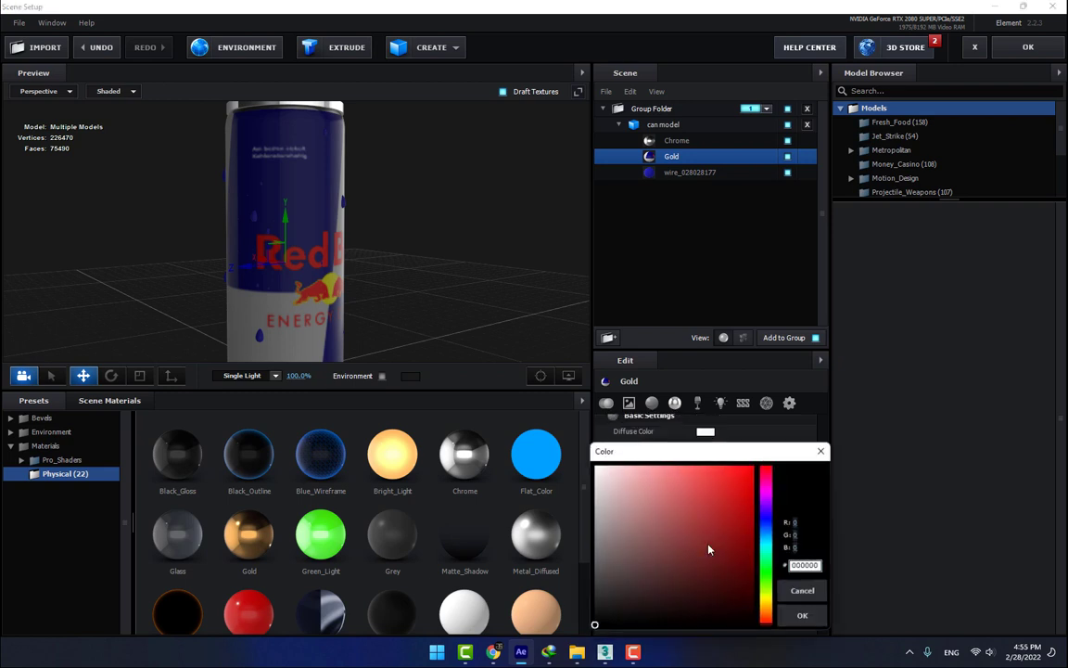
{"action": "left_click_drag", "start_coordinate": [595, 472], "coordinate": [558, 633]}
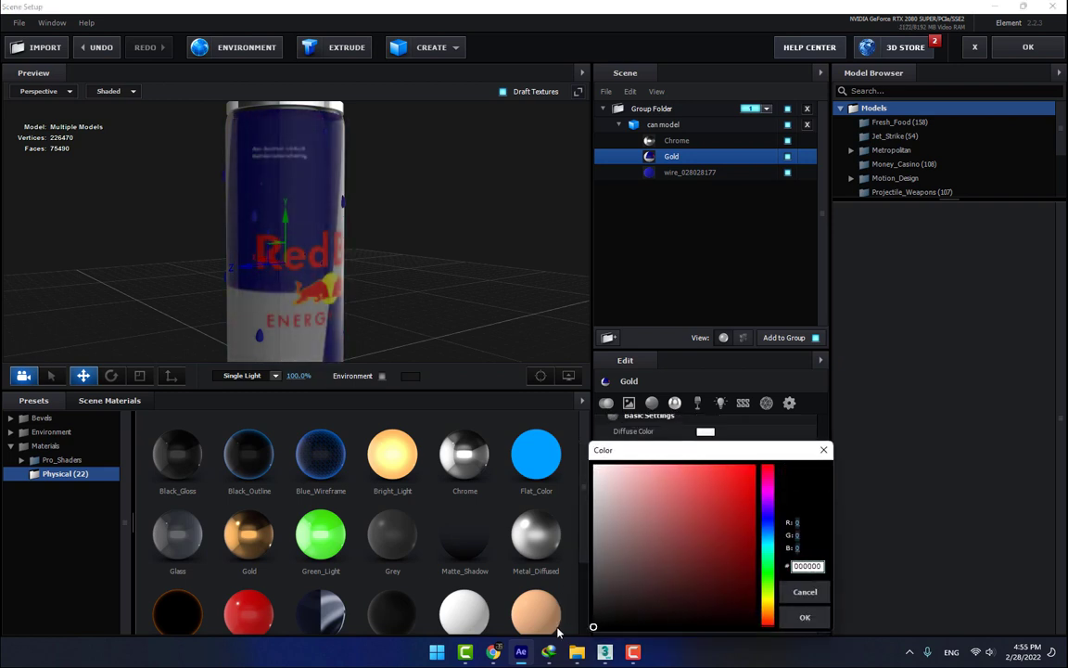
{"action": "left_click", "coordinate": [803, 616]}
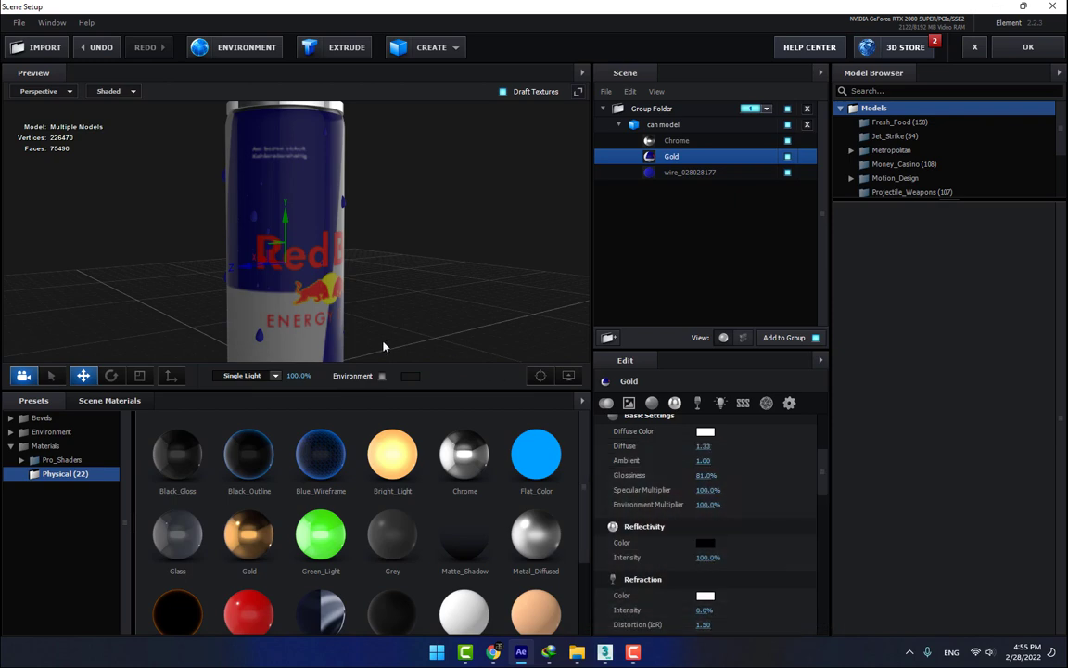
Switch the preview lighting to the 360 preset and view the whole can.
{"action": "left_click", "coordinate": [275, 375]}
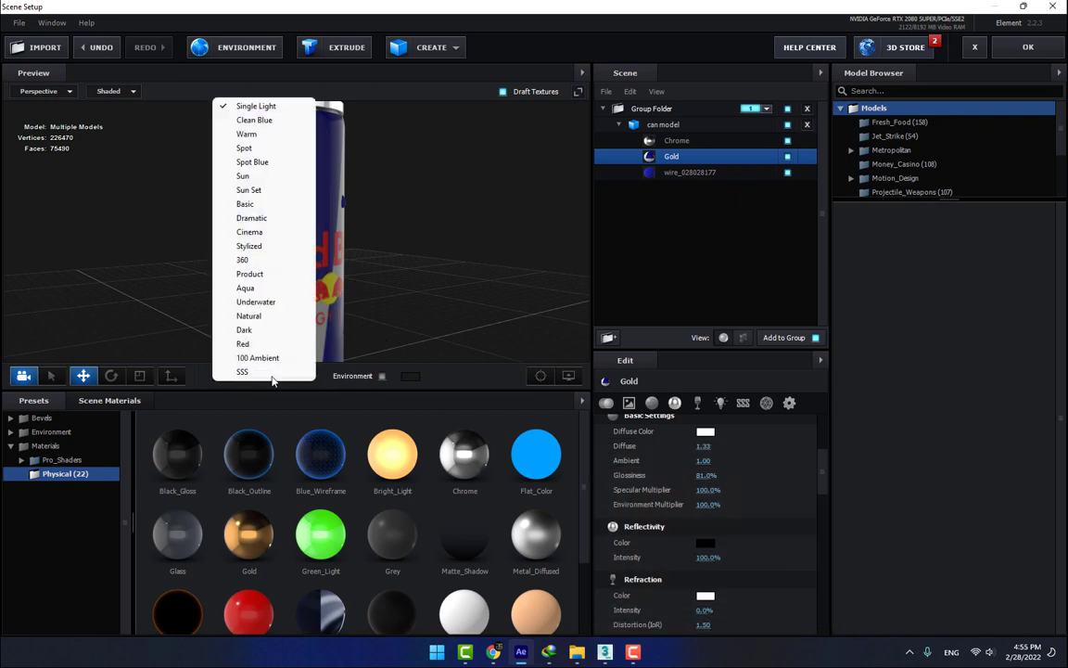
{"action": "left_click", "coordinate": [257, 283]}
{"action": "left_click_drag", "start_coordinate": [410, 281], "coordinate": [482, 219]}
{"action": "scroll", "coordinate": [420, 263], "scroll_direction": "down", "scroll_amount": 3}
Look through the Pro_Shaders material categories for a water material to use on the wire_028028177 droplets.
{"action": "left_click", "coordinate": [677, 174]}
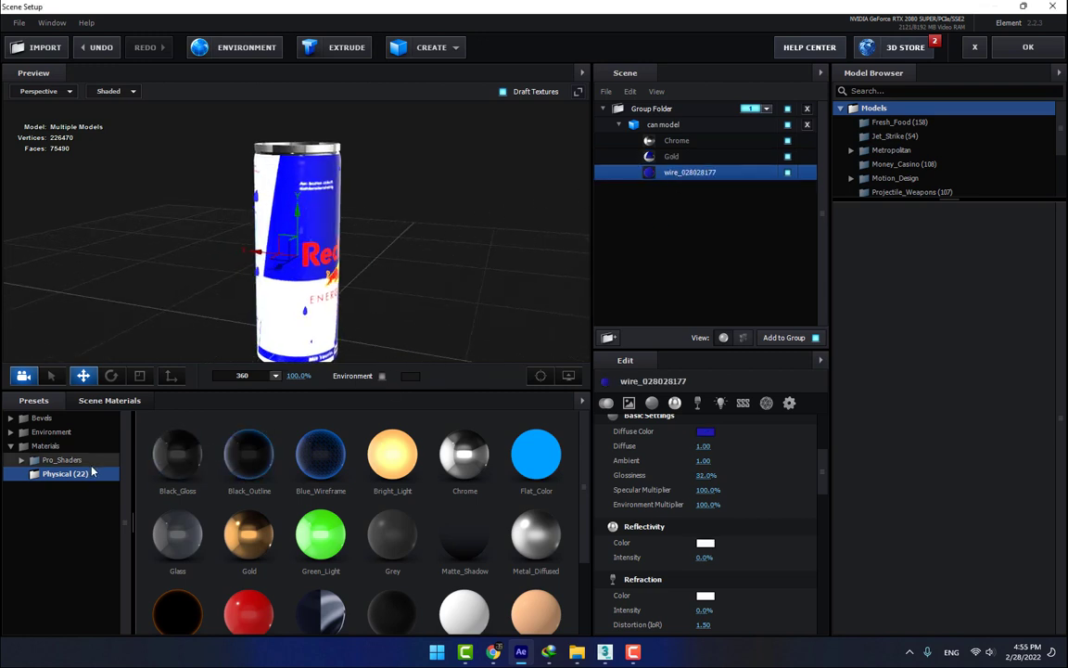
{"action": "left_click", "coordinate": [20, 460]}
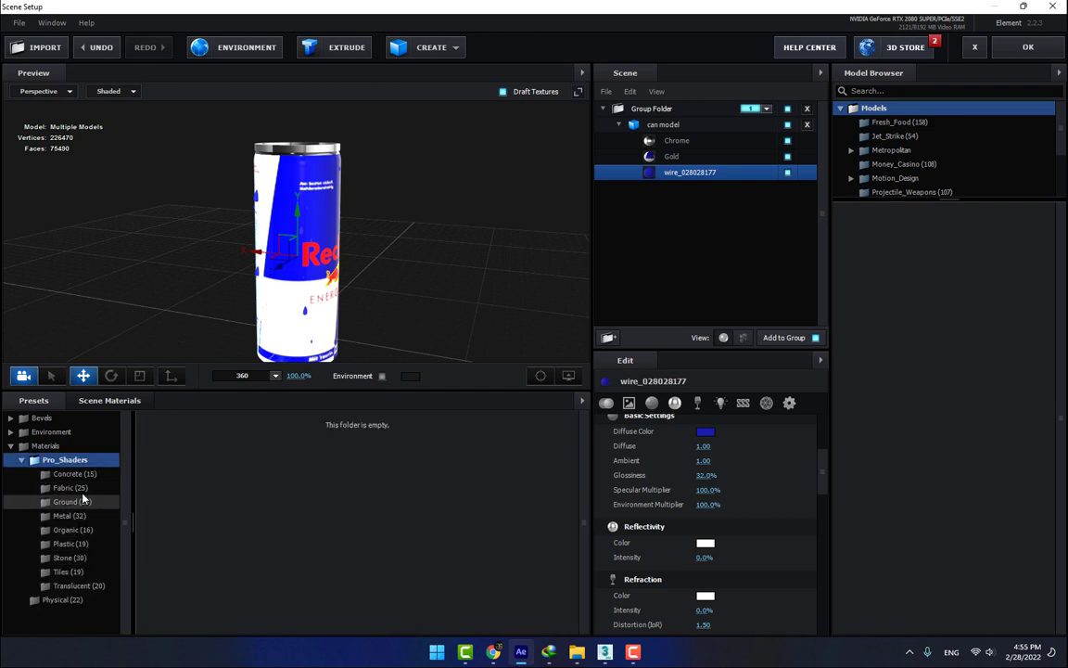
{"action": "left_click", "coordinate": [78, 533]}
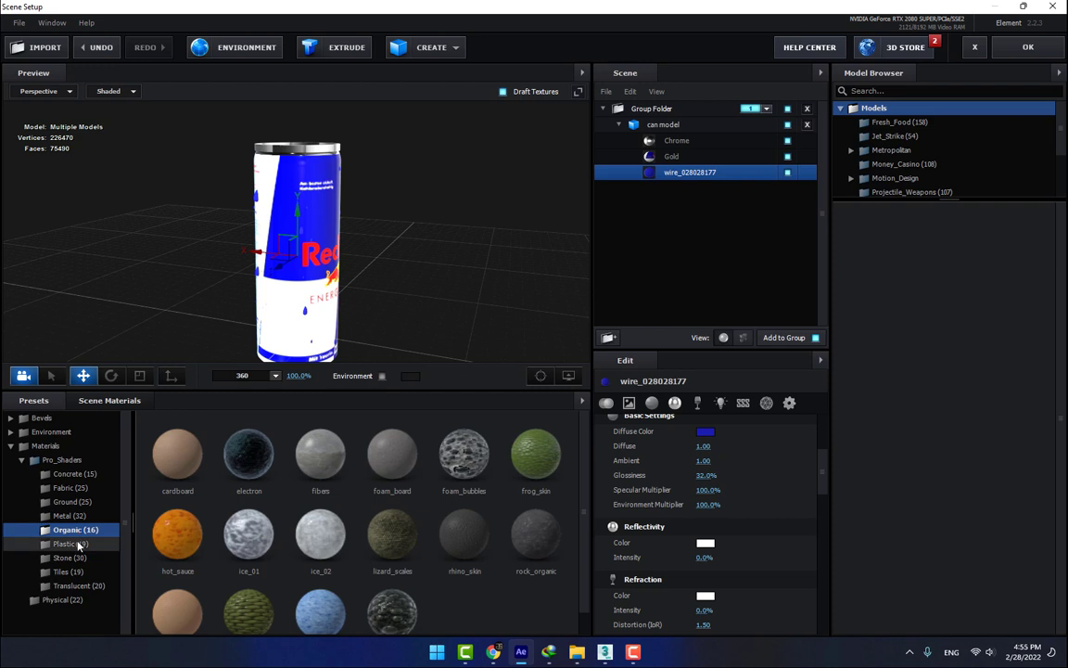
{"action": "left_click", "coordinate": [76, 544]}
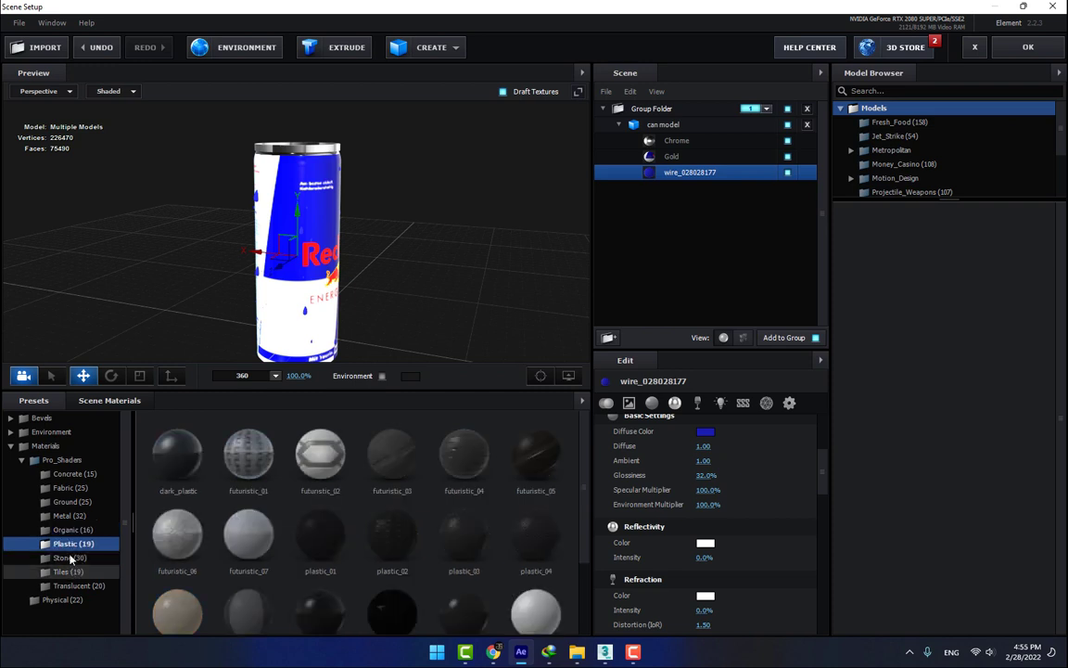
{"action": "left_click", "coordinate": [74, 474]}
{"action": "left_click", "coordinate": [72, 487]}
{"action": "left_click", "coordinate": [74, 506]}
{"action": "left_click", "coordinate": [71, 516]}
{"action": "left_click", "coordinate": [72, 530]}
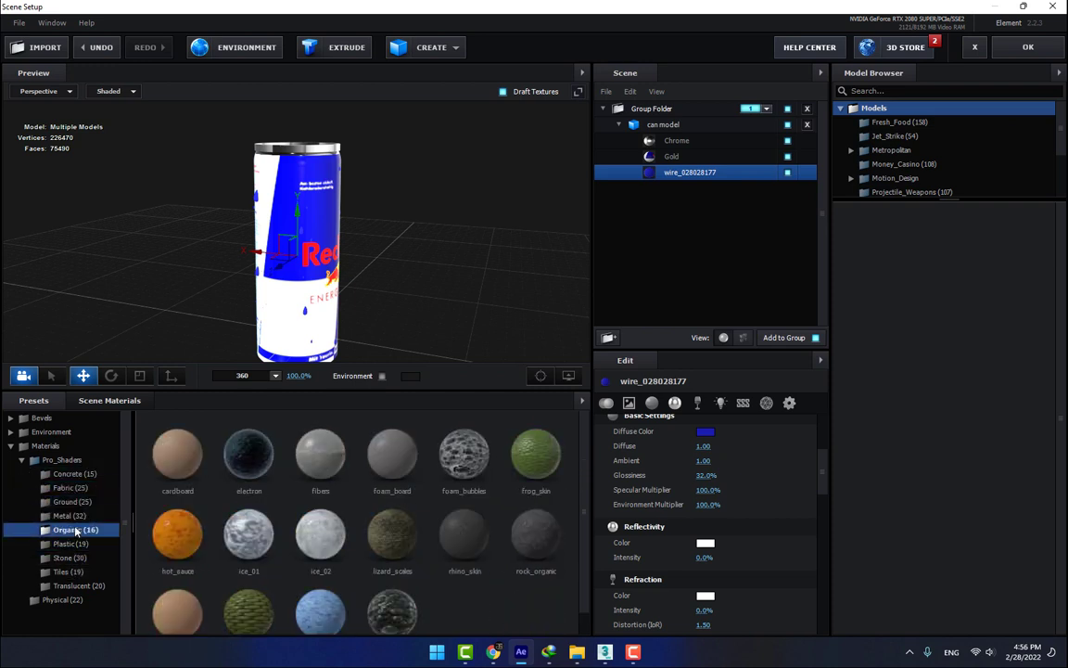
{"action": "left_click", "coordinate": [73, 543]}
{"action": "left_click", "coordinate": [73, 558]}
{"action": "left_click", "coordinate": [72, 571]}
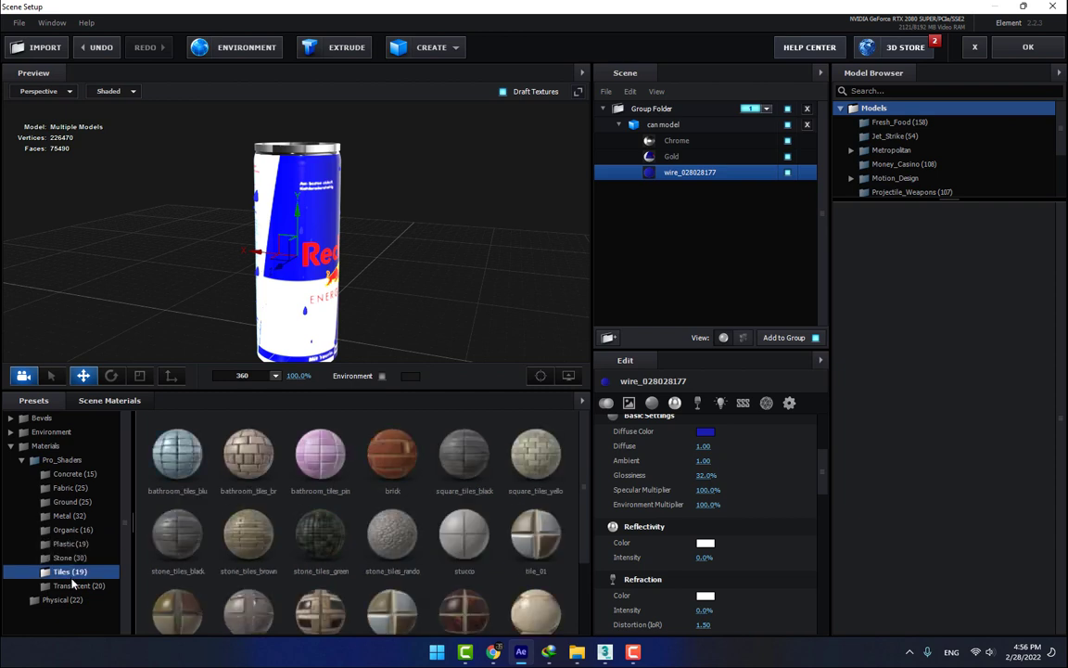
Replace the droplets' wire_028028177 material with the glazed preset from the Translucent shaders.
{"action": "left_click", "coordinate": [74, 585]}
{"action": "scroll", "coordinate": [324, 509], "scroll_direction": "down", "scroll_amount": 1}
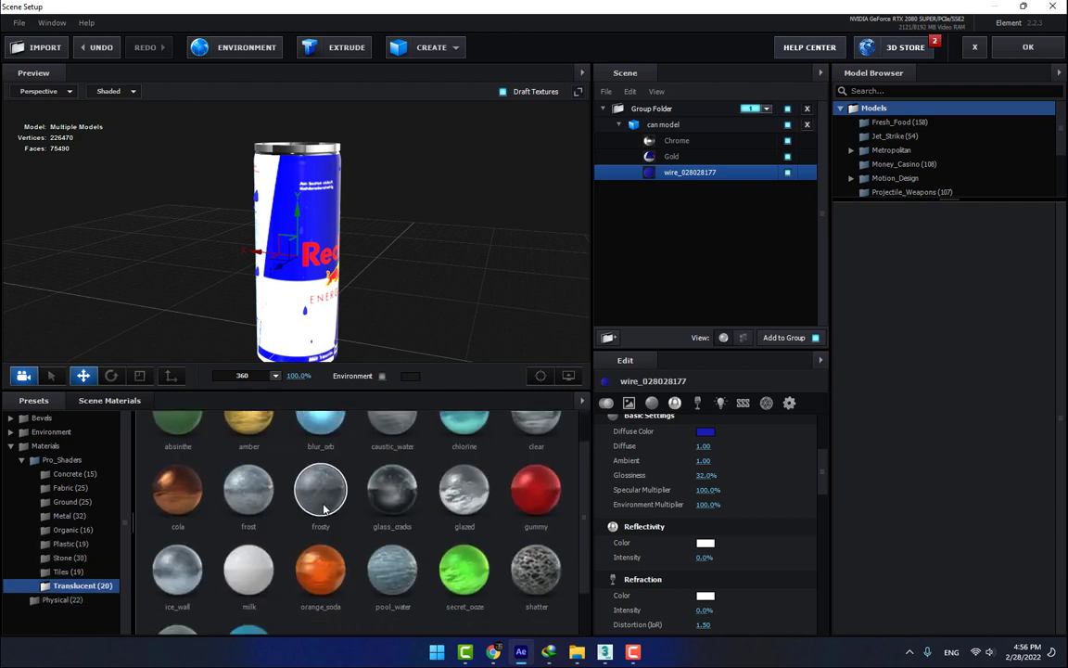
{"action": "scroll", "coordinate": [347, 494], "scroll_direction": "up", "scroll_amount": 1}
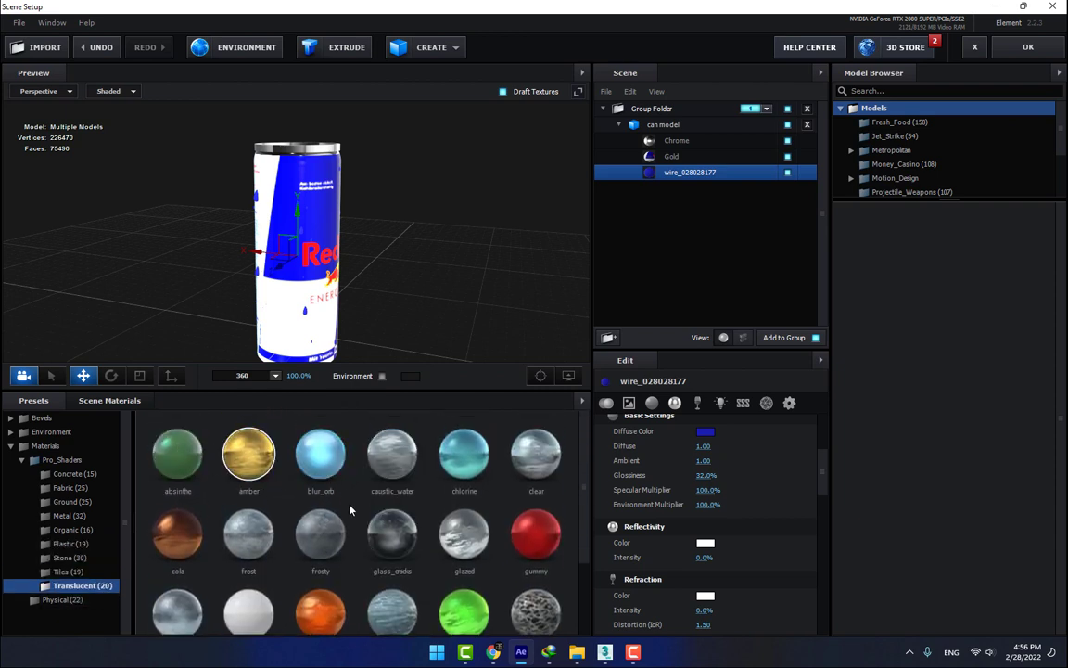
{"action": "scroll", "coordinate": [356, 510], "scroll_direction": "down", "scroll_amount": 1}
{"action": "scroll", "coordinate": [422, 515], "scroll_direction": "up", "scroll_amount": 1}
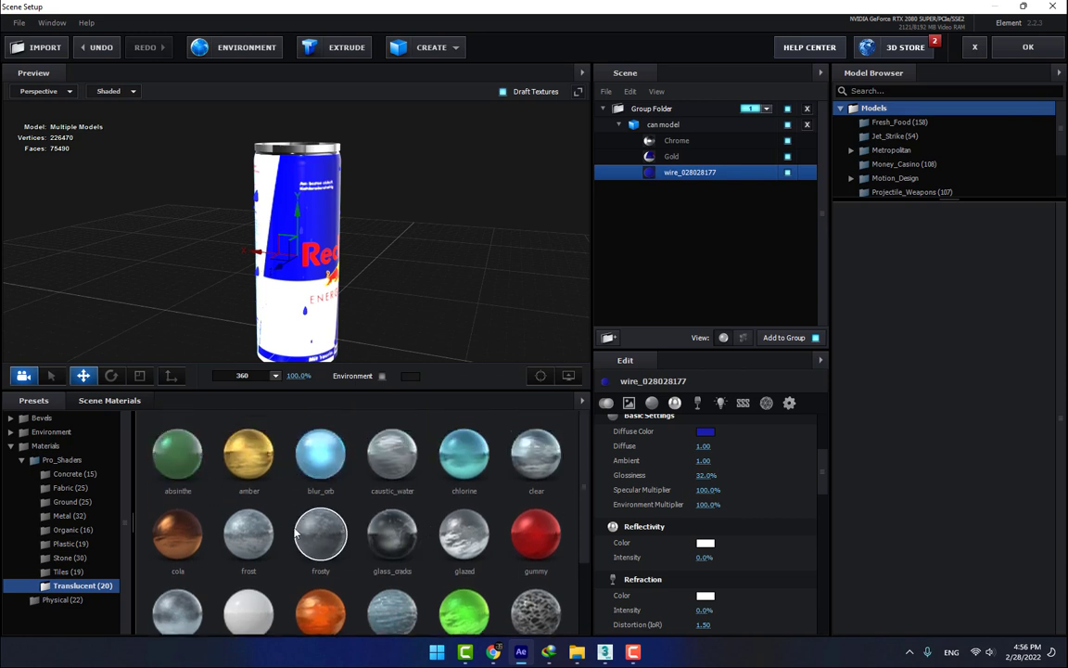
{"action": "scroll", "coordinate": [309, 554], "scroll_direction": "down", "scroll_amount": 2}
{"action": "scroll", "coordinate": [309, 554], "scroll_direction": "down", "scroll_amount": 1}
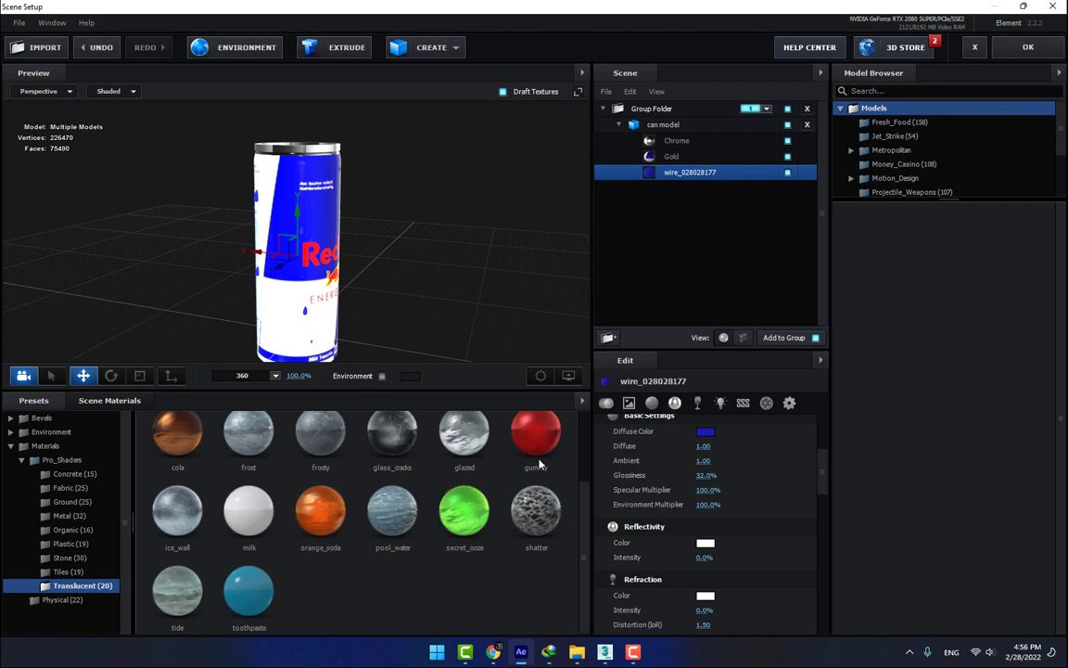
{"action": "left_click_drag", "start_coordinate": [469, 442], "coordinate": [610, 298]}
{"action": "left_click_drag", "start_coordinate": [660, 182], "coordinate": [663, 174]}
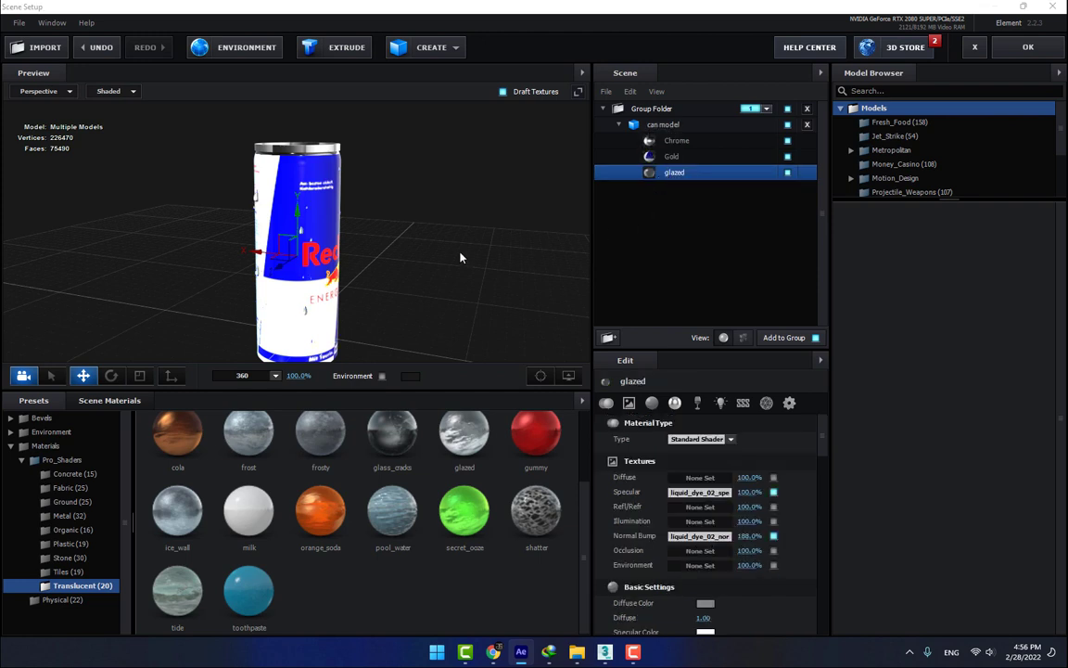
Set the glazed material's blend mode to Add and check the droplets on the can.
{"action": "left_click_drag", "start_coordinate": [295, 266], "coordinate": [369, 283]}
{"action": "scroll", "coordinate": [336, 239], "scroll_direction": "up", "scroll_amount": 5}
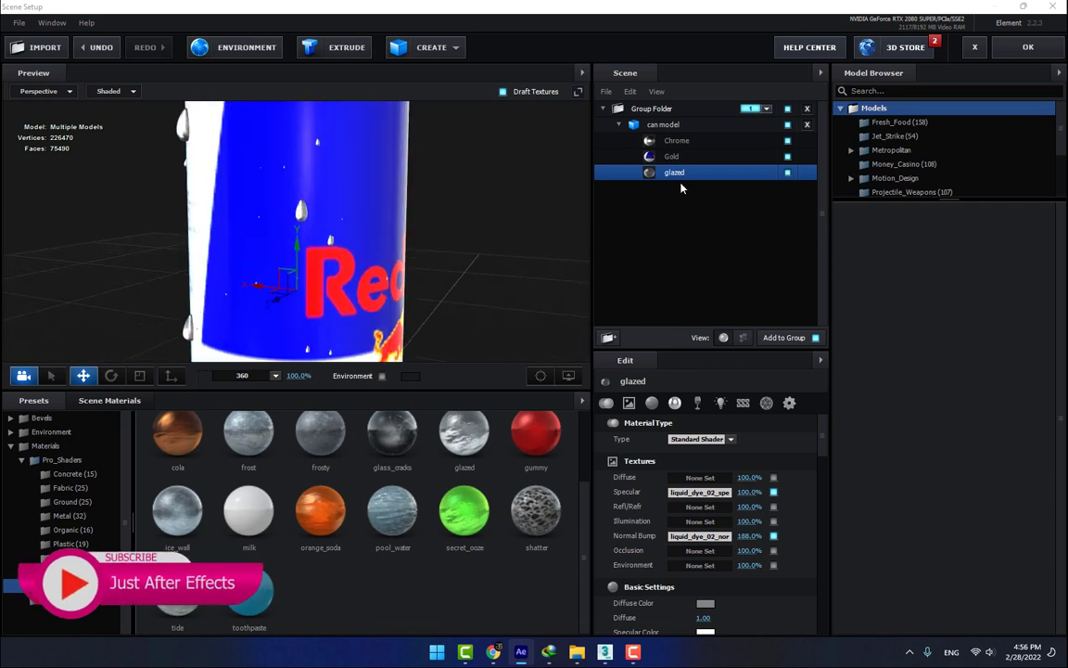
{"action": "left_click", "coordinate": [788, 405]}
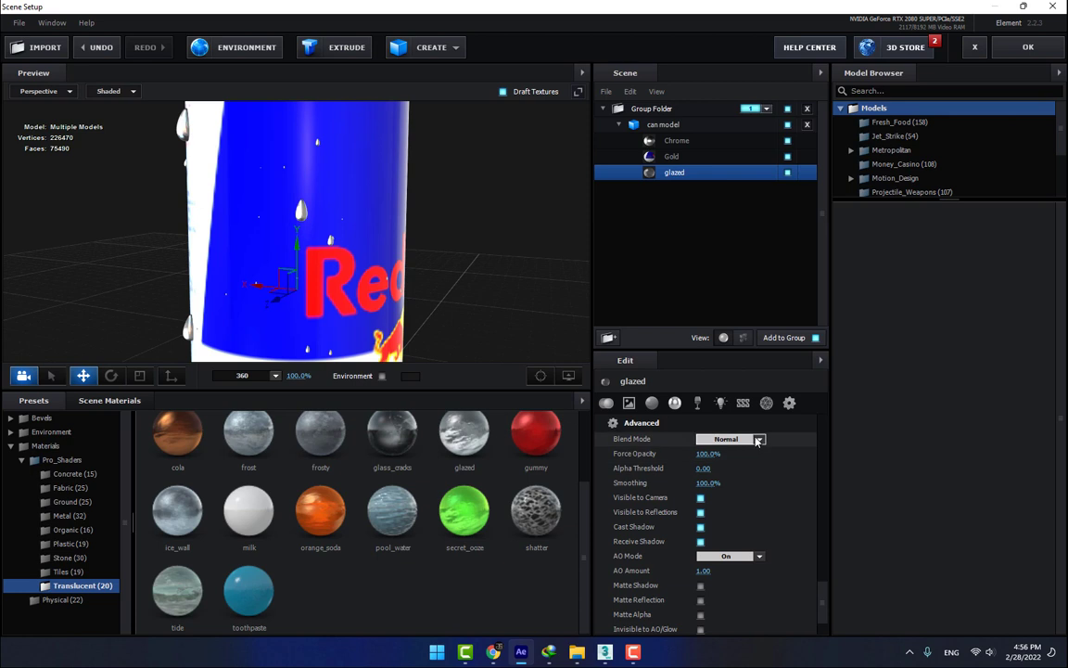
{"action": "left_click", "coordinate": [742, 439]}
{"action": "left_click", "coordinate": [733, 465]}
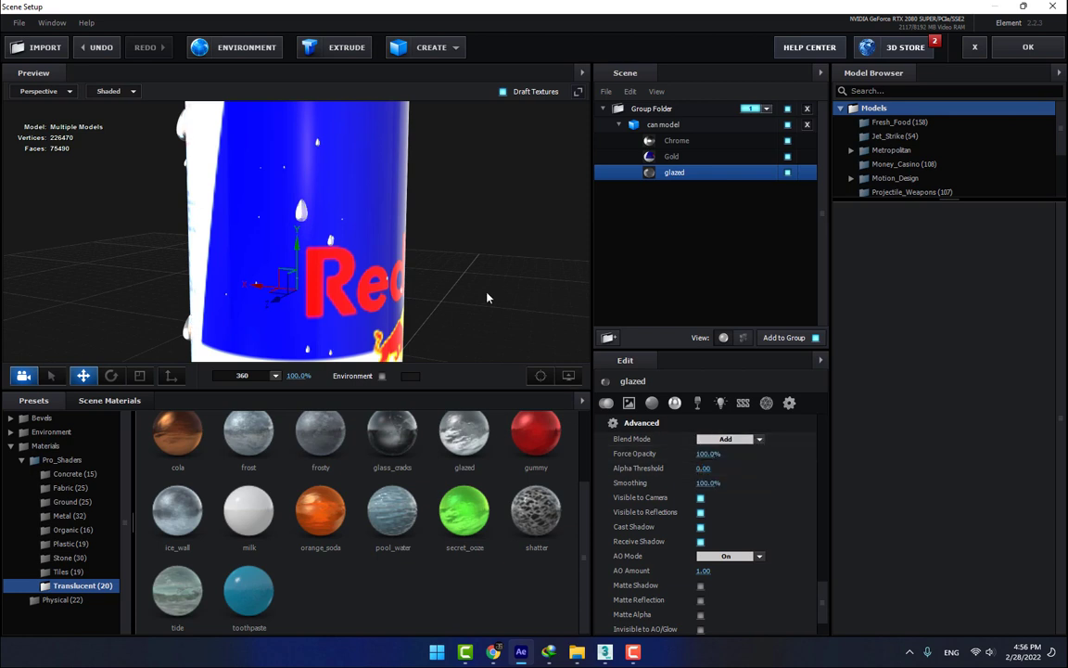
{"action": "mouse_move", "coordinate": [489, 298]}
{"action": "left_mouse_down"}
{"action": "mouse_move", "coordinate": [513, 291]}
{"action": "mouse_move", "coordinate": [492, 293]}
{"action": "left_mouse_up"}
{"action": "scroll", "coordinate": [759, 527], "scroll_direction": "down", "scroll_amount": 2}
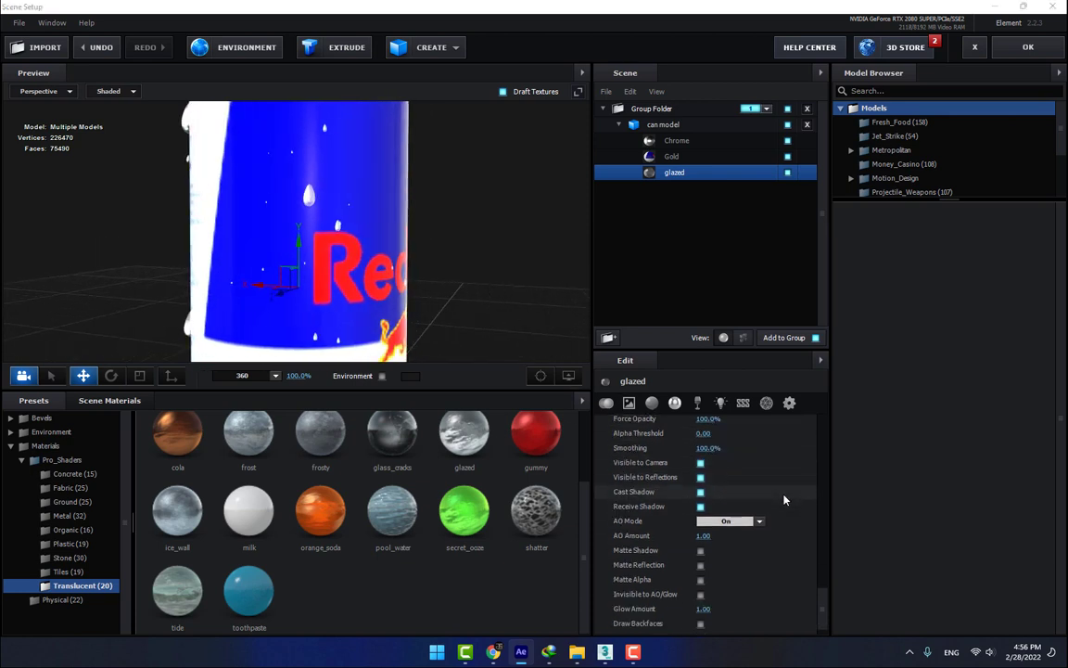
{"action": "scroll", "coordinate": [692, 462], "scroll_direction": "up", "scroll_amount": 4}
{"action": "left_click_drag", "start_coordinate": [525, 319], "coordinate": [524, 248]}
{"action": "scroll", "coordinate": [454, 268], "scroll_direction": "down", "scroll_amount": 5}
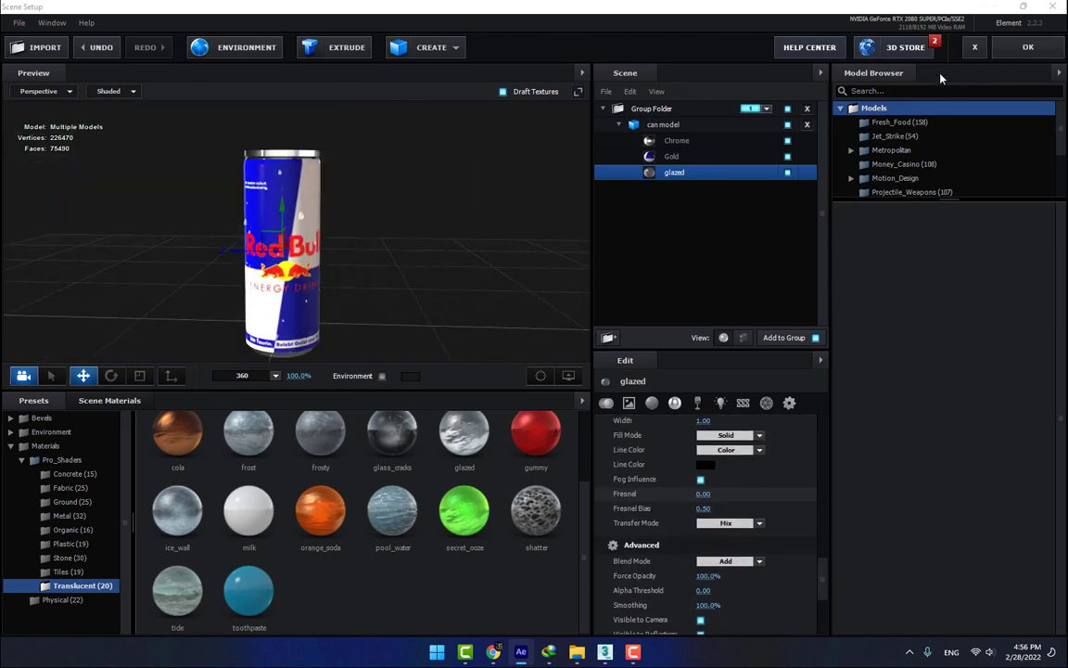
Create a floor plane, scaled up to about 405% and lowered to a Y position of -0.17 at the can's base.
{"action": "left_click", "coordinate": [458, 47]}
{"action": "left_click", "coordinate": [534, 70]}
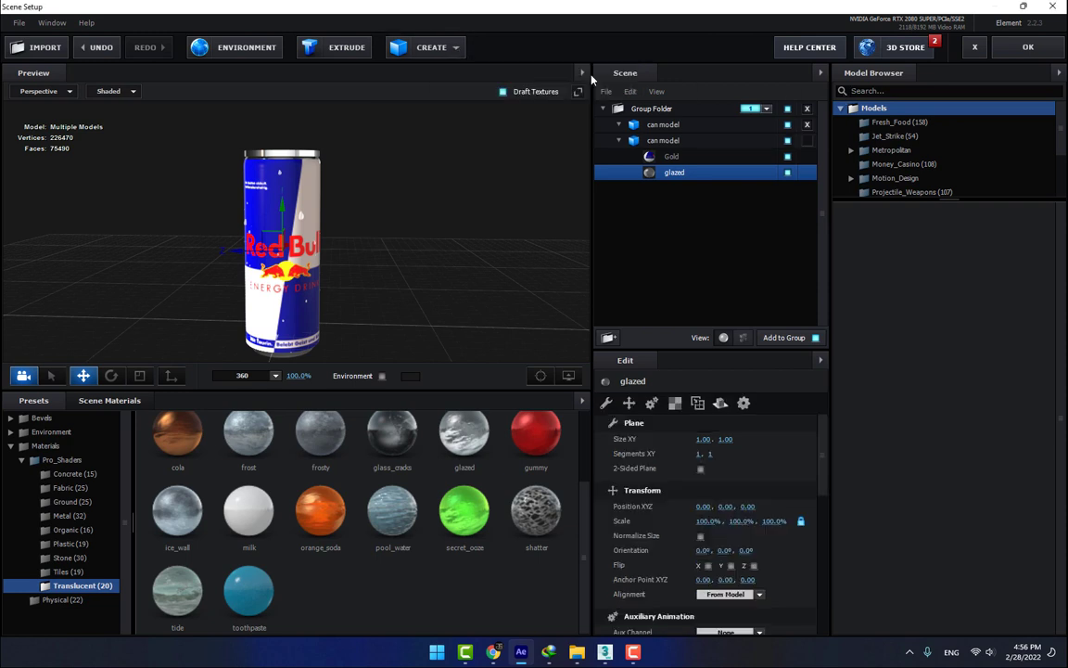
{"action": "left_click", "coordinate": [139, 375]}
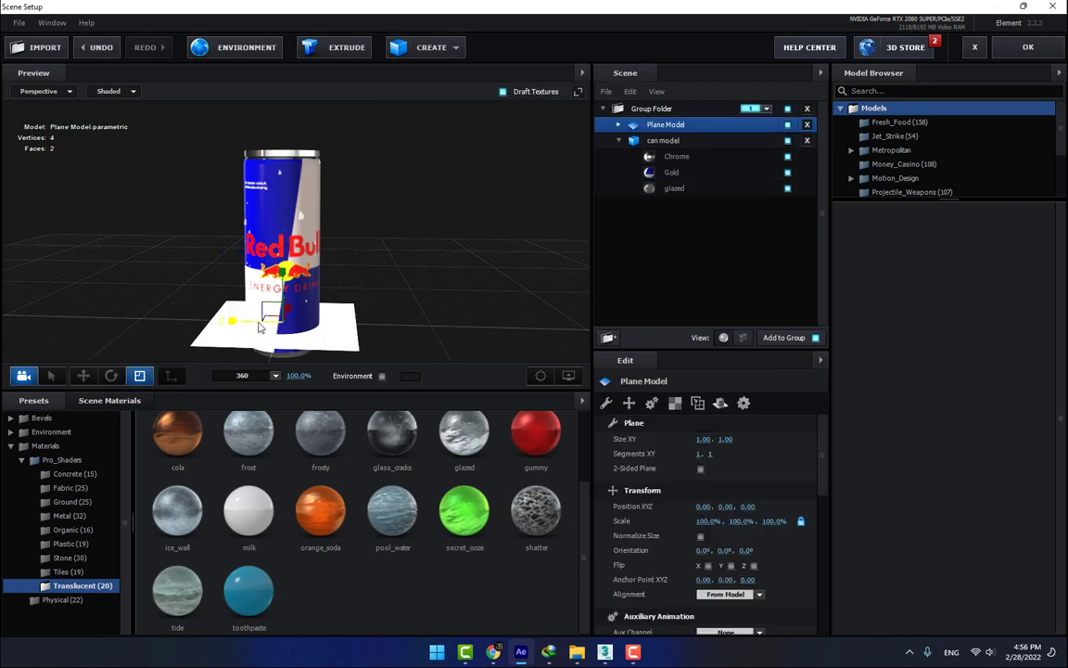
{"action": "left_click_drag", "start_coordinate": [282, 326], "coordinate": [556, 2]}
{"action": "left_click", "coordinate": [83, 375]}
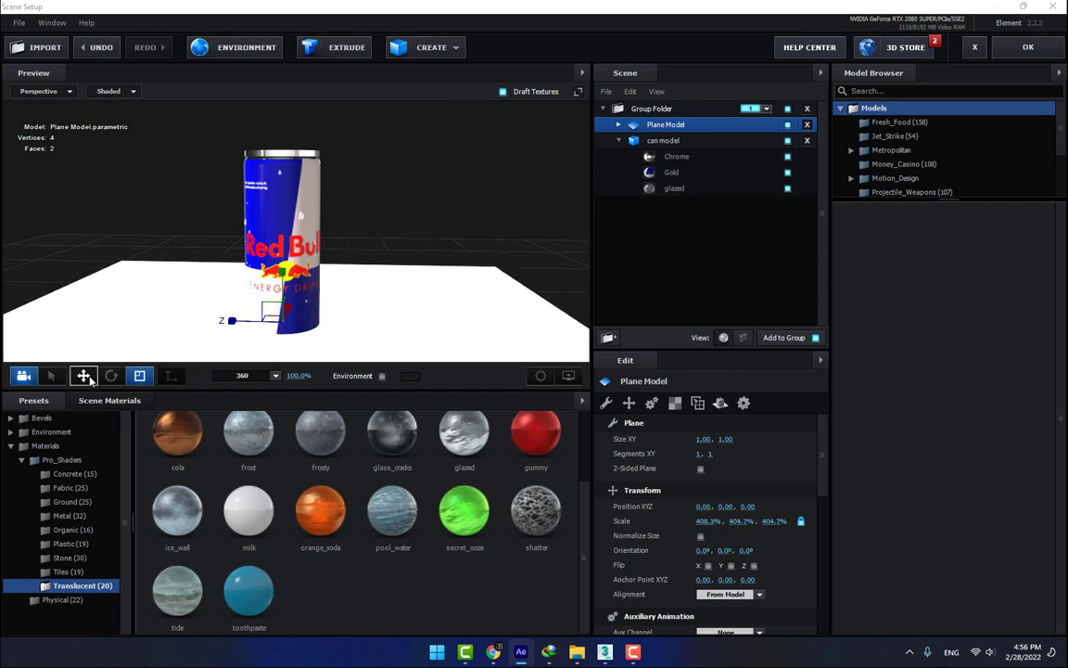
{"action": "left_click_drag", "start_coordinate": [285, 284], "coordinate": [357, 306]}
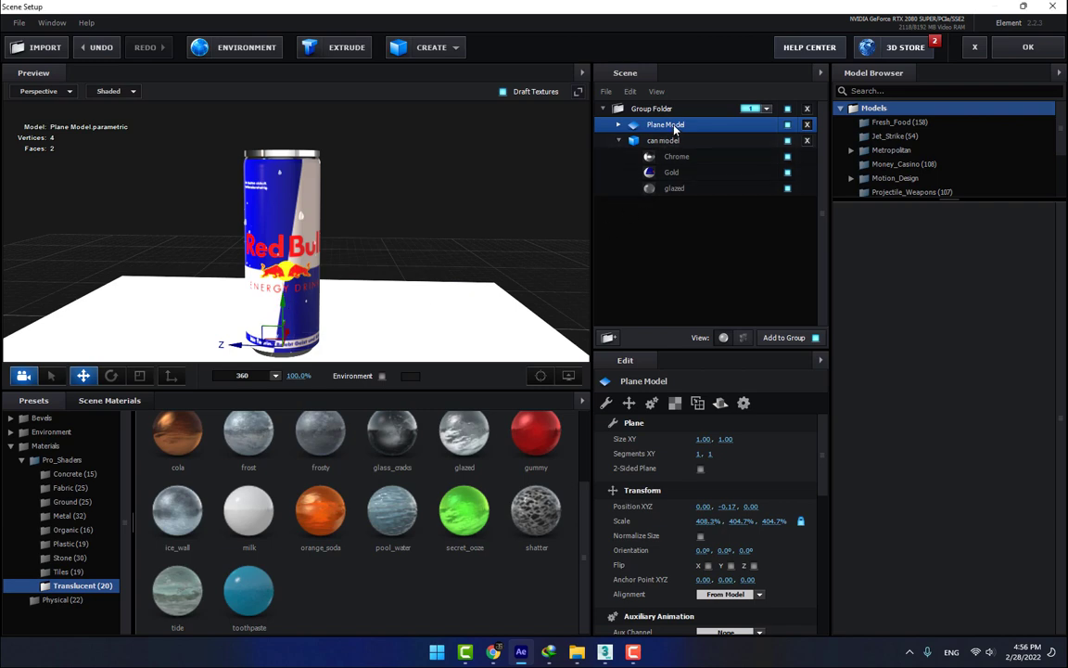
Take the Plane Model out of the can's group folder, assign it to group 2, and accept the scene setup.
{"action": "left_click_drag", "start_coordinate": [674, 130], "coordinate": [661, 194]}
{"action": "left_click", "coordinate": [766, 188]}
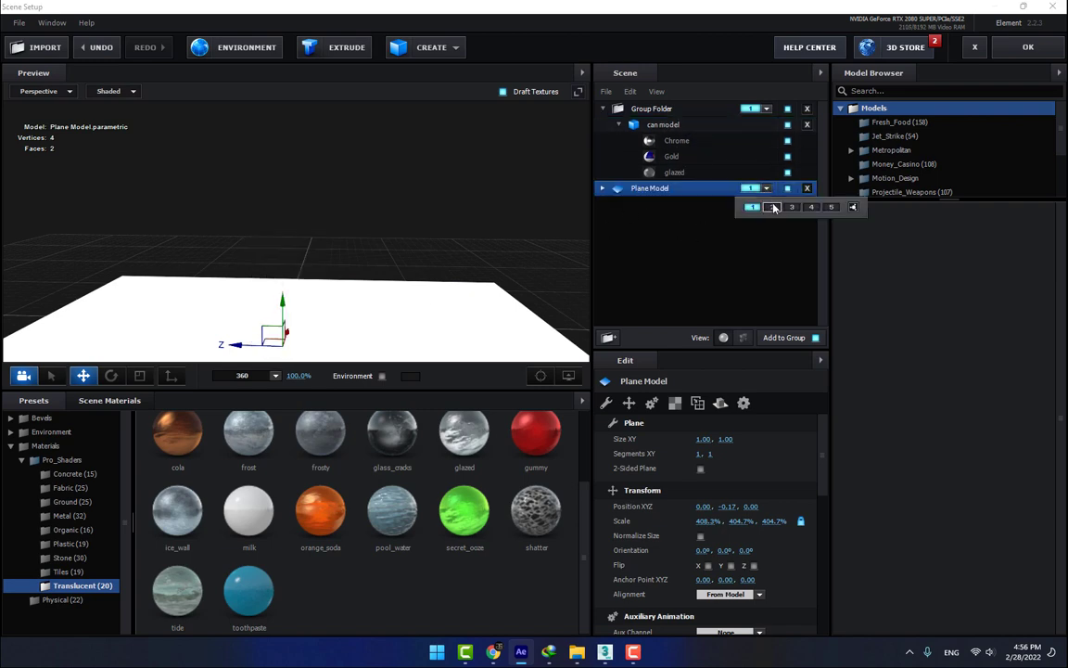
{"action": "left_click", "coordinate": [1015, 50]}
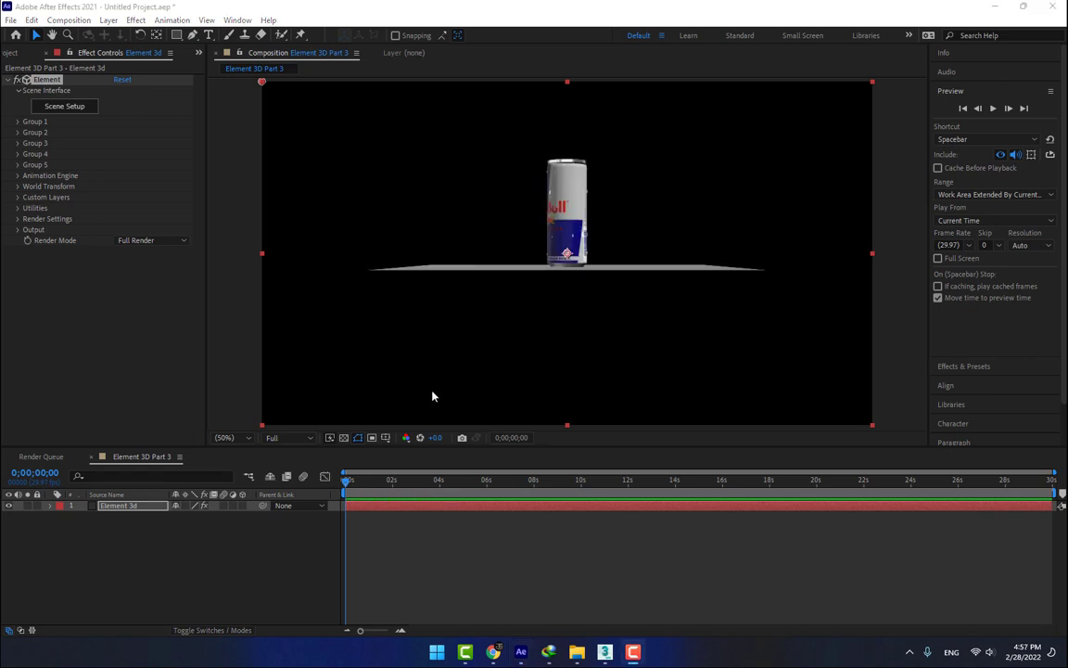
Add a two-node camera layer with the 24mm preset to the composition.
{"action": "right_click", "coordinate": [307, 486]}
{"action": "mouse_move", "coordinate": [329, 408]}
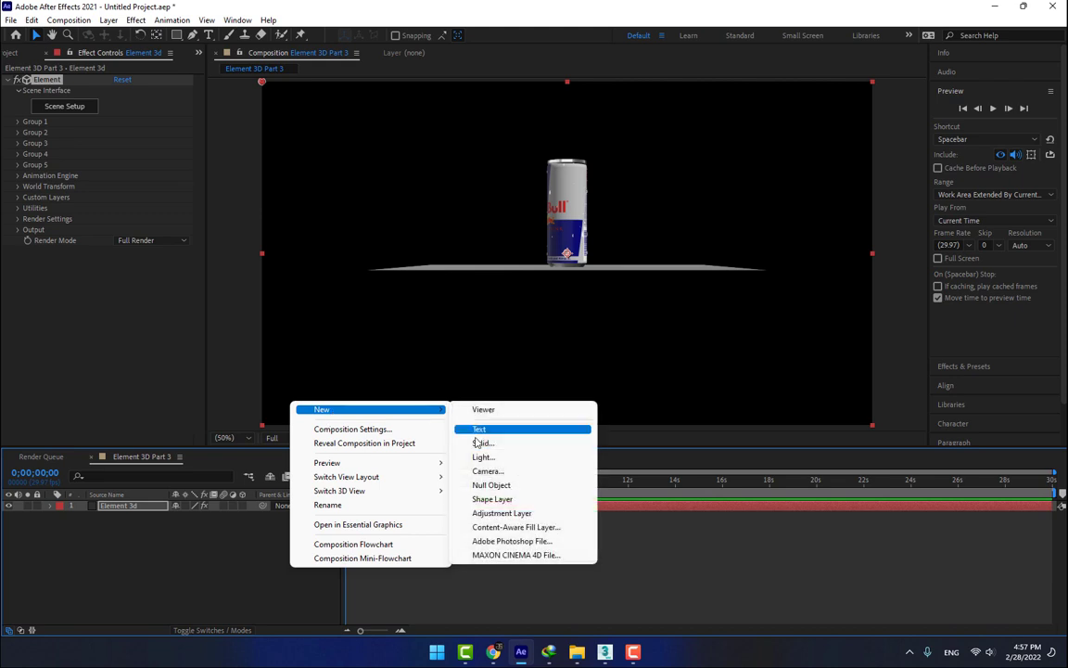
{"action": "left_click", "coordinate": [484, 473]}
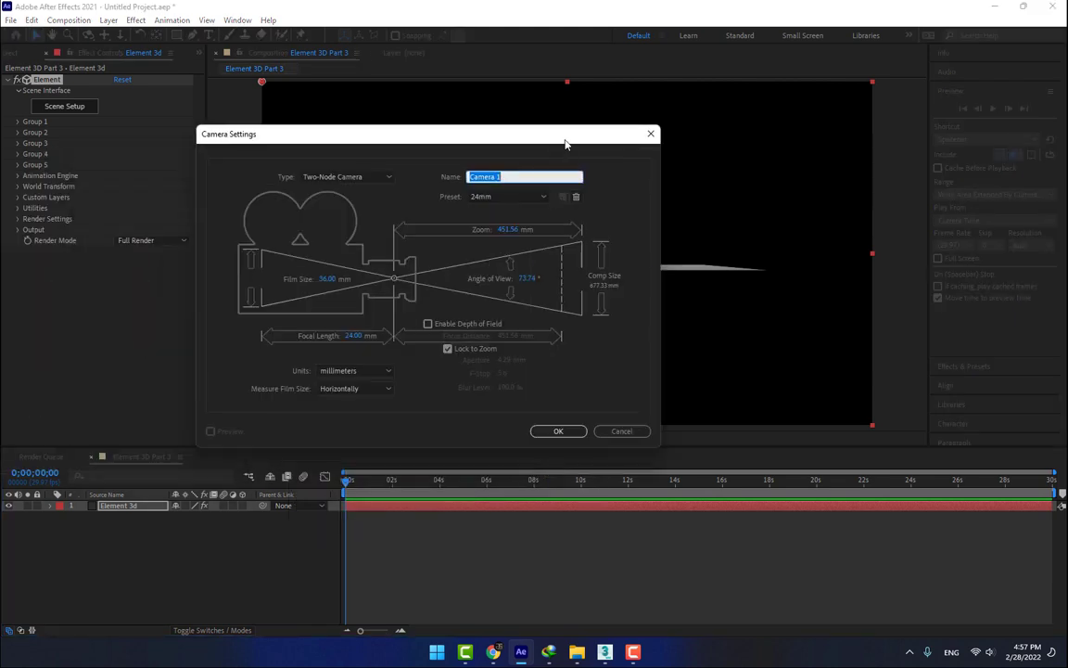
{"action": "left_click", "coordinate": [559, 431]}
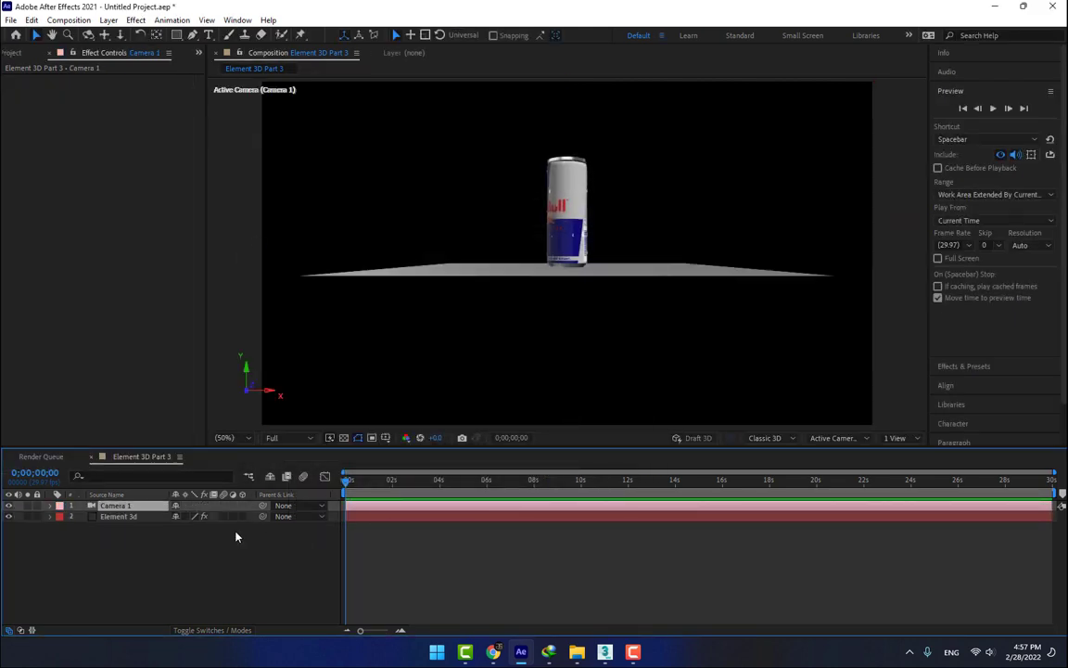
Set the Particle Size of the Element effect's Group 2 to 16.60 to enlarge the floor plane.
{"action": "left_click", "coordinate": [125, 517]}
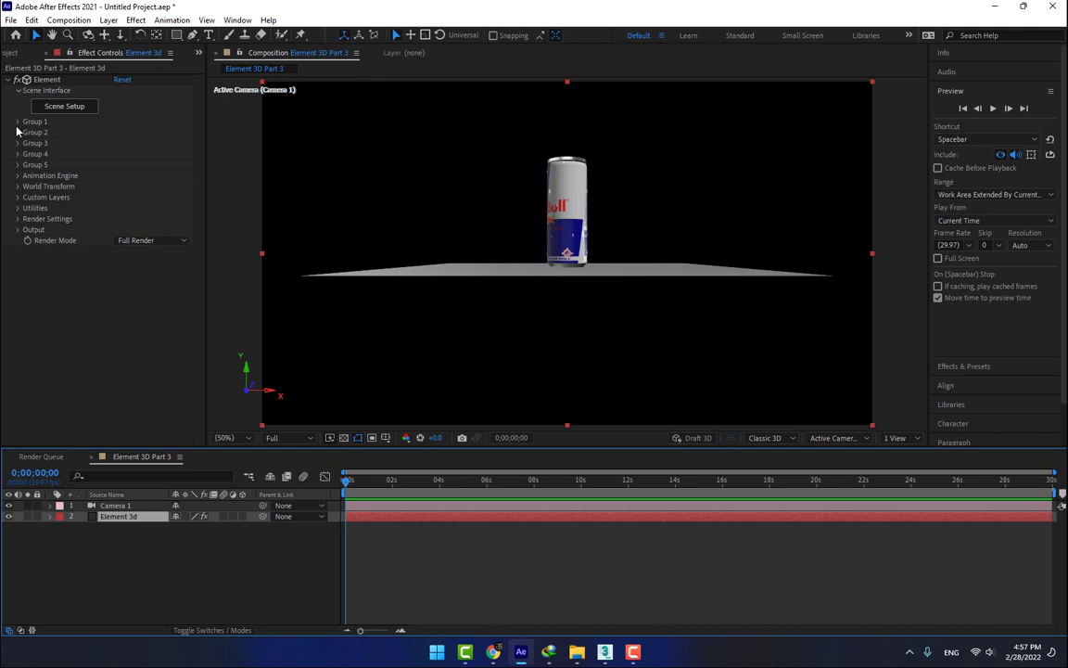
{"action": "left_click", "coordinate": [17, 132]}
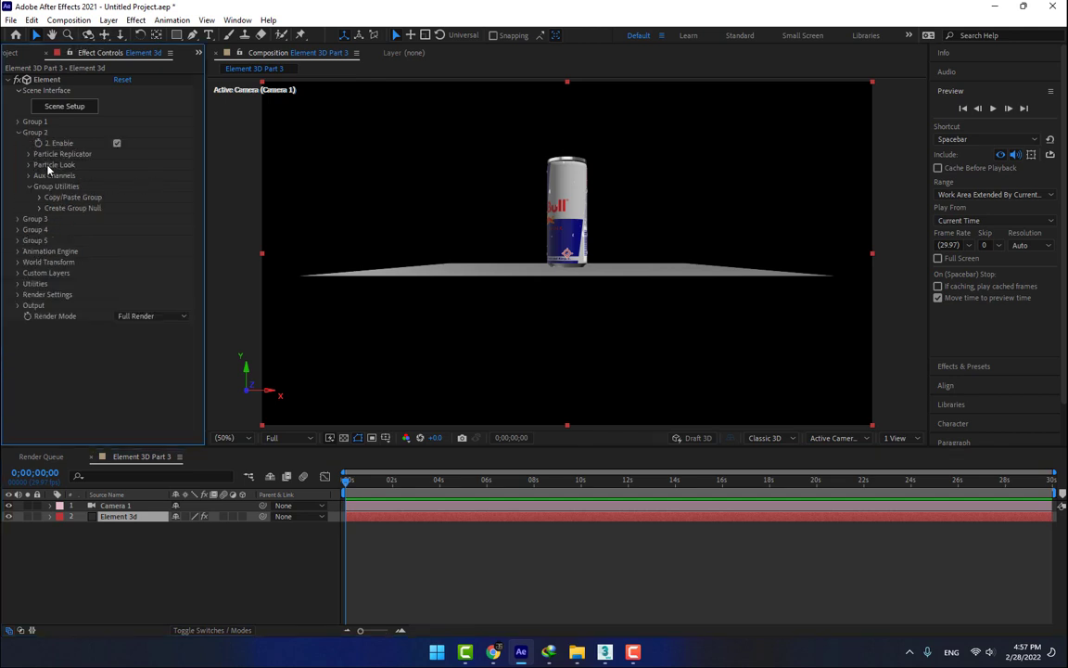
{"action": "left_click", "coordinate": [29, 164]}
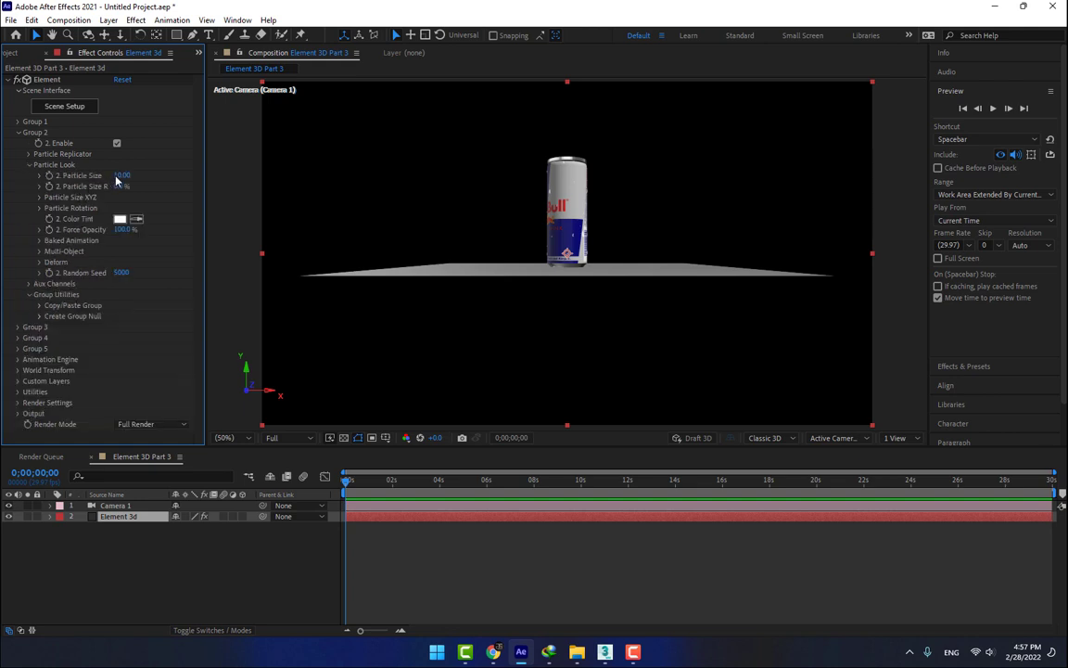
{"action": "left_click_drag", "start_coordinate": [121, 174], "coordinate": [160, 173]}
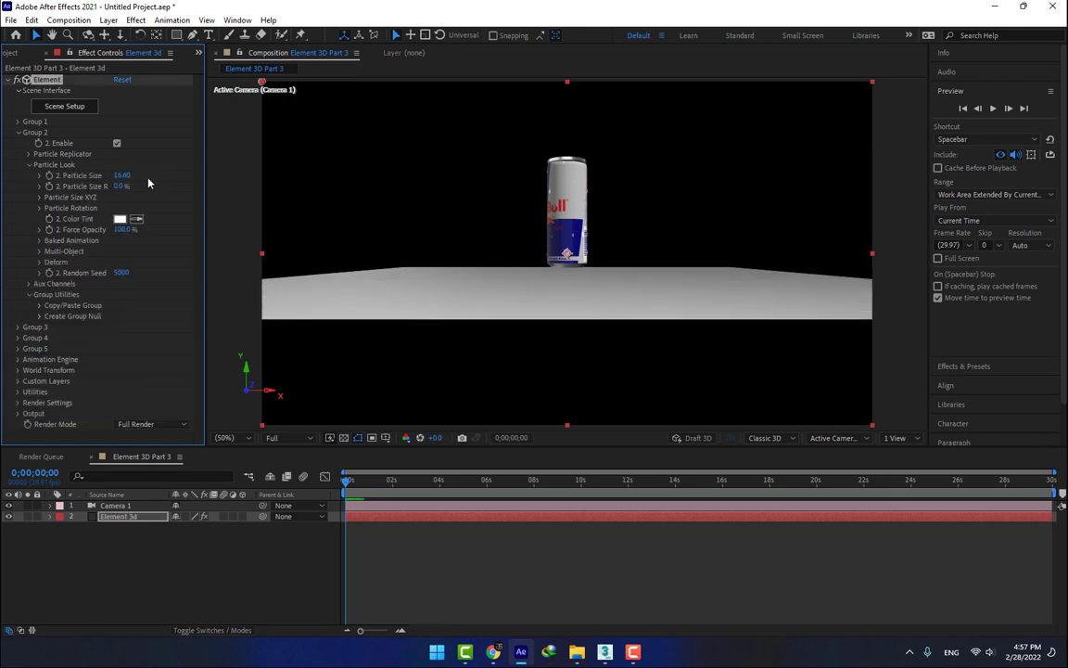
Orbit, dolly and pan the camera to frame the whole can close up with its Red Bull logo facing forward.
{"action": "key", "text": "c"}
{"action": "left_click_drag", "start_coordinate": [402, 175], "coordinate": [405, 184]}
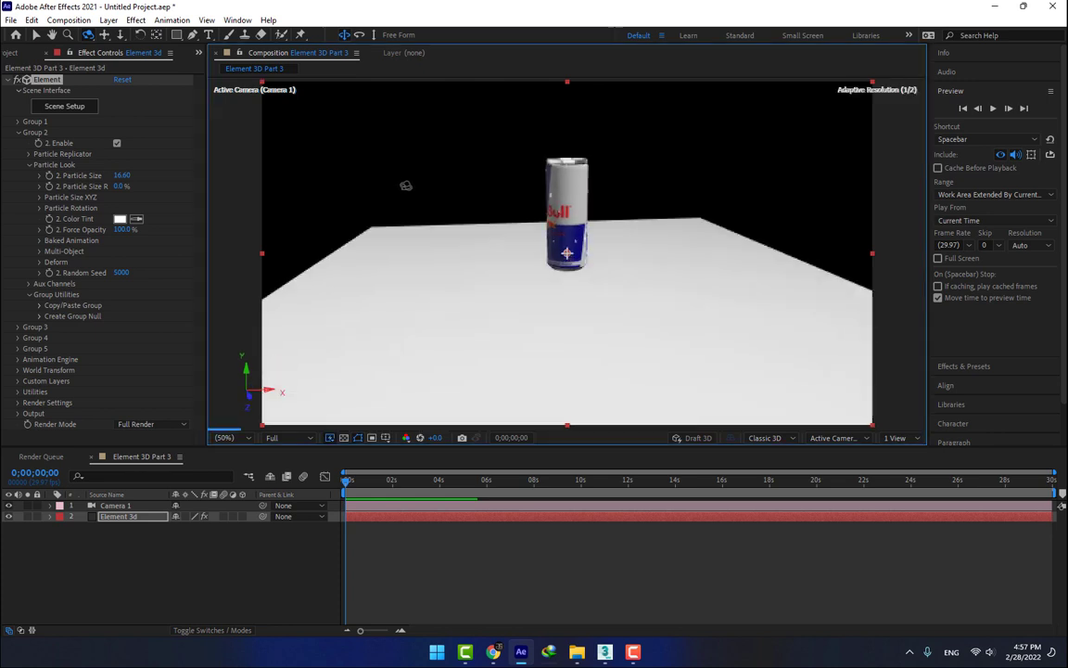
{"action": "right_click", "coordinate": [563, 246]}
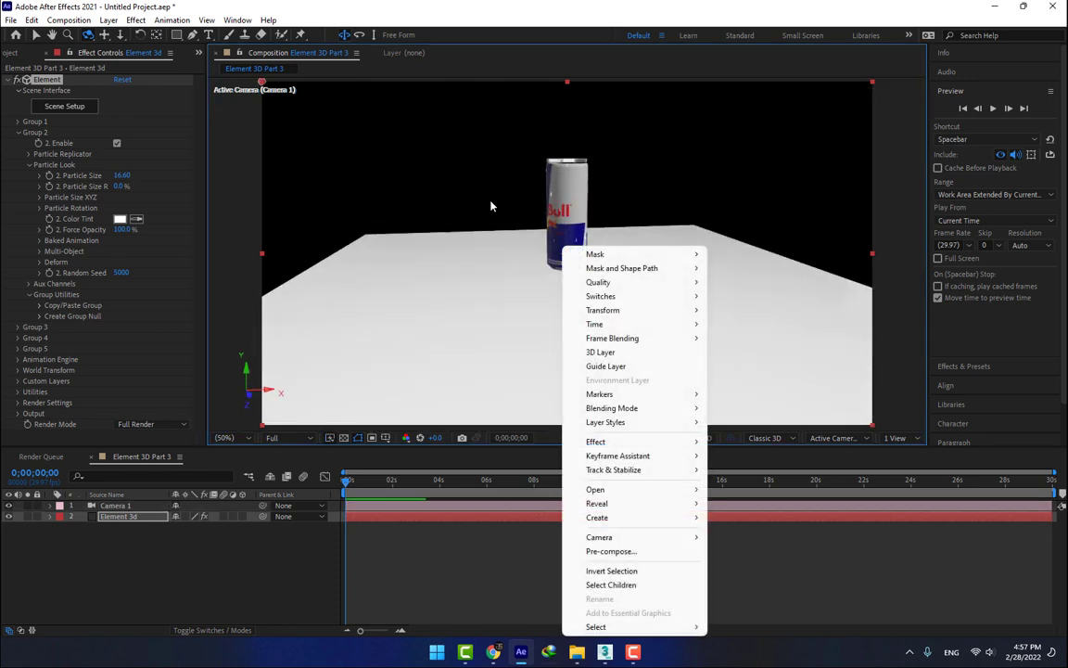
{"action": "left_click", "coordinate": [123, 36]}
{"action": "left_click_drag", "start_coordinate": [515, 262], "coordinate": [541, 127]}
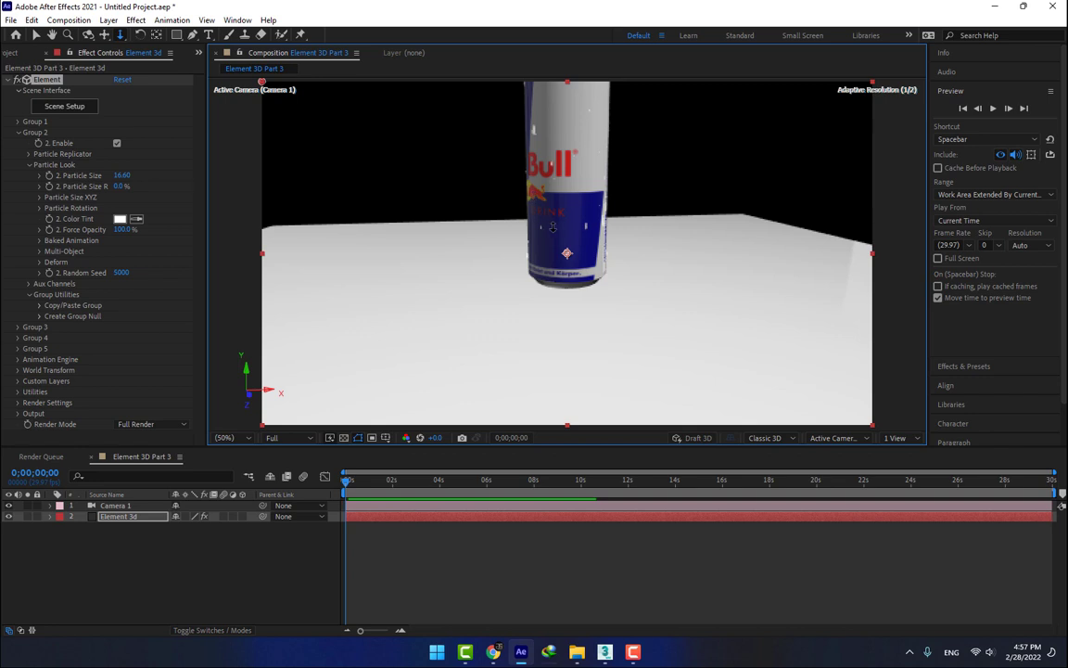
{"action": "left_click", "coordinate": [103, 35]}
{"action": "left_click_drag", "start_coordinate": [415, 179], "coordinate": [689, 304]}
{"action": "left_click", "coordinate": [87, 36]}
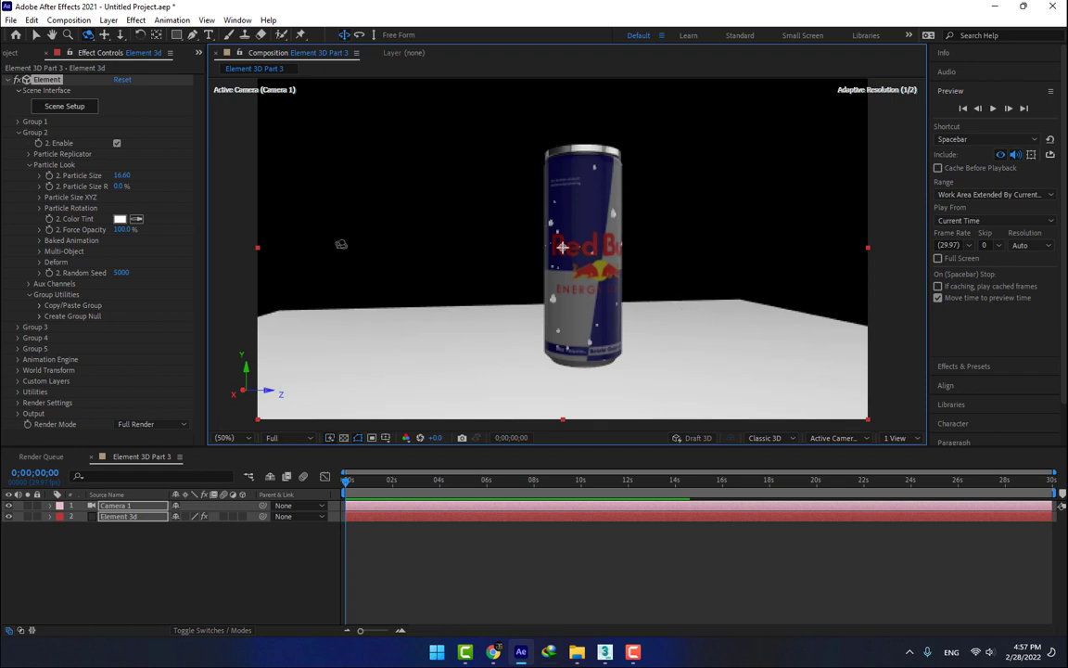
Set Group 2's Position XY to 1002.0, 509.7 so the floor plane meets the base of the can.
{"action": "left_click", "coordinate": [30, 154]}
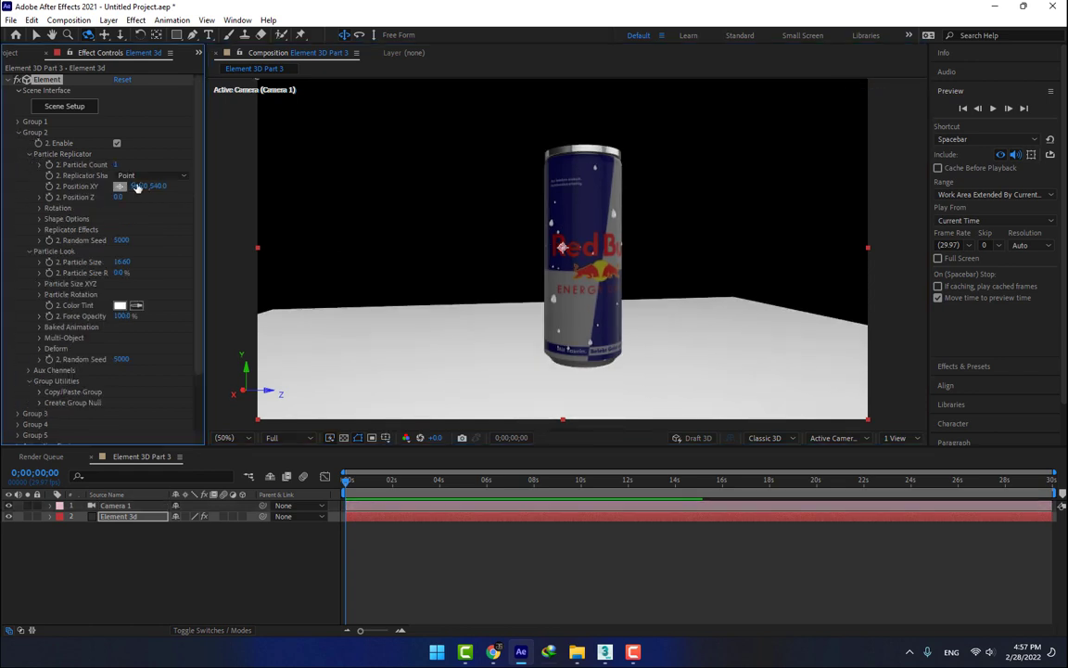
{"action": "left_click", "coordinate": [140, 186]}
{"action": "left_click_drag", "start_coordinate": [562, 247], "coordinate": [564, 246]}
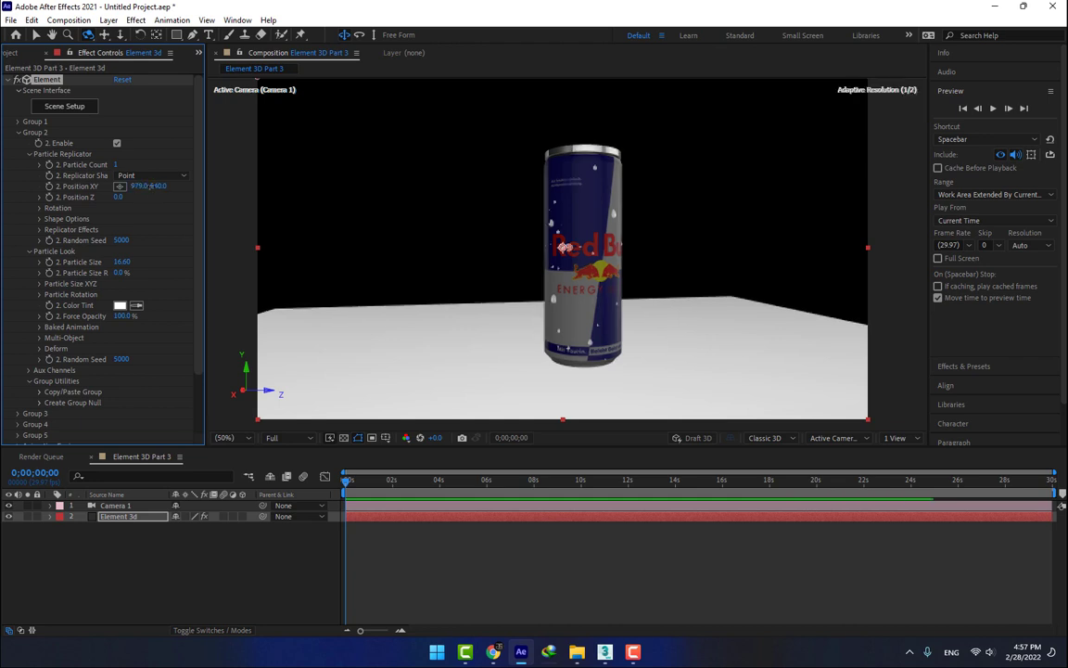
{"action": "mouse_move", "coordinate": [144, 185]}
{"action": "left_mouse_down"}
{"action": "mouse_move", "coordinate": [232, 188]}
{"action": "mouse_move", "coordinate": [5, 185]}
{"action": "left_mouse_up"}
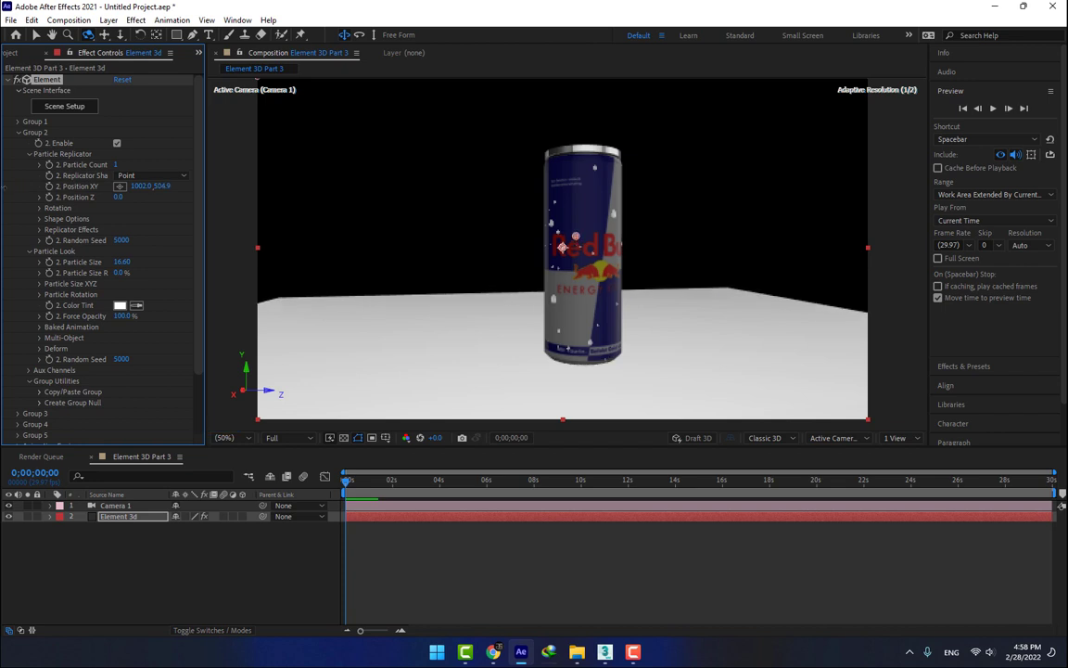
{"action": "left_click_drag", "start_coordinate": [163, 188], "coordinate": [186, 187]}
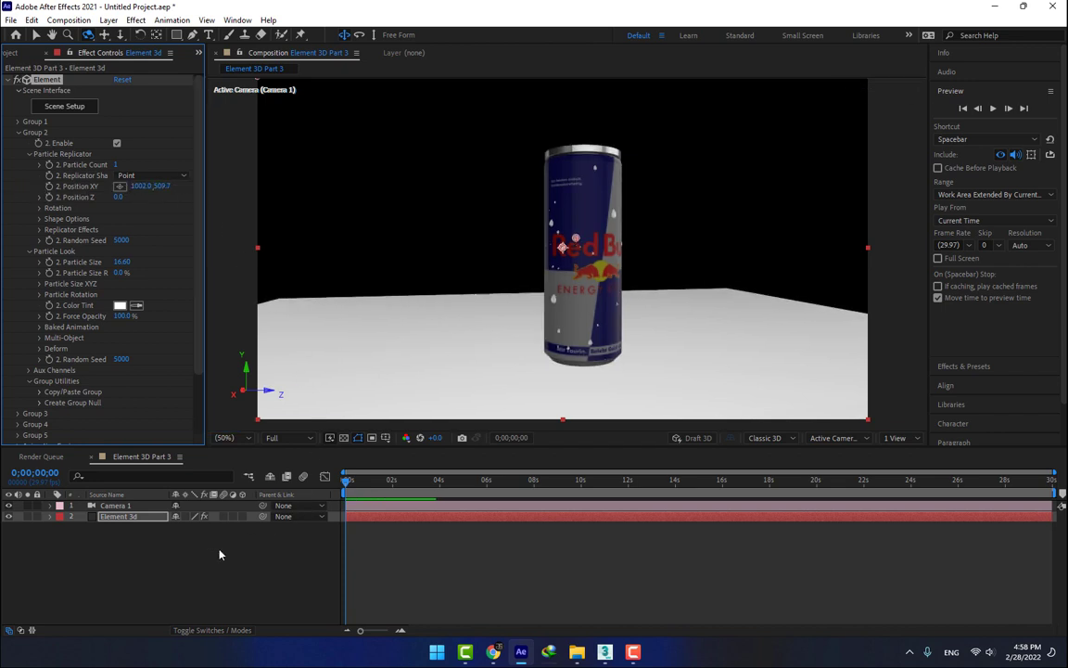
Create a 1920 x 1080 mid-grey solid named BG and place it beneath the Element 3d layer.
{"action": "left_click", "coordinate": [196, 577]}
{"action": "key", "text": "ctrl+y"}
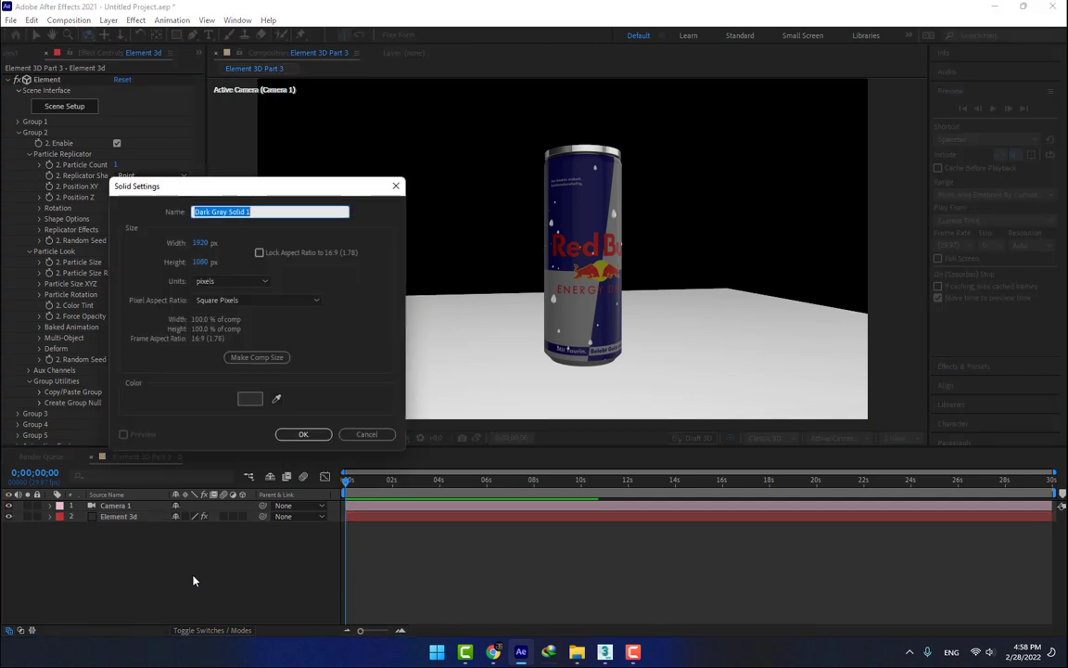
{"action": "type", "text": "BG"}
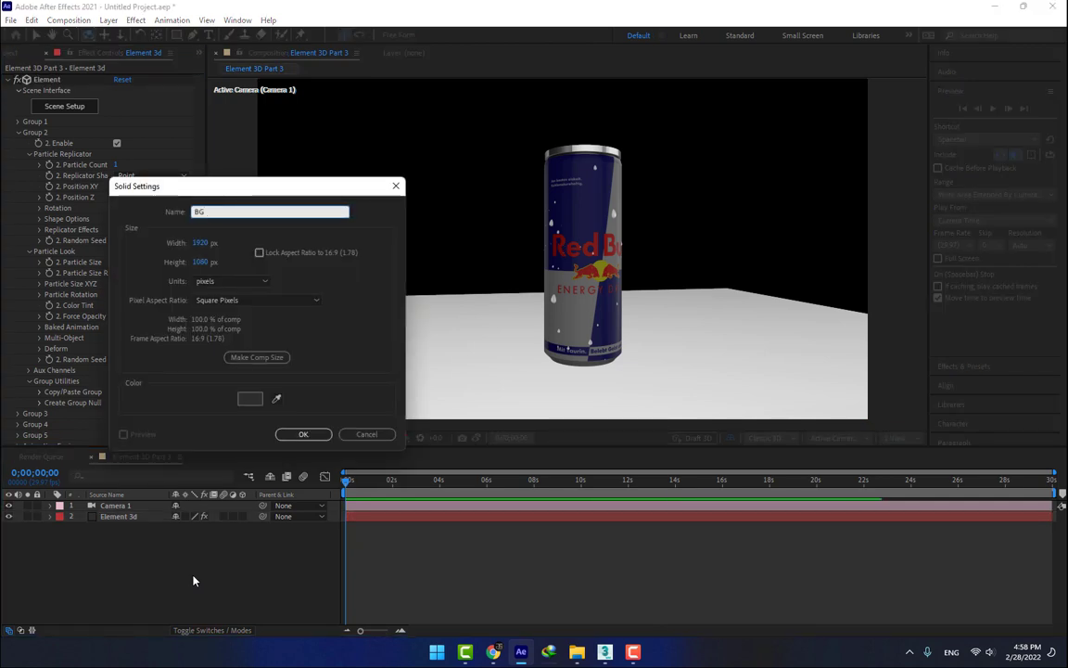
{"action": "left_click", "coordinate": [251, 401]}
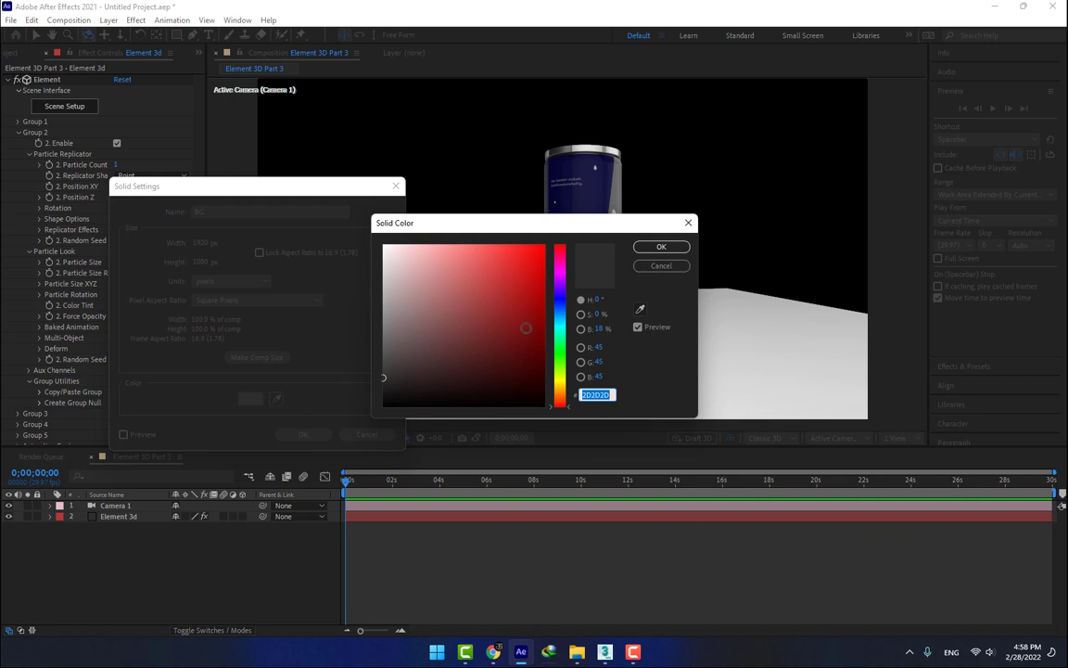
{"action": "left_click", "coordinate": [560, 307]}
{"action": "mouse_move", "coordinate": [491, 335]}
{"action": "left_mouse_down"}
{"action": "mouse_move", "coordinate": [424, 296]}
{"action": "mouse_move", "coordinate": [446, 286]}
{"action": "mouse_move", "coordinate": [426, 298]}
{"action": "mouse_move", "coordinate": [424, 343]}
{"action": "mouse_move", "coordinate": [433, 305]}
{"action": "mouse_move", "coordinate": [403, 301]}
{"action": "mouse_move", "coordinate": [389, 329]}
{"action": "left_mouse_up"}
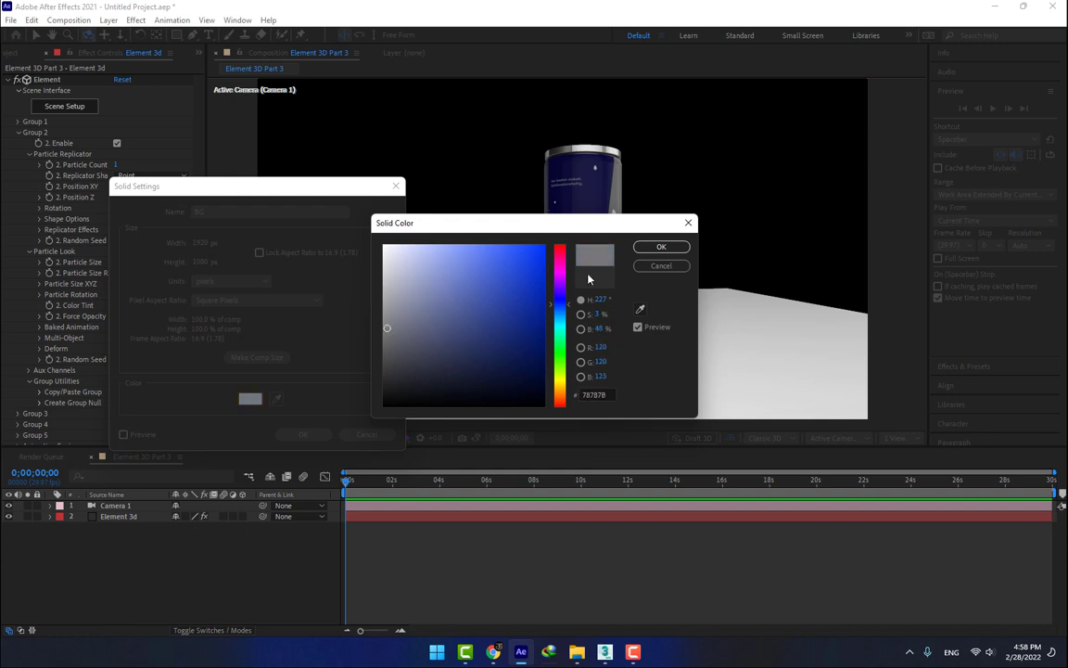
{"action": "left_click", "coordinate": [662, 247]}
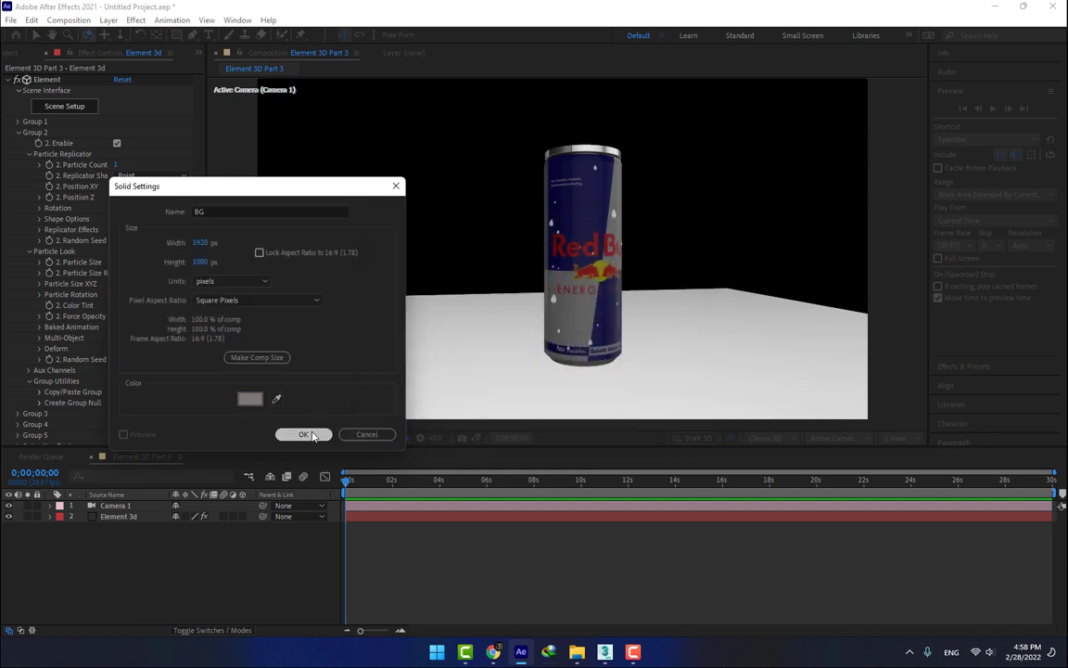
{"action": "left_click", "coordinate": [306, 434]}
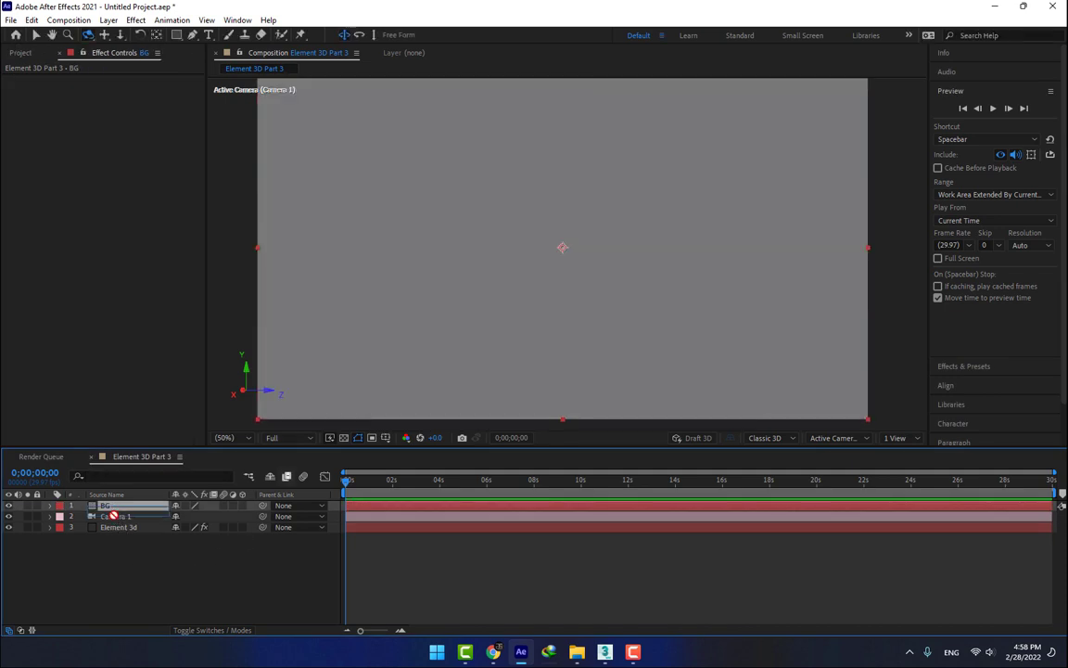
{"action": "left_click_drag", "start_coordinate": [114, 516], "coordinate": [125, 551]}
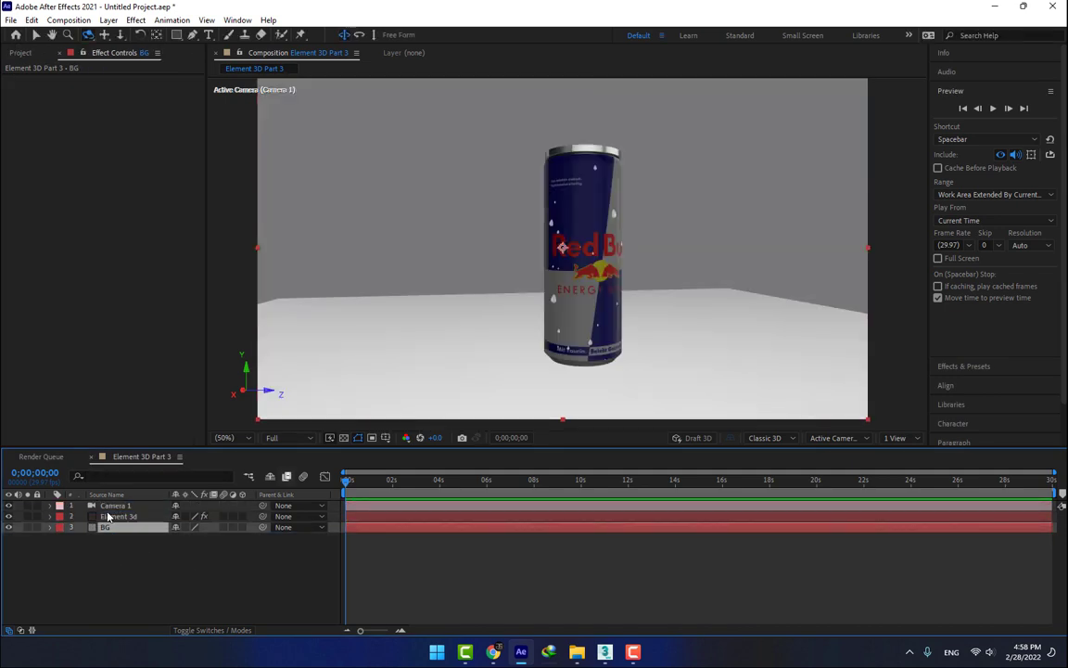
Enable Matte Shadow in the Plane Model's Default material and accept the scene setup.
{"action": "left_click", "coordinate": [121, 516]}
{"action": "left_click", "coordinate": [65, 107]}
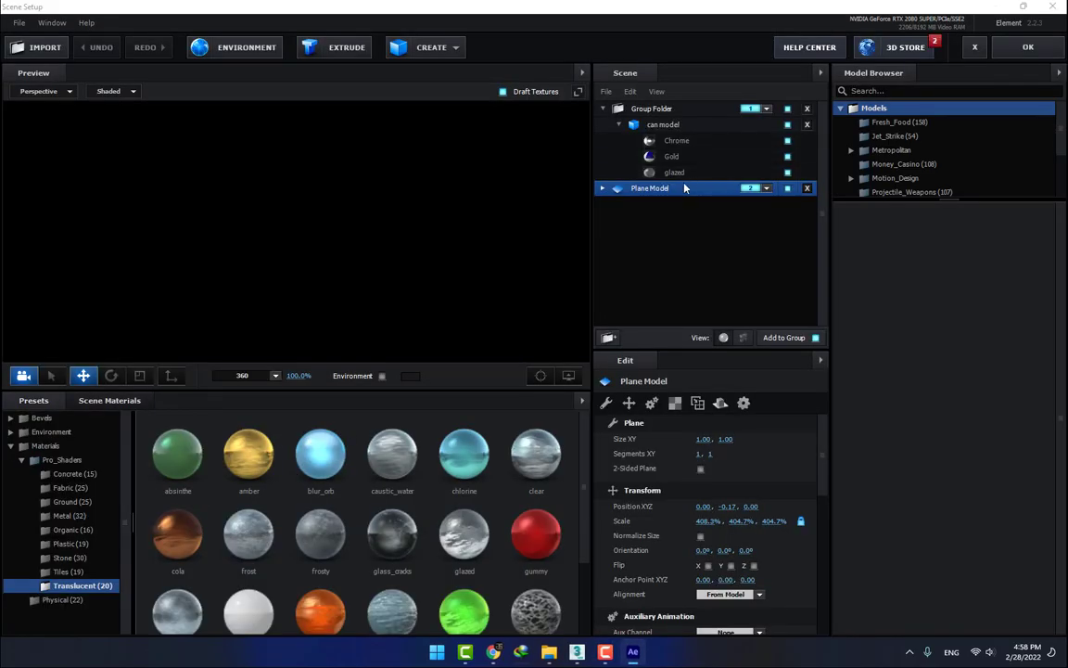
{"action": "left_click", "coordinate": [603, 189]}
{"action": "left_click", "coordinate": [649, 206]}
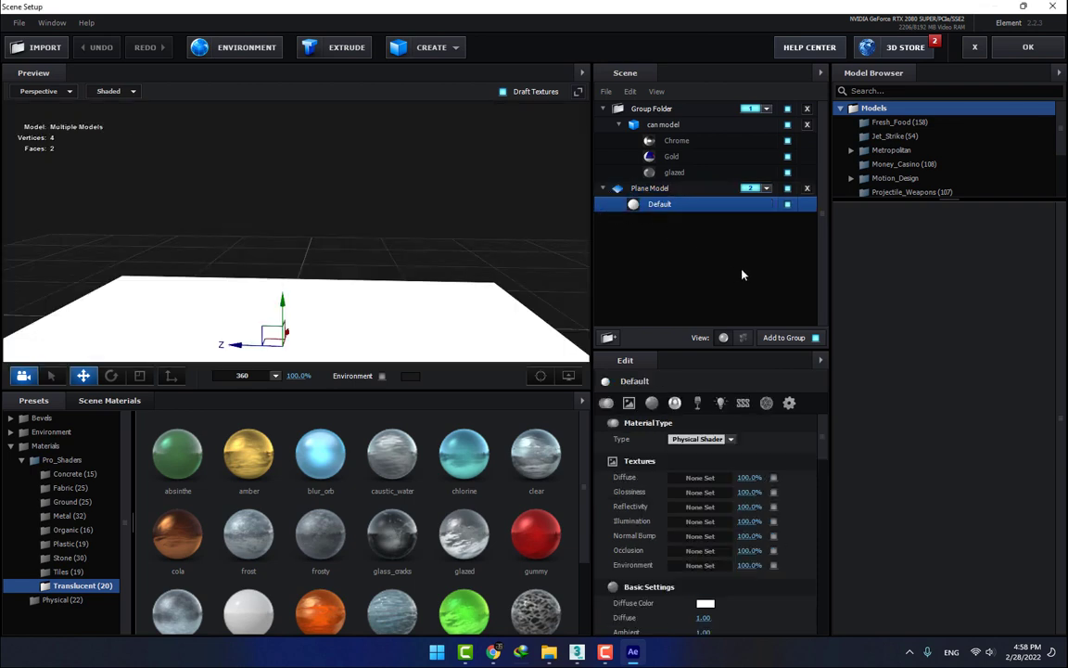
{"action": "left_click", "coordinate": [788, 404]}
{"action": "scroll", "coordinate": [650, 504], "scroll_direction": "down", "scroll_amount": 3}
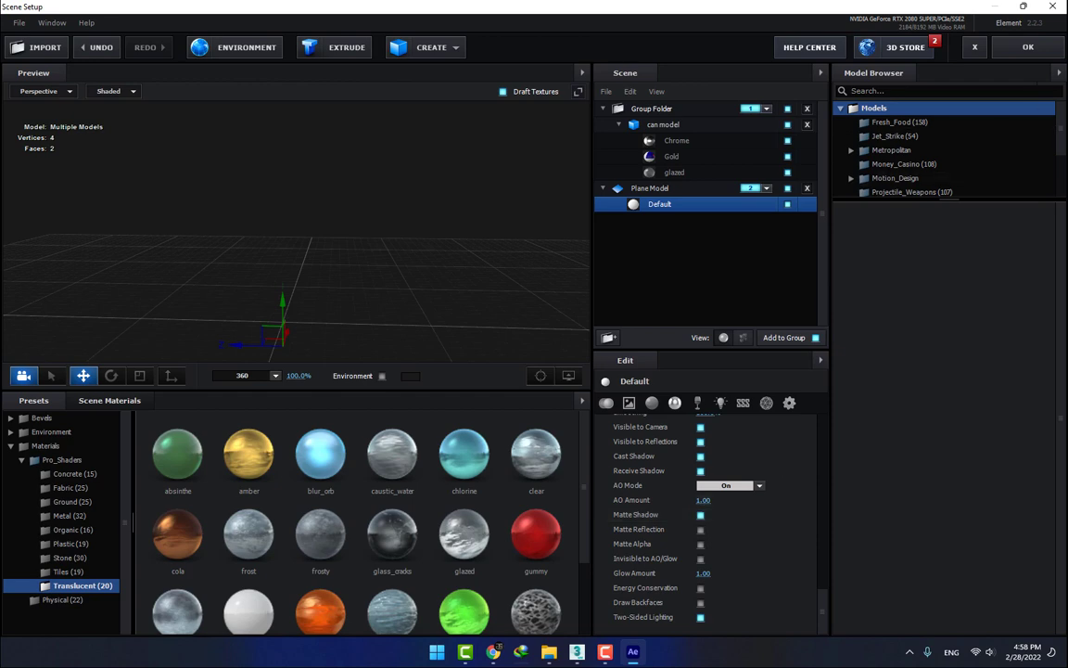
{"action": "left_click", "coordinate": [1029, 46]}
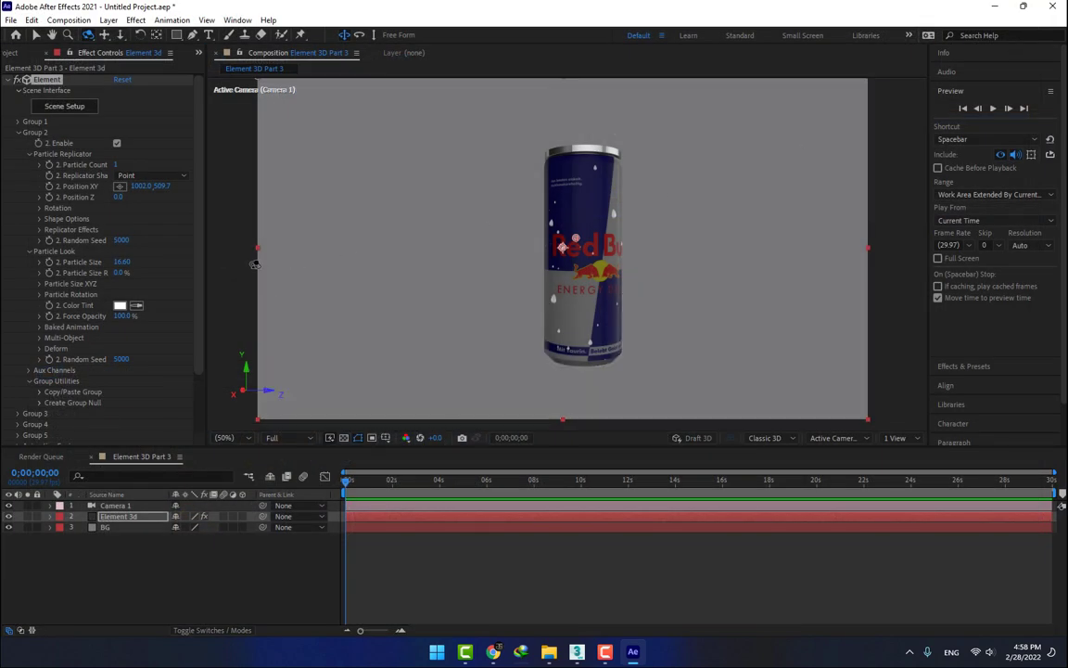
Enable ambient occlusion in the Element effect's render settings, keeping the SSAO mode.
{"action": "scroll", "coordinate": [172, 269], "scroll_direction": "down", "scroll_amount": 3}
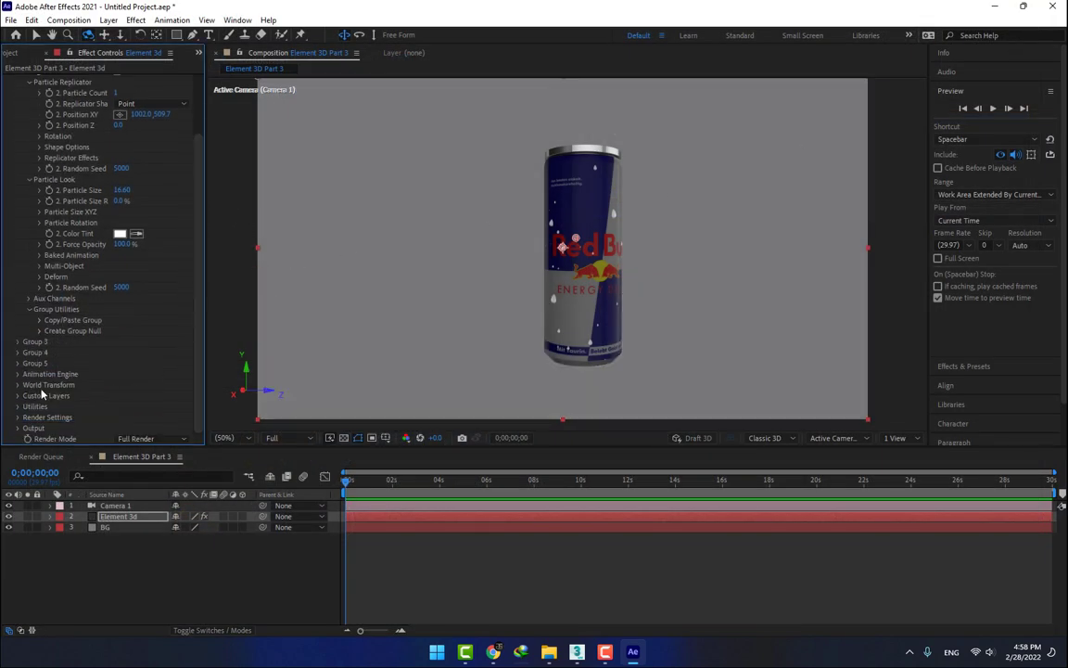
{"action": "left_click", "coordinate": [17, 417]}
{"action": "scroll", "coordinate": [16, 382], "scroll_direction": "down", "scroll_amount": 5}
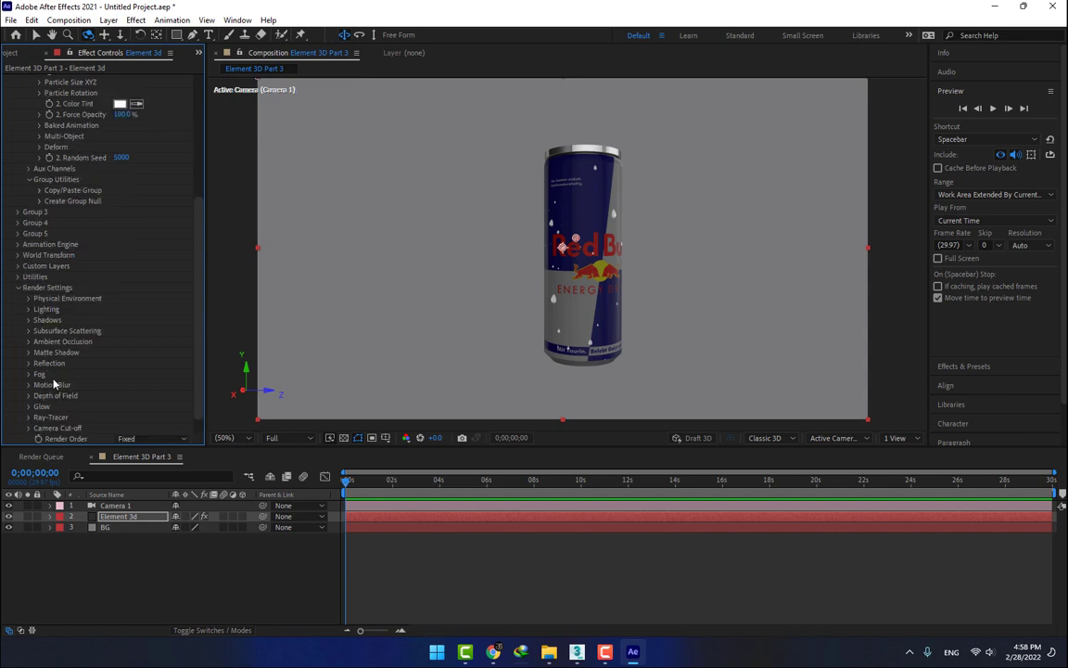
{"action": "left_click", "coordinate": [29, 342]}
{"action": "scroll", "coordinate": [29, 347], "scroll_direction": "down", "scroll_amount": 3}
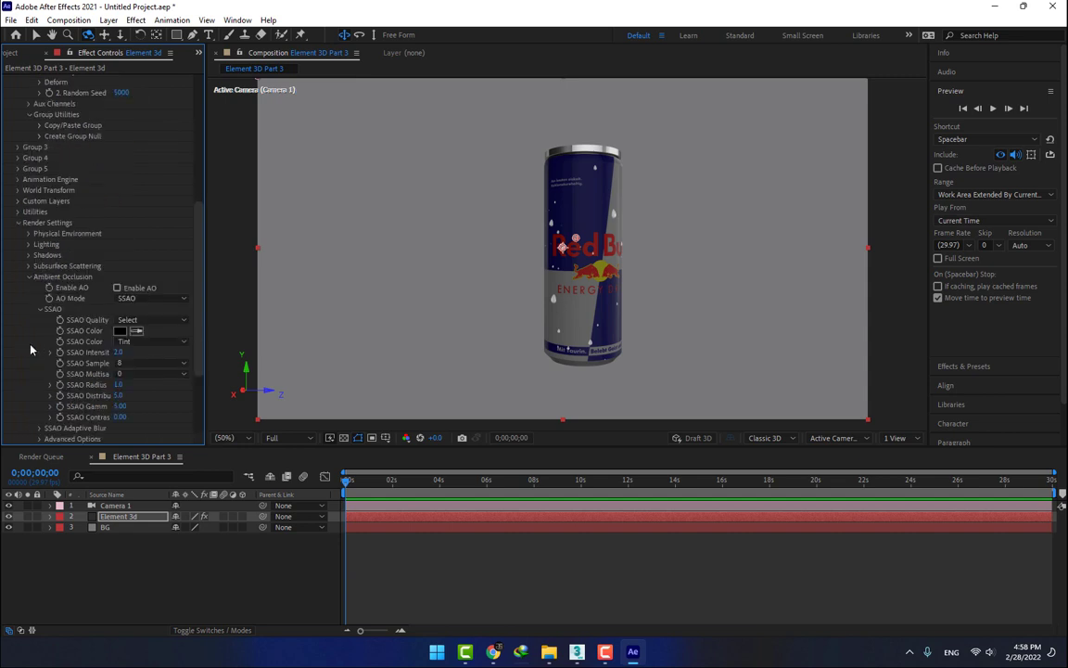
{"action": "left_click", "coordinate": [117, 288]}
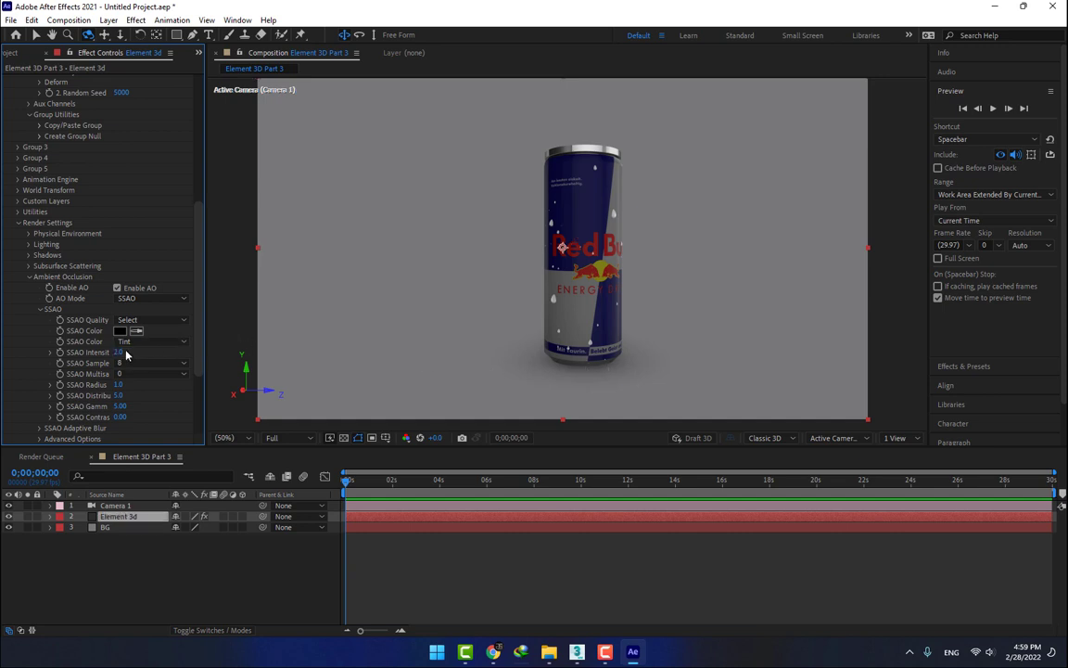
Set the SSAO intensity to 5.6 and the SSAO samples to 256 (Slow).
{"action": "left_click_drag", "start_coordinate": [119, 354], "coordinate": [135, 353]}
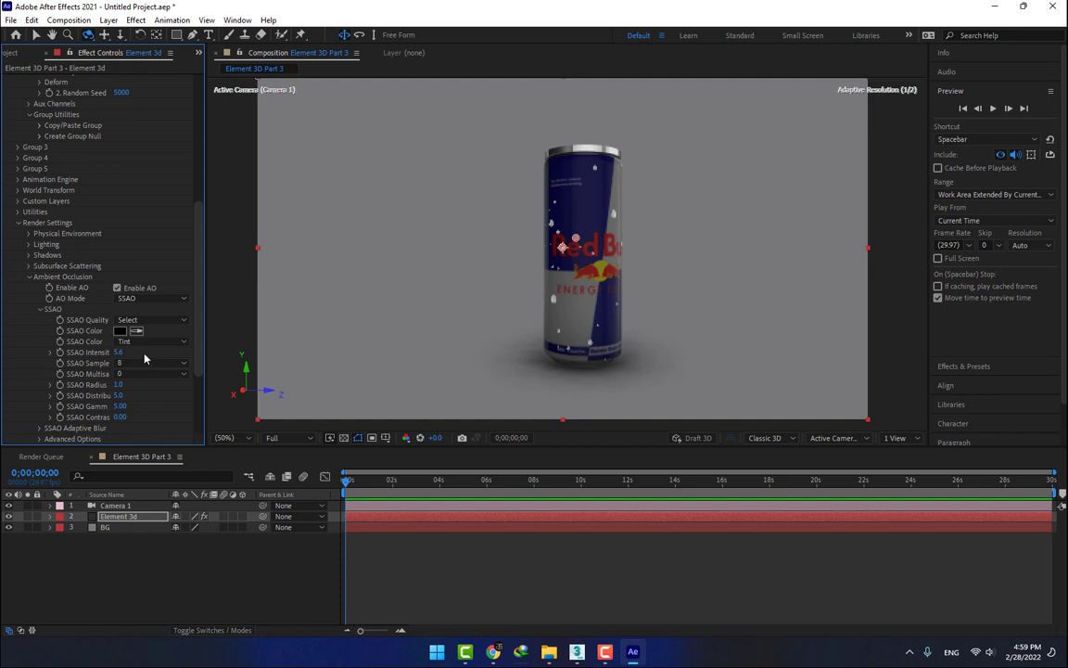
{"action": "left_click", "coordinate": [141, 364]}
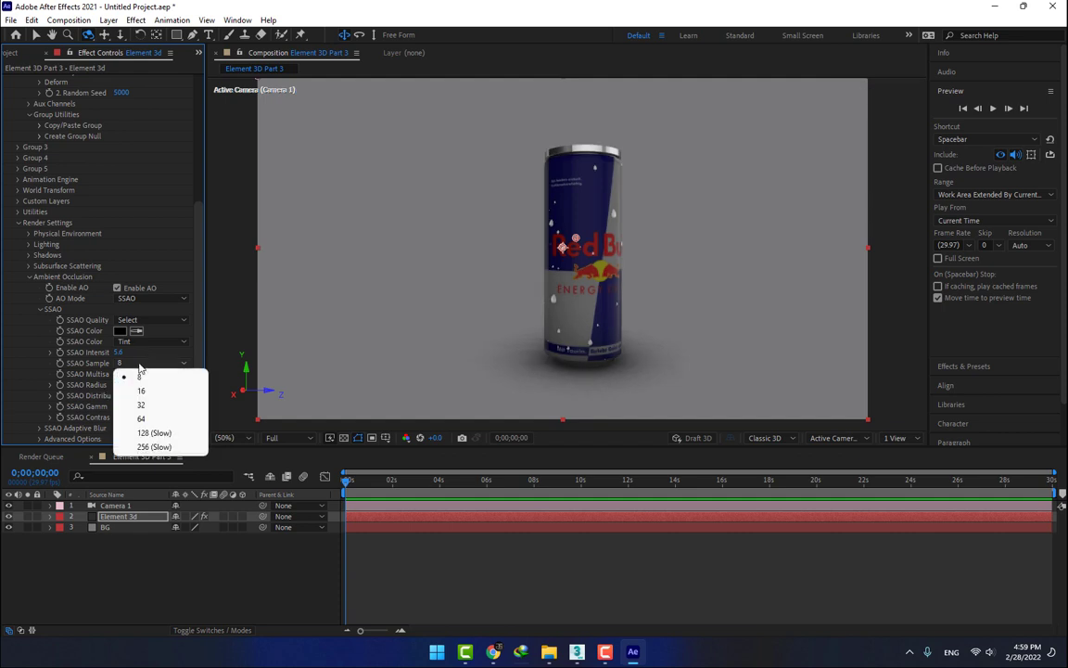
{"action": "left_click", "coordinate": [141, 418]}
{"action": "left_click", "coordinate": [142, 366]}
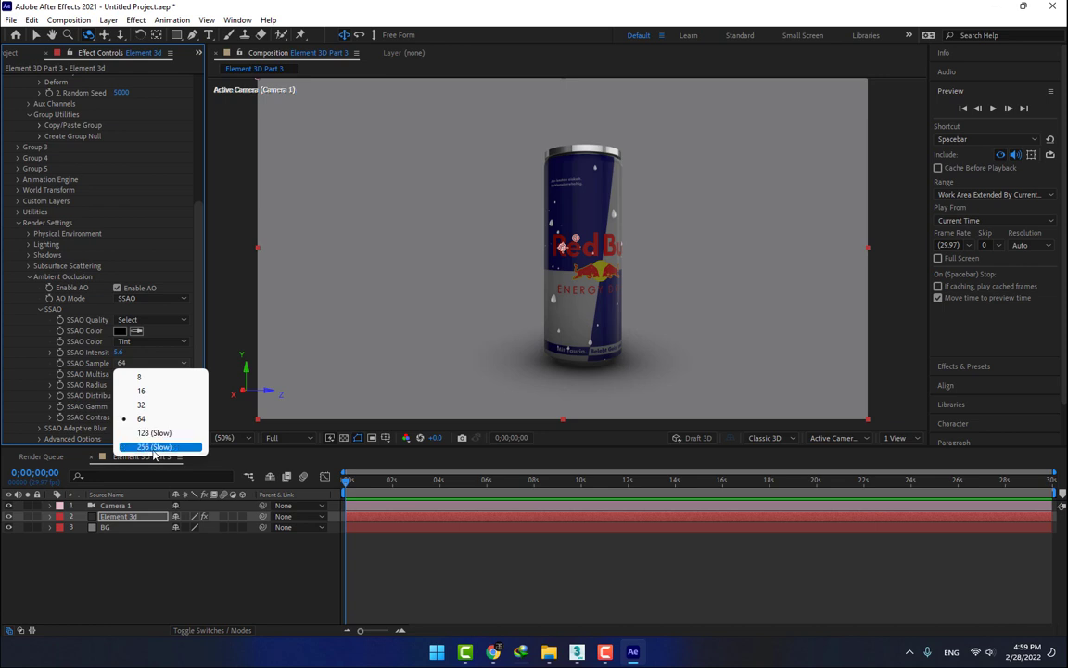
{"action": "left_click", "coordinate": [153, 446]}
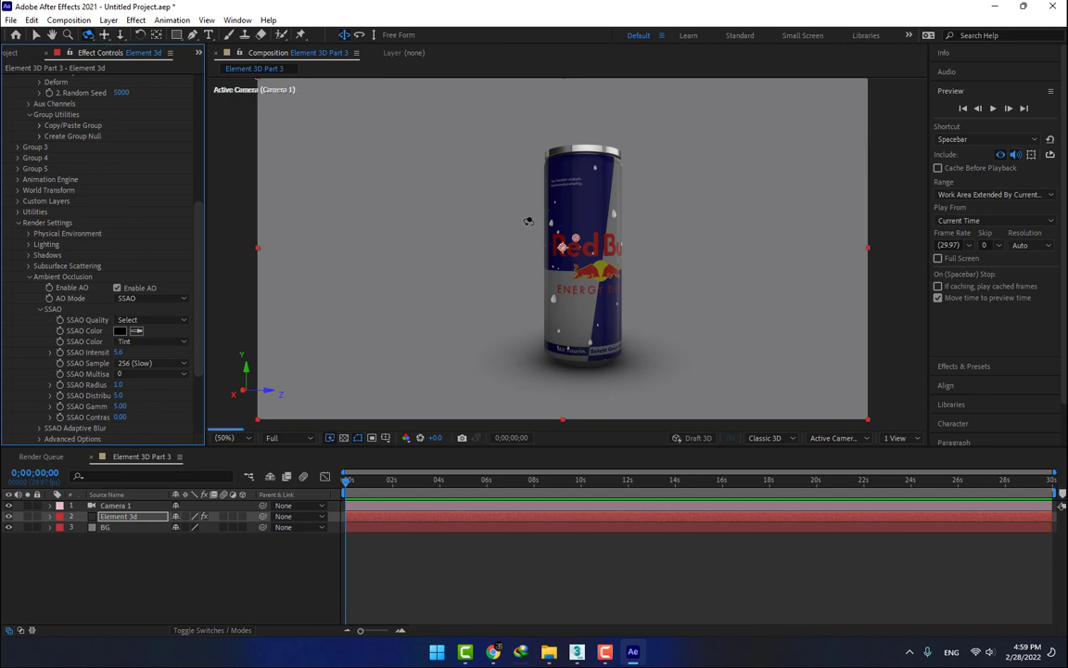
Orbit the camera slightly and dolly it in so the can fills most of the frame's height.
{"action": "left_click_drag", "start_coordinate": [528, 221], "coordinate": [518, 214]}
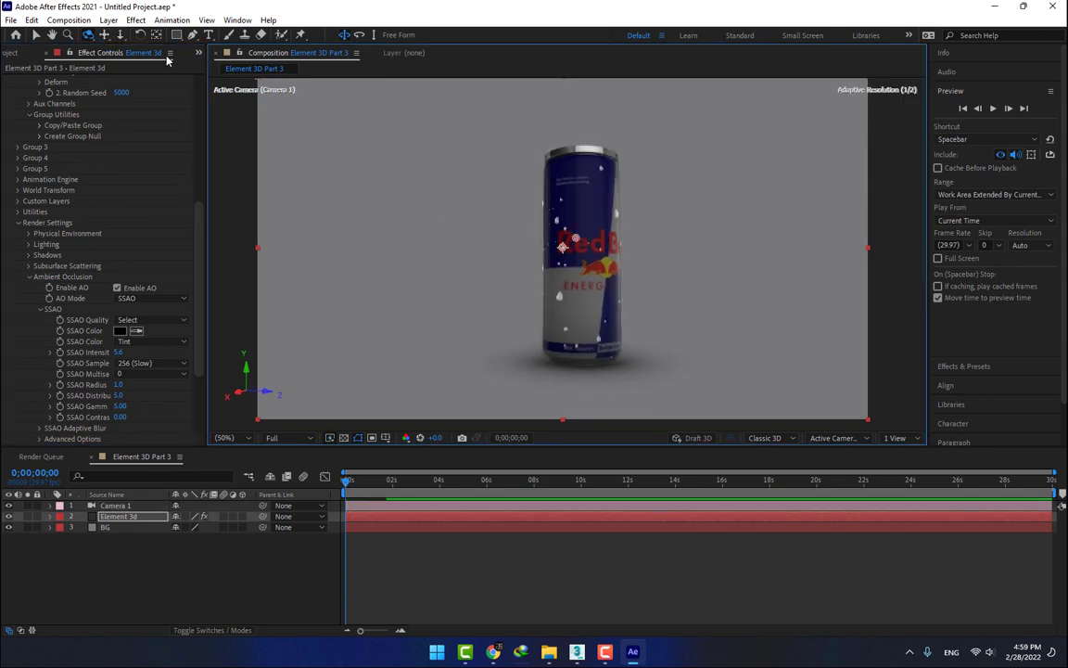
{"action": "left_click", "coordinate": [120, 36]}
{"action": "left_click_drag", "start_coordinate": [613, 205], "coordinate": [561, 163]}
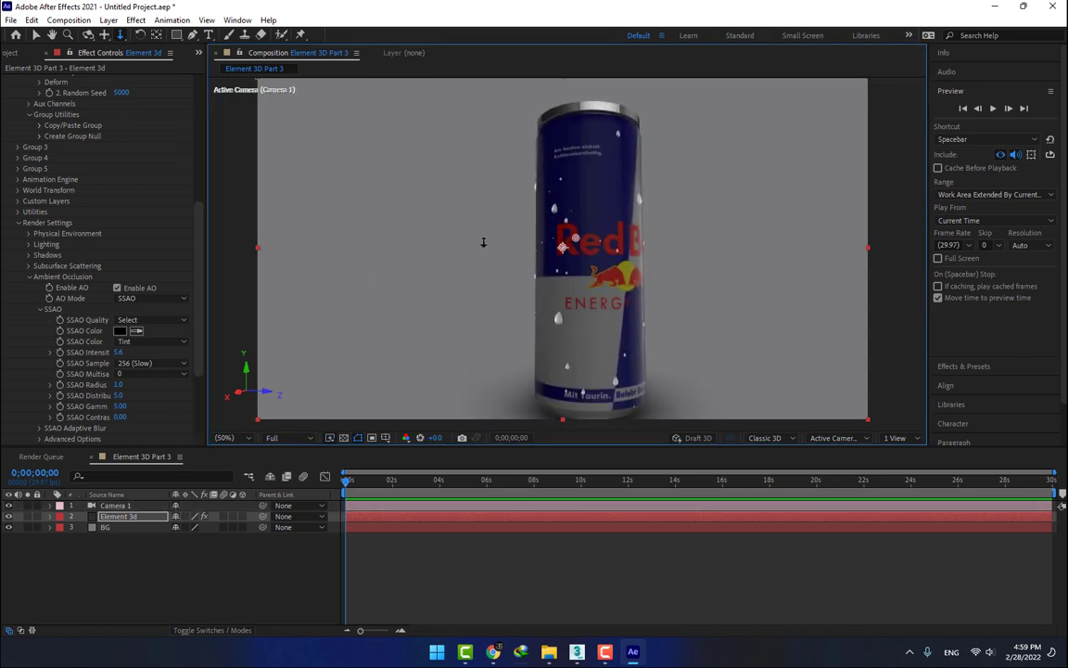
Add the Cinema lighting preset in the Element effect's lighting render settings.
{"action": "scroll", "coordinate": [177, 196], "scroll_direction": "down", "scroll_amount": 3}
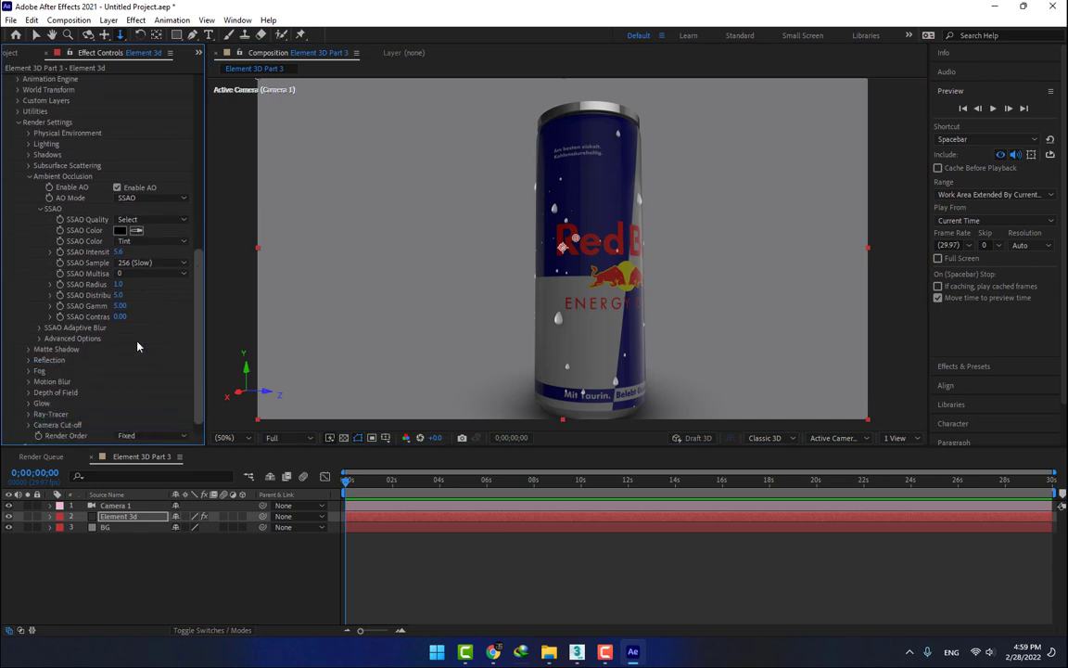
{"action": "left_click", "coordinate": [29, 143]}
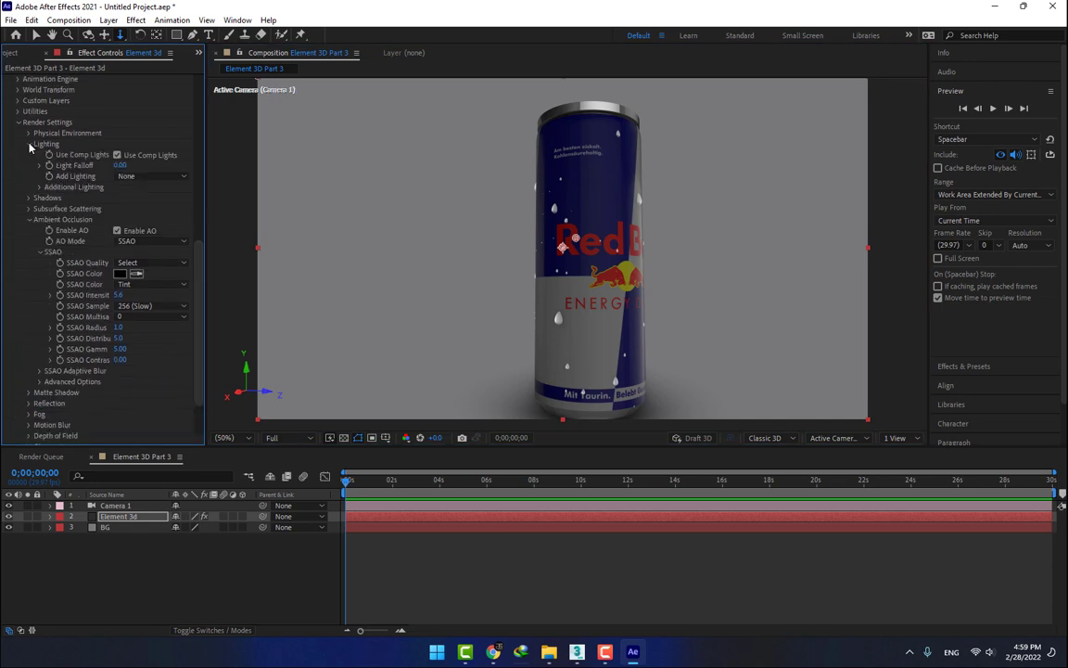
{"action": "left_click", "coordinate": [134, 175]}
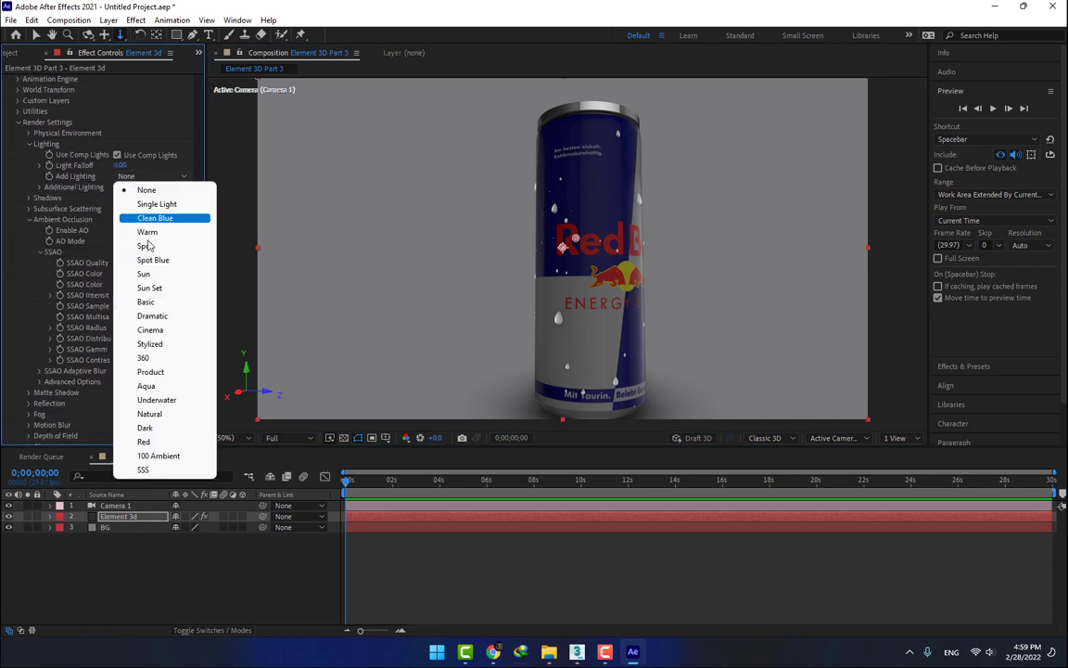
{"action": "left_click", "coordinate": [147, 332]}
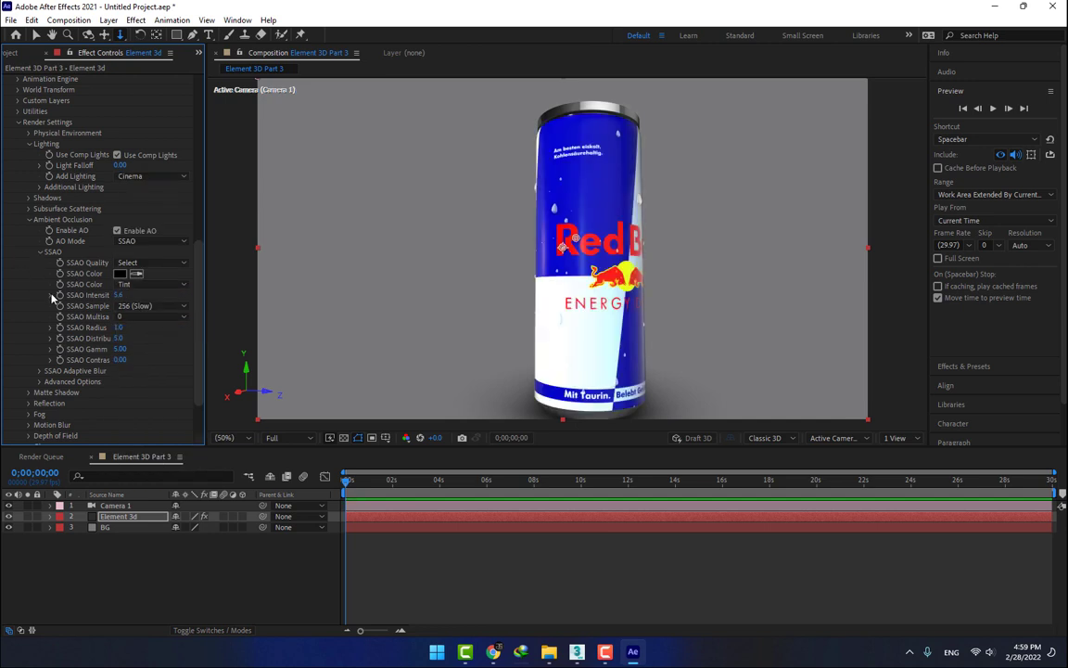
Try a different rotation for the additional Cinema lighting and undo the last change.
{"action": "left_click", "coordinate": [39, 188]}
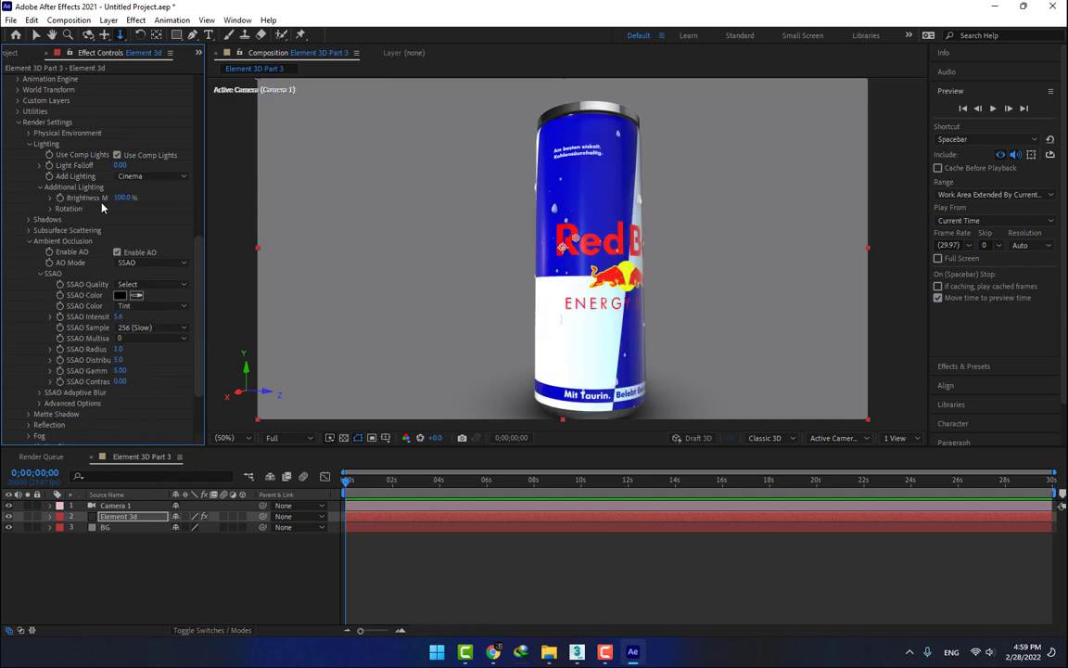
{"action": "left_click", "coordinate": [51, 210]}
{"action": "left_click_drag", "start_coordinate": [135, 222], "coordinate": [208, 80]}
{"action": "key", "text": "ctrl+z"}
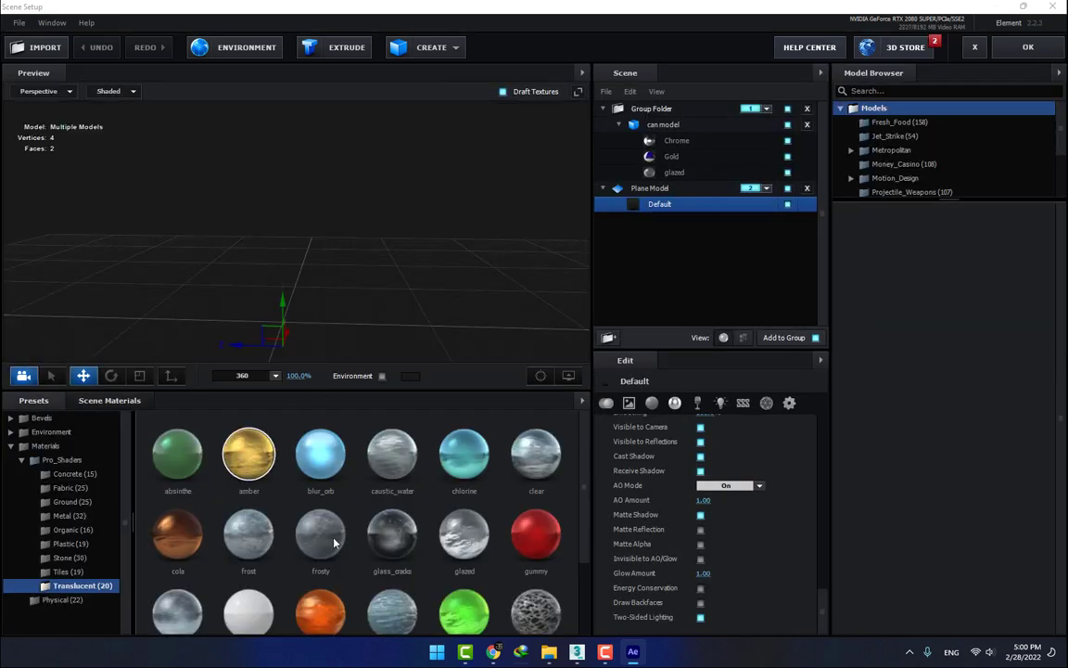
Try the orange_soda and cola translucent materials on the can model's water droplets in place of glazed.
{"action": "scroll", "coordinate": [320, 464], "scroll_direction": "down", "scroll_amount": 1}
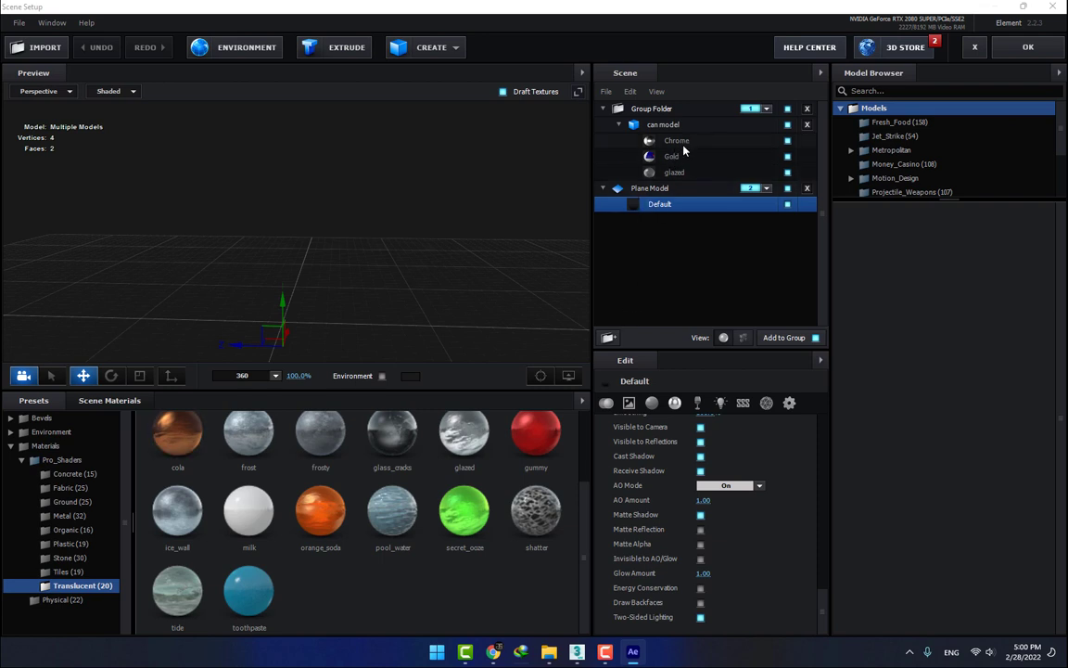
{"action": "left_click", "coordinate": [686, 173]}
{"action": "left_click_drag", "start_coordinate": [320, 512], "coordinate": [659, 177]}
{"action": "left_click_drag", "start_coordinate": [418, 248], "coordinate": [295, 243]}
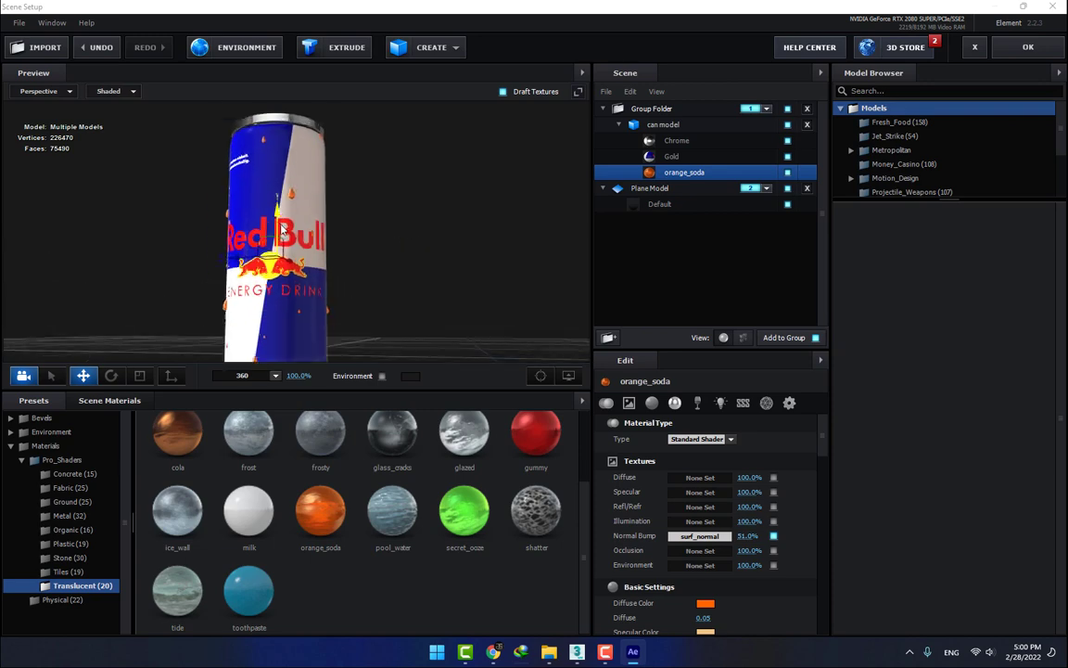
{"action": "scroll", "coordinate": [290, 241], "scroll_direction": "up", "scroll_amount": 4}
{"action": "left_click_drag", "start_coordinate": [195, 440], "coordinate": [670, 173]}
{"action": "left_click_drag", "start_coordinate": [584, 236], "coordinate": [527, 254]}
Apply the amber translucent material to the can model's water droplets.
{"action": "scroll", "coordinate": [413, 510], "scroll_direction": "up", "scroll_amount": 5}
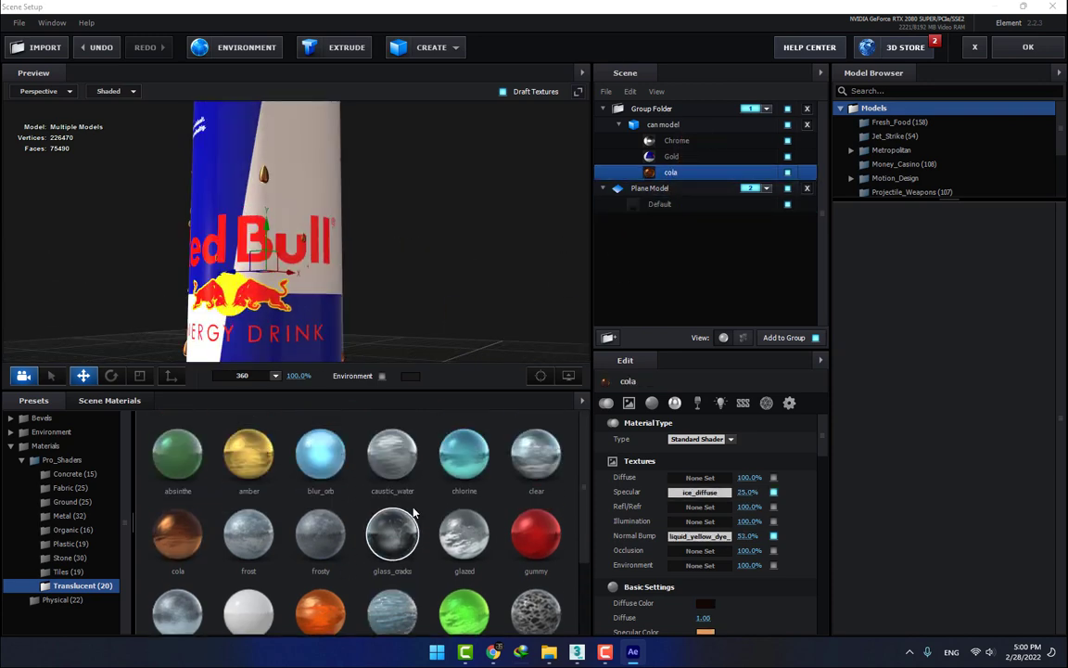
{"action": "left_click_drag", "start_coordinate": [264, 459], "coordinate": [688, 171]}
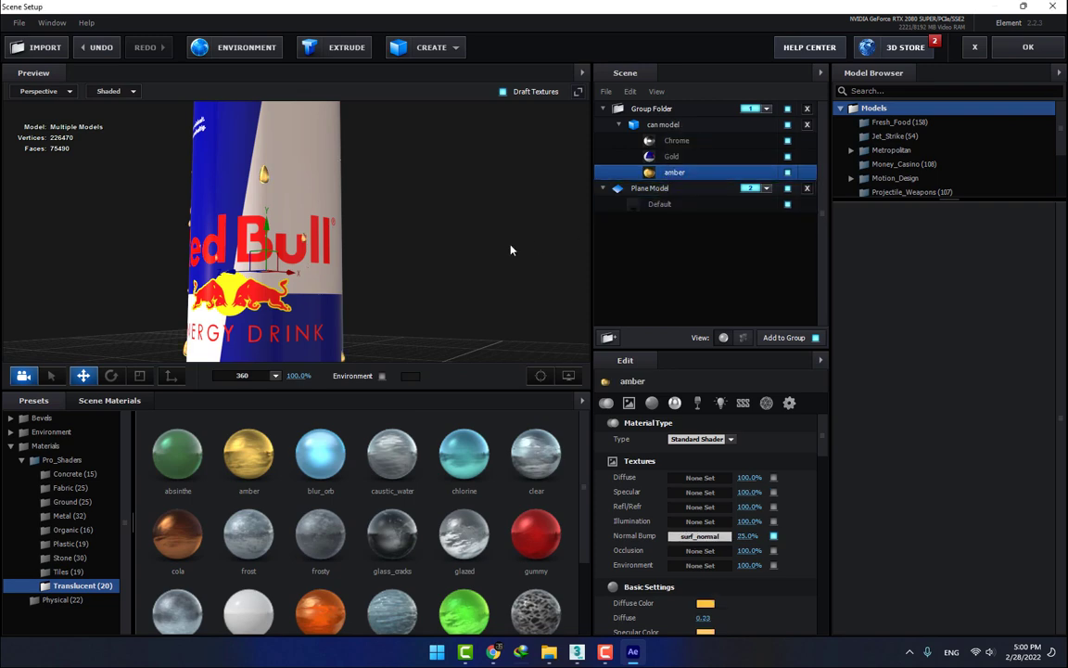
Replace the scene's environment texture with Basic_2K_14 from the Basic_2K folder and pull the composition camera back from the can.
{"action": "left_click_drag", "start_coordinate": [511, 245], "coordinate": [515, 233]}
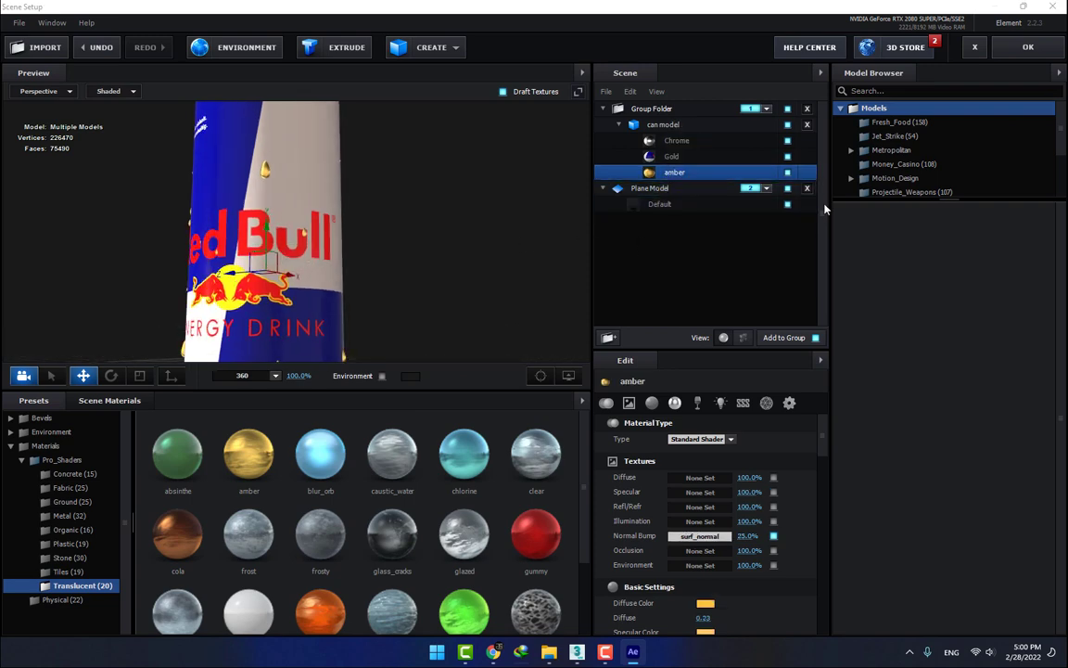
{"action": "left_click", "coordinate": [1022, 47]}
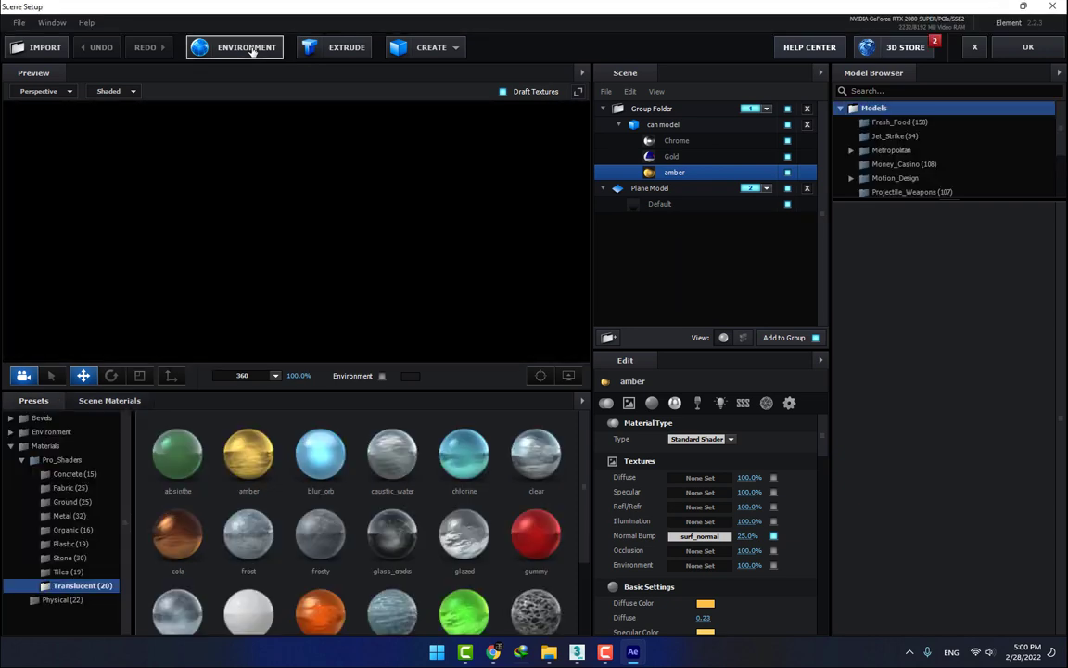
{"action": "left_click", "coordinate": [251, 50]}
{"action": "left_click", "coordinate": [609, 242]}
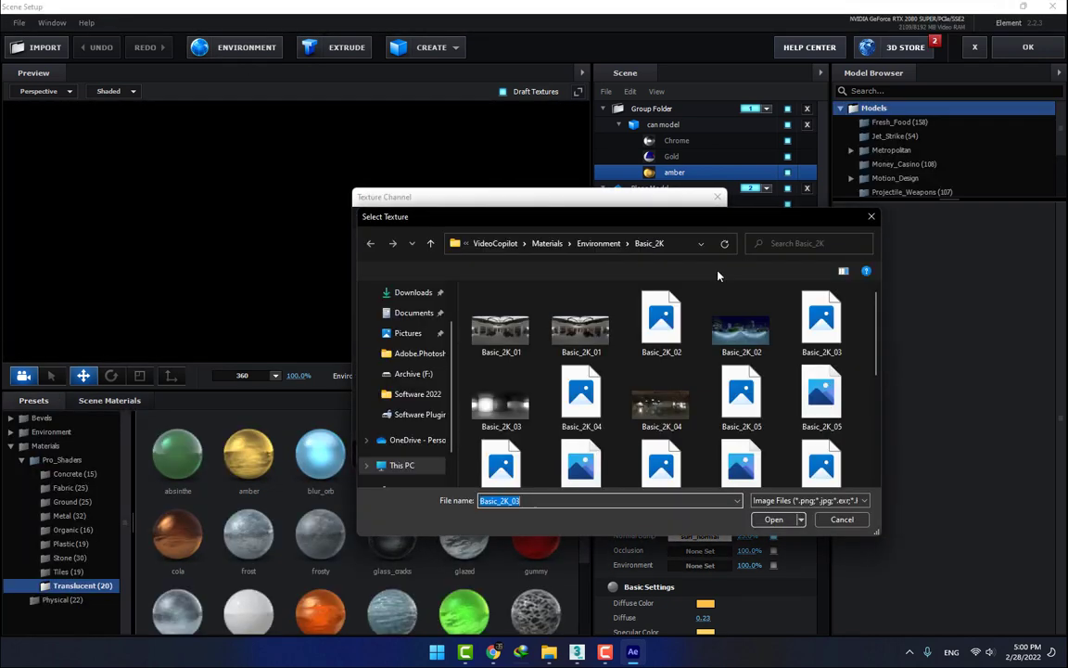
{"action": "scroll", "coordinate": [719, 315], "scroll_direction": "down", "scroll_amount": 3}
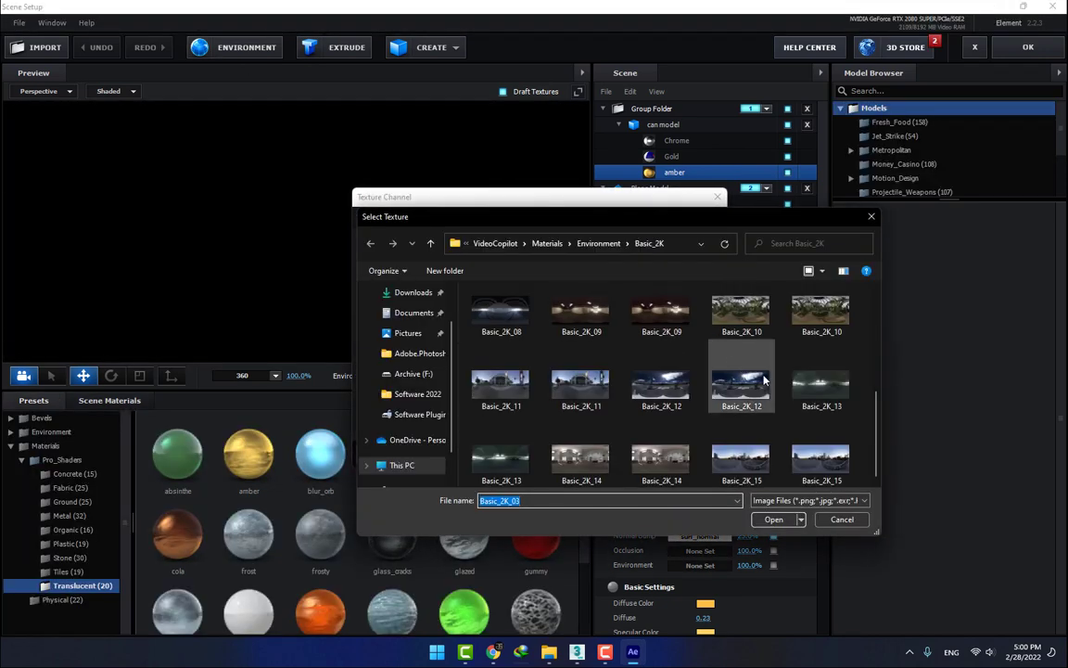
{"action": "scroll", "coordinate": [702, 422], "scroll_direction": "up", "scroll_amount": 1}
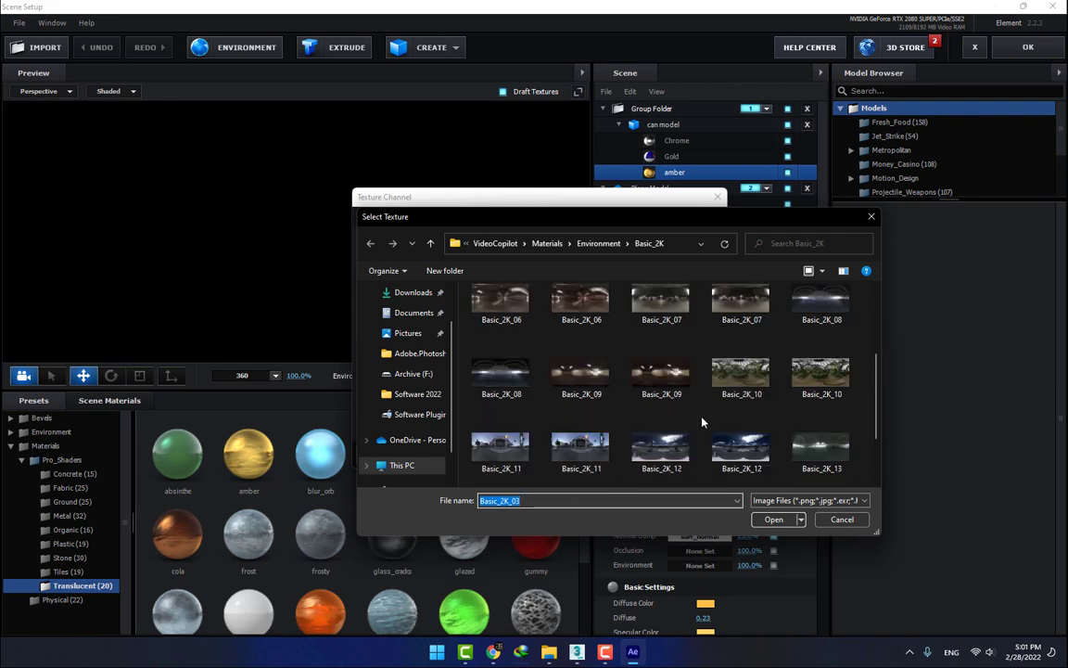
{"action": "scroll", "coordinate": [640, 413], "scroll_direction": "down", "scroll_amount": 1}
{"action": "left_click", "coordinate": [651, 467]}
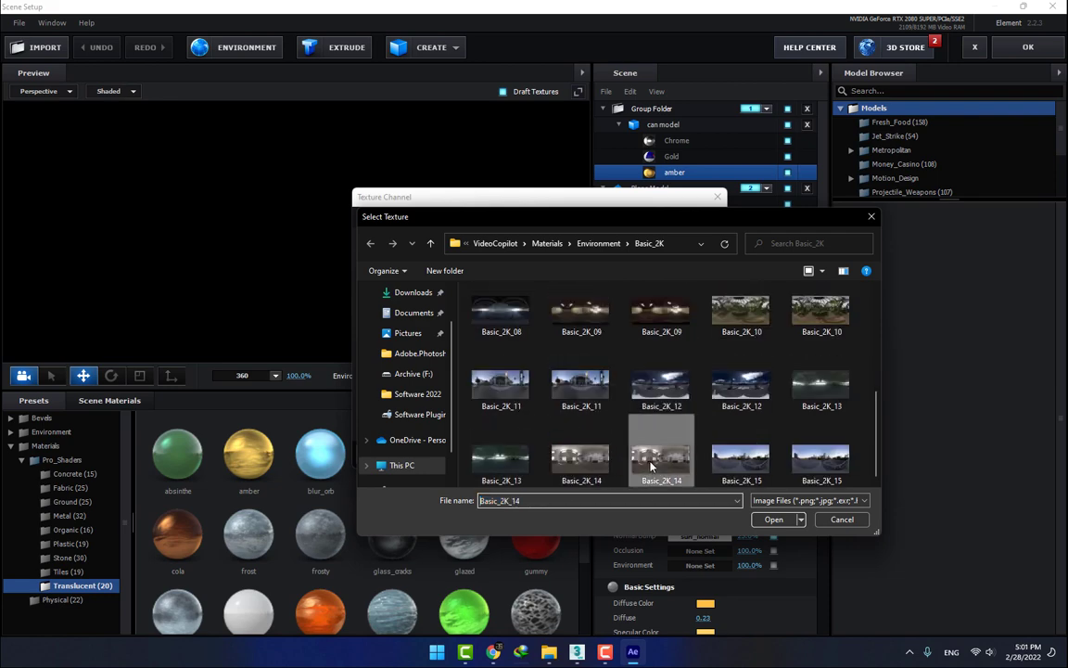
{"action": "double_click", "coordinate": [651, 466]}
{"action": "left_click", "coordinate": [686, 455]}
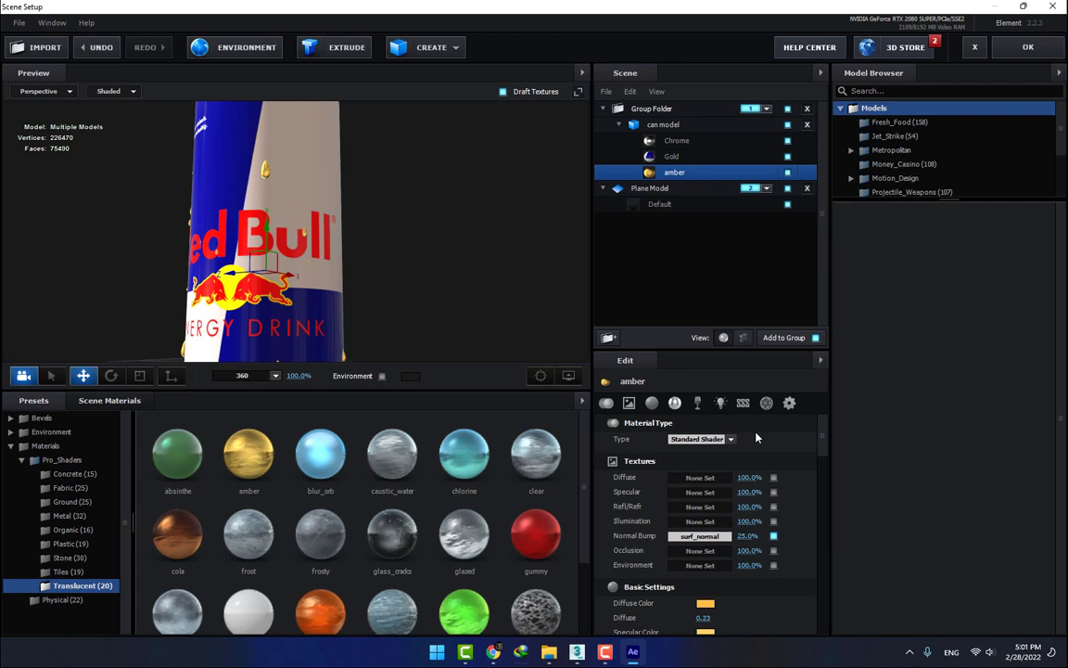
{"action": "left_click", "coordinate": [1027, 47]}
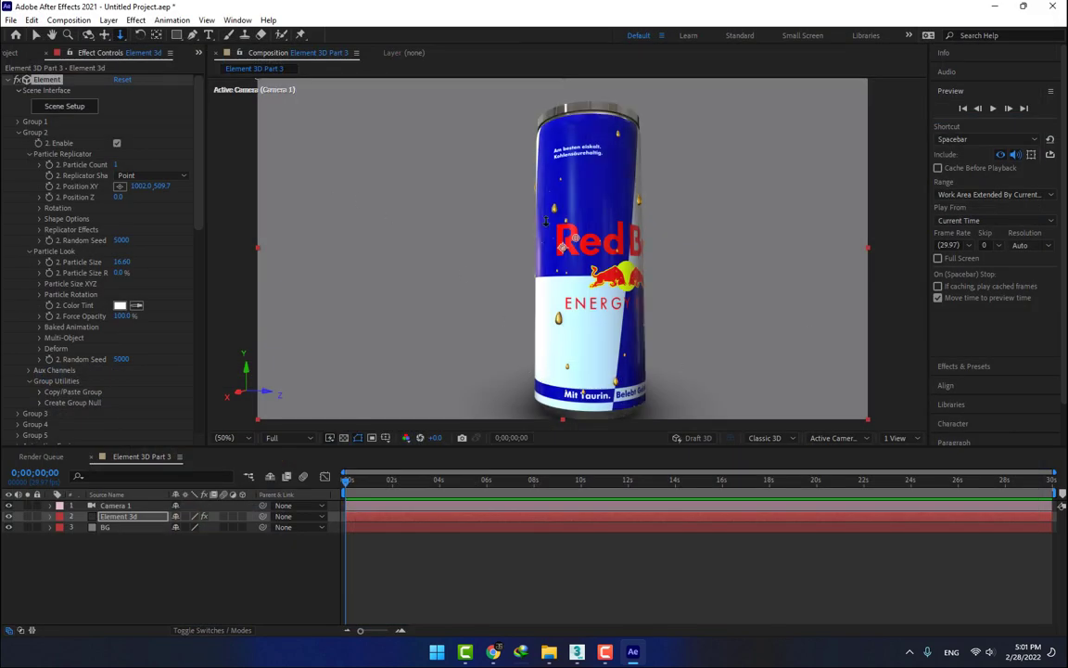
{"action": "left_click_drag", "start_coordinate": [549, 224], "coordinate": [543, 237]}
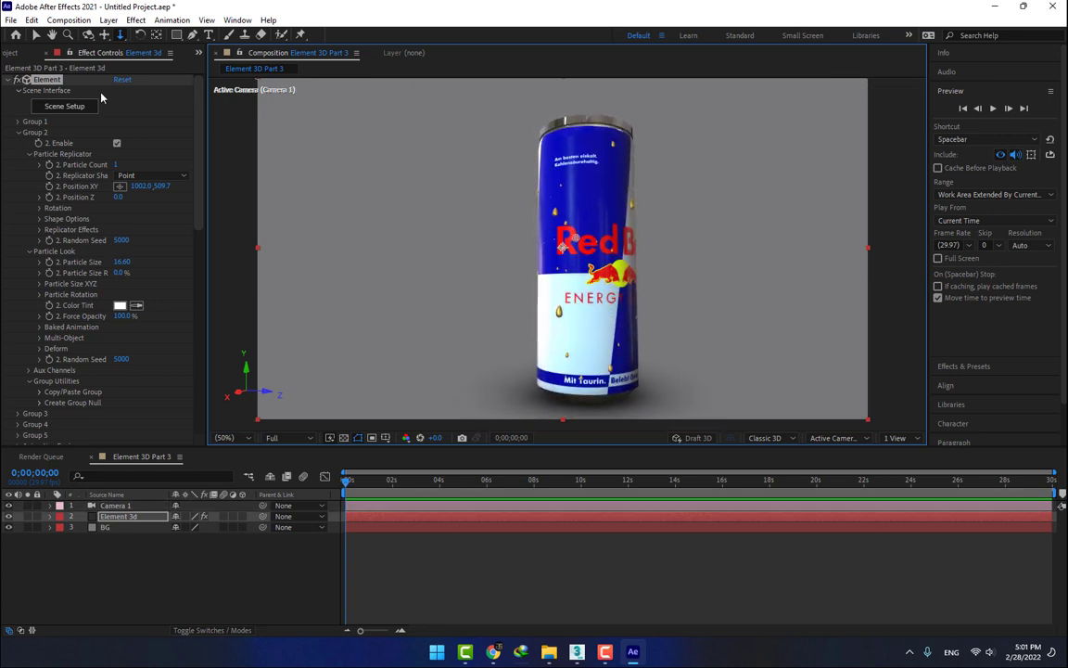
Add the organic_shape_12 liquid model from the Motion_Design Liquids collection to the Element scene.
{"action": "left_click", "coordinate": [59, 108]}
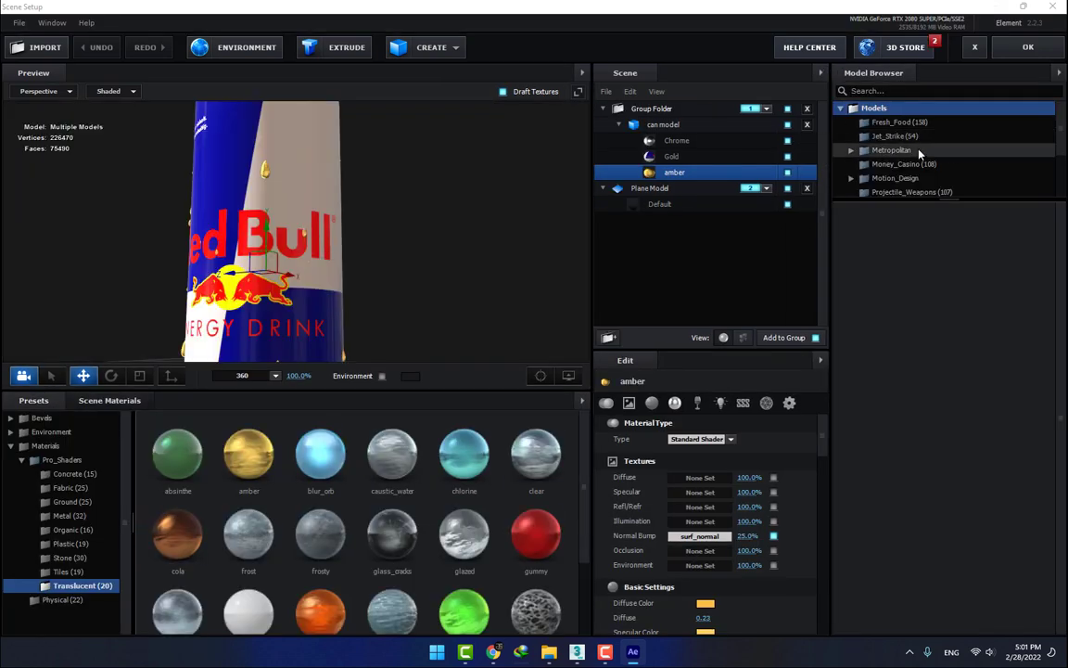
{"action": "scroll", "coordinate": [914, 139], "scroll_direction": "down", "scroll_amount": 3}
{"action": "scroll", "coordinate": [923, 158], "scroll_direction": "up", "scroll_amount": 3}
{"action": "double_click", "coordinate": [887, 179]}
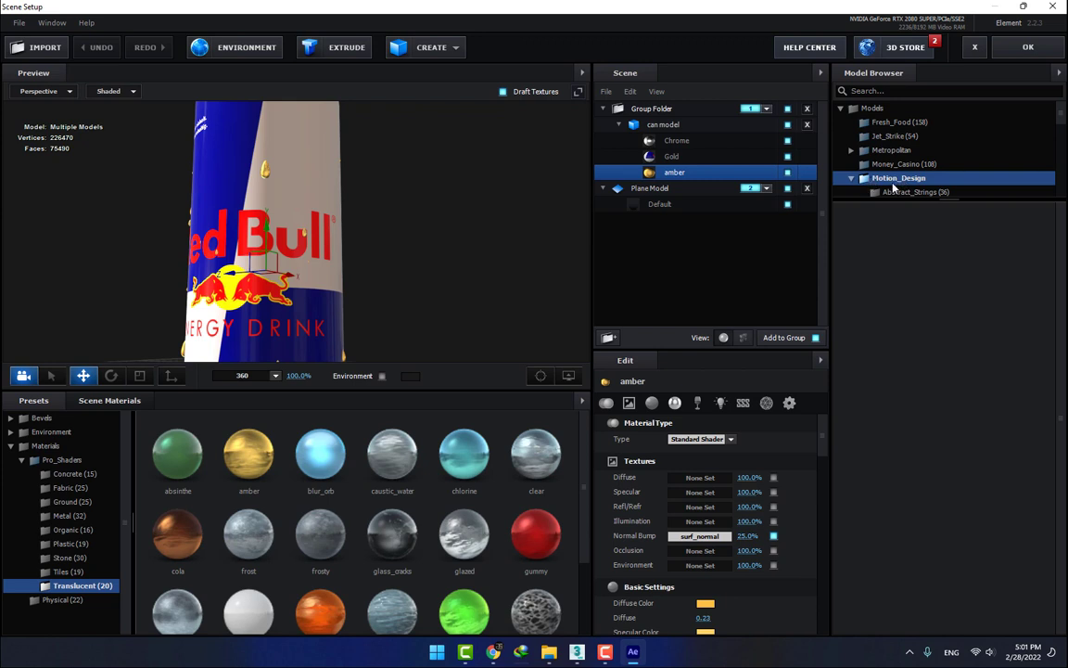
{"action": "left_click_drag", "start_coordinate": [1059, 113], "coordinate": [1049, 160]}
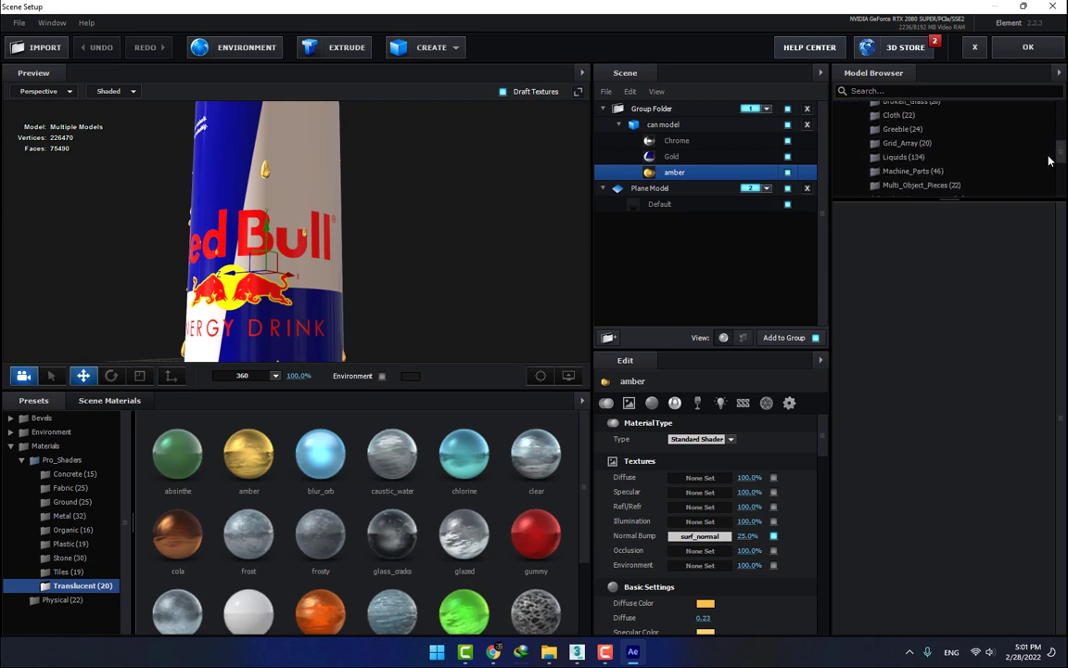
{"action": "left_click", "coordinate": [917, 159]}
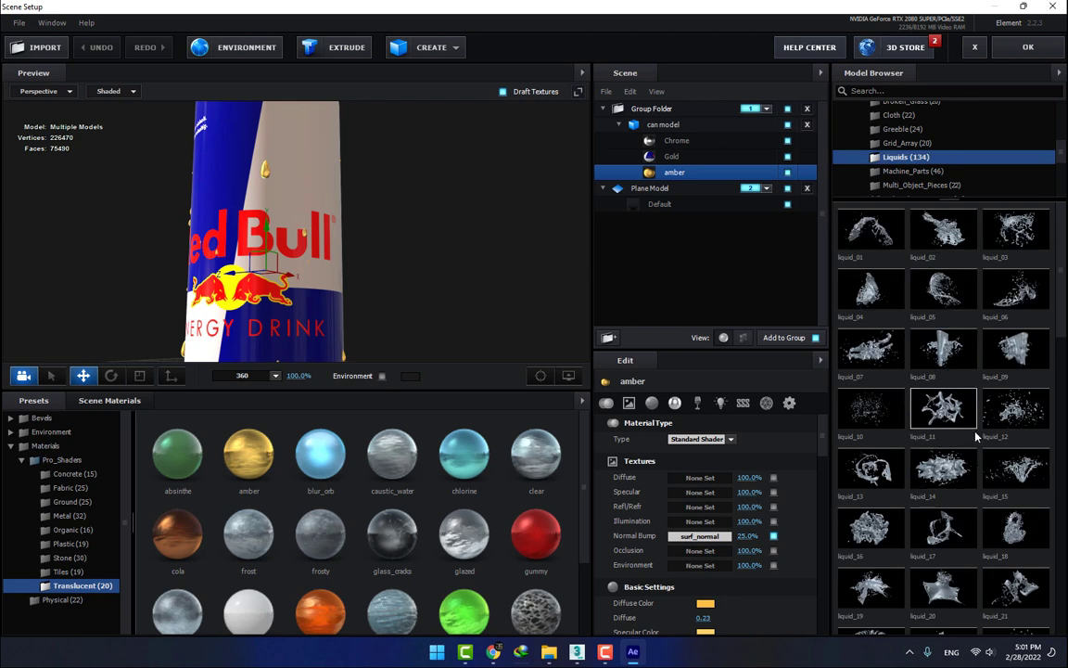
{"action": "scroll", "coordinate": [976, 436], "scroll_direction": "down", "scroll_amount": 4}
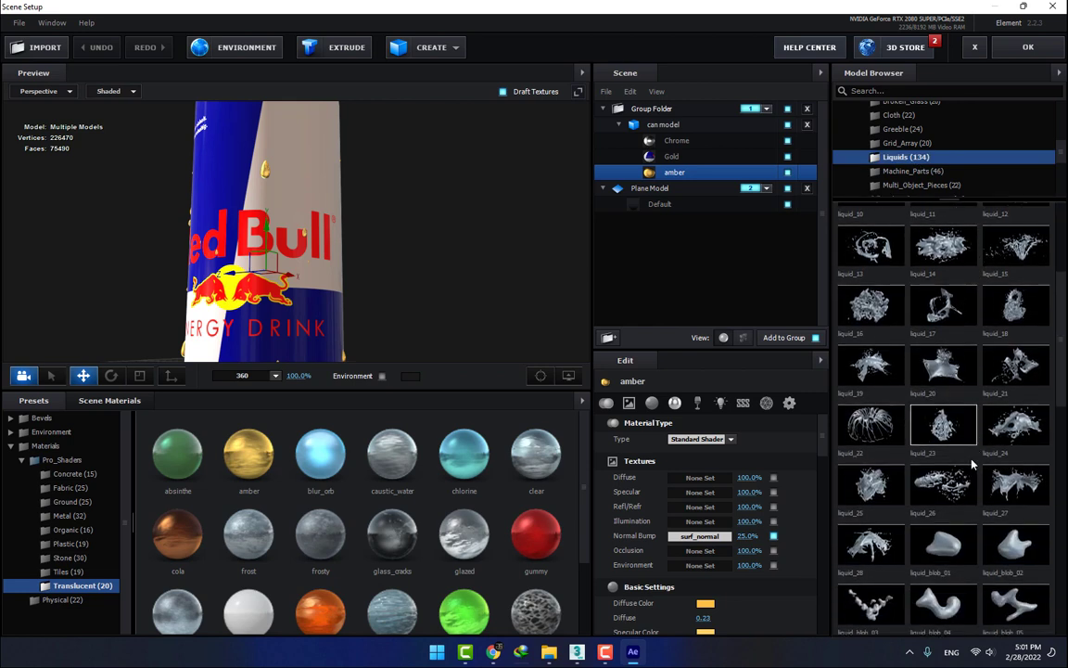
{"action": "scroll", "coordinate": [972, 472], "scroll_direction": "down", "scroll_amount": 4}
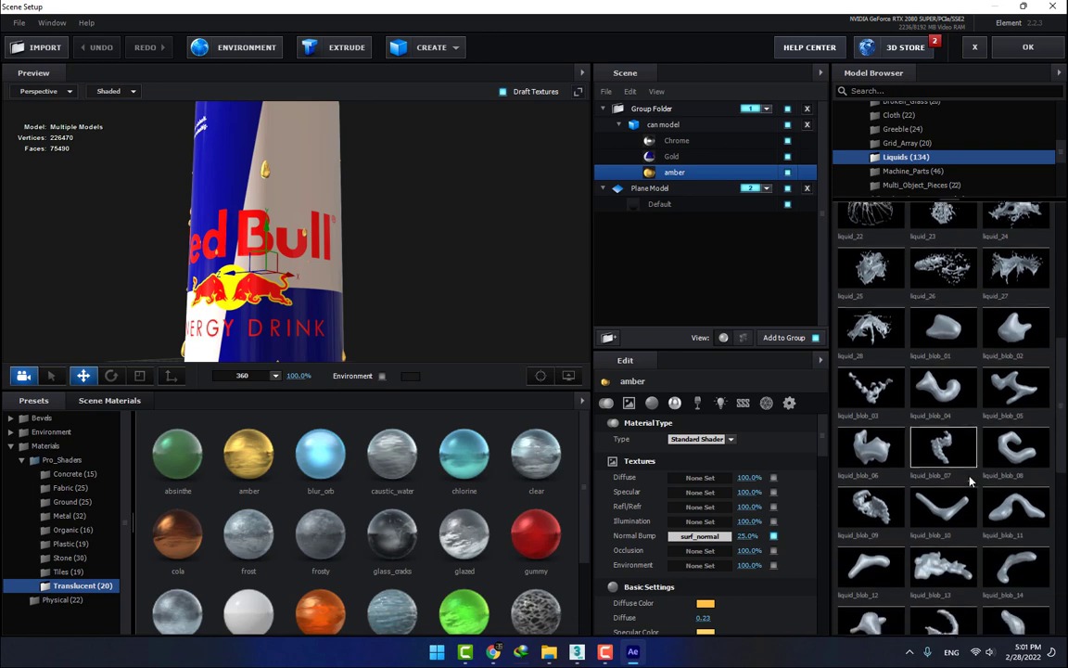
{"action": "scroll", "coordinate": [971, 480], "scroll_direction": "down", "scroll_amount": 8}
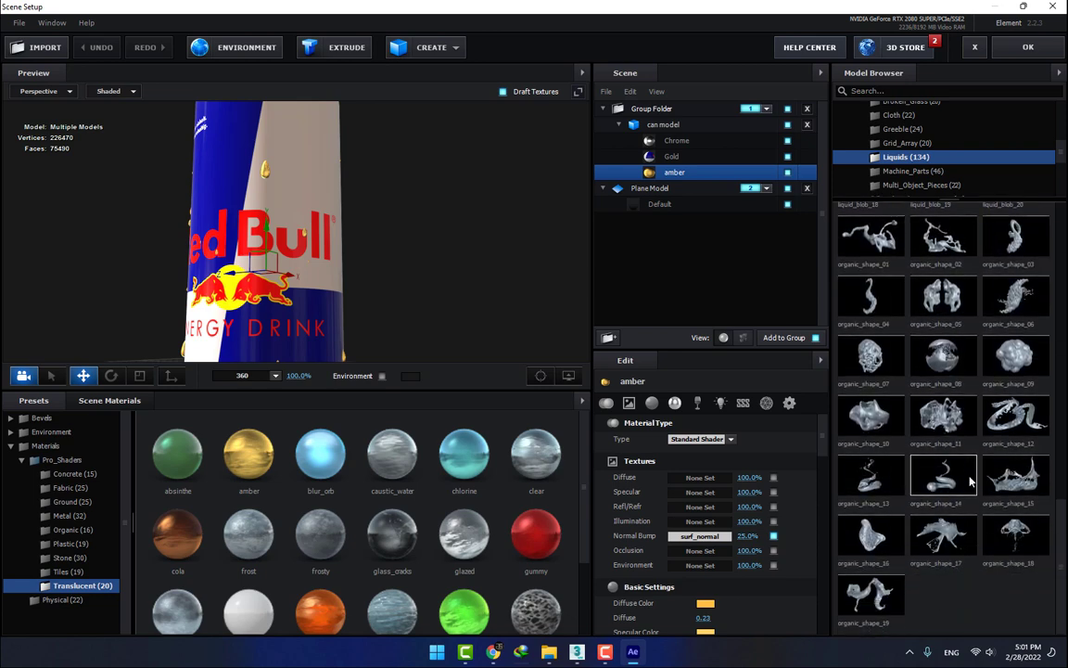
{"action": "double_click", "coordinate": [1015, 414]}
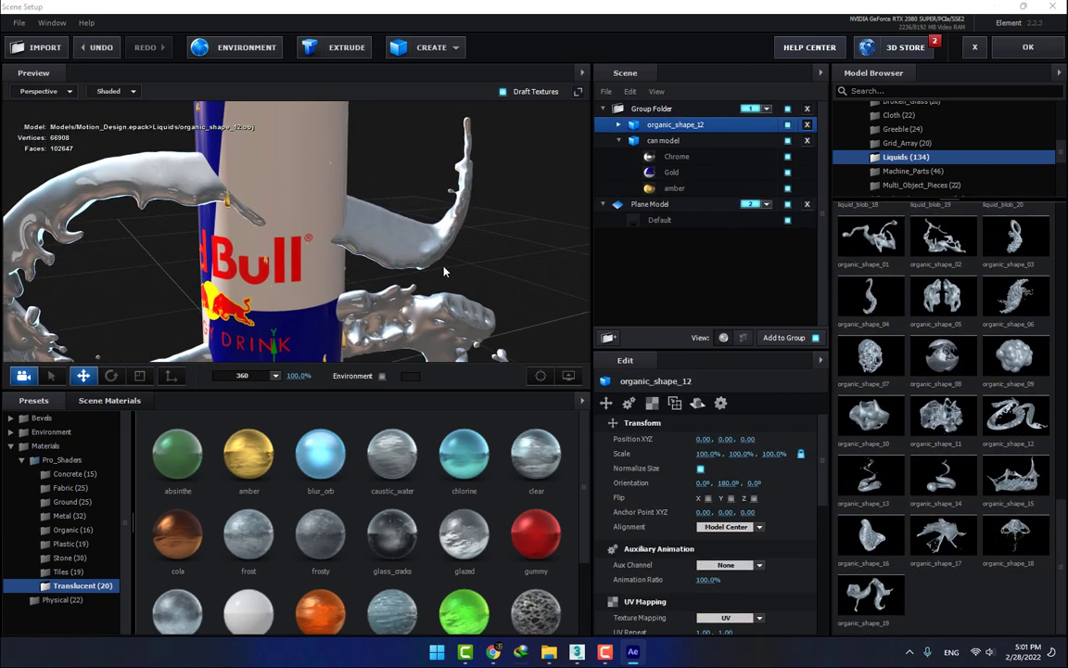
Move organic_shape_12 out of the can's group folder and assign it to group 3.
{"action": "scroll", "coordinate": [436, 277], "scroll_direction": "down", "scroll_amount": 3}
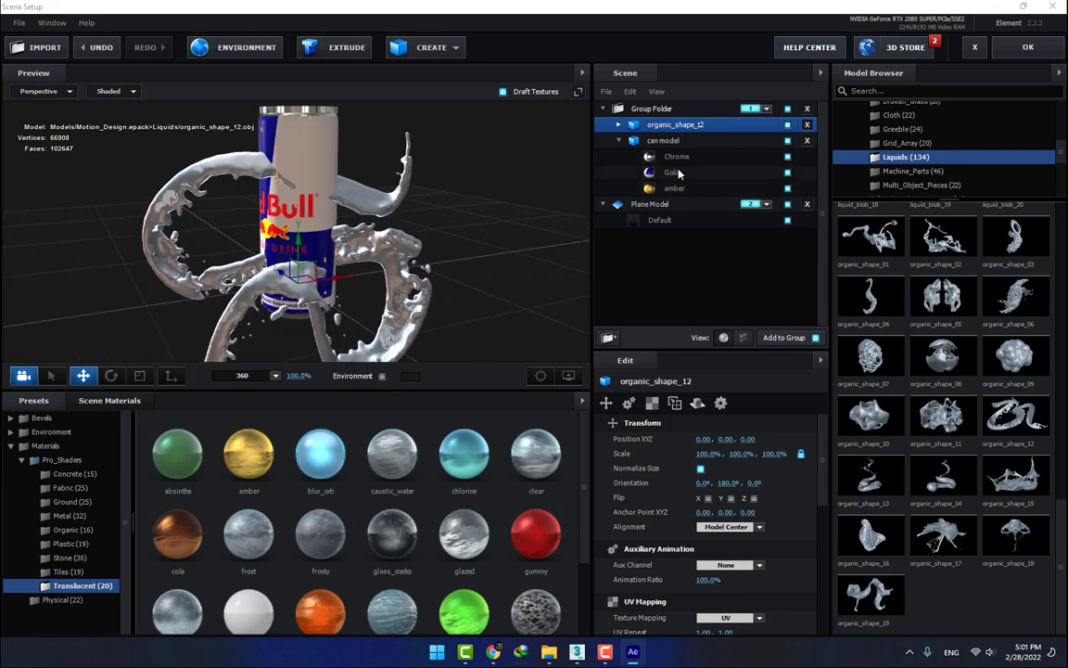
{"action": "left_click_drag", "start_coordinate": [703, 128], "coordinate": [641, 231]}
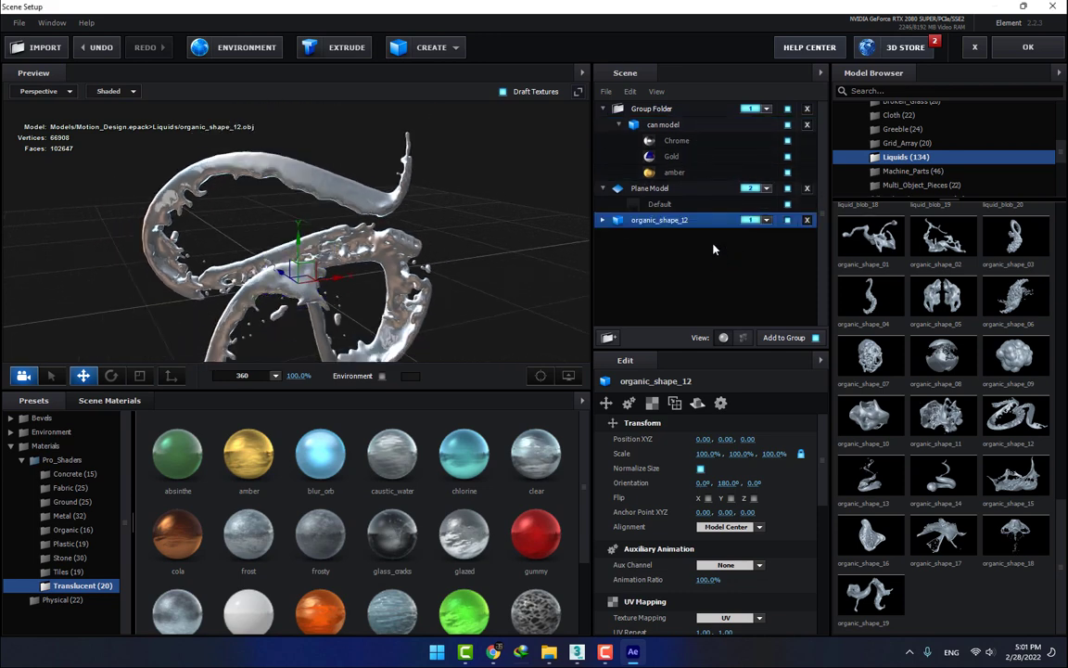
{"action": "left_click", "coordinate": [762, 220]}
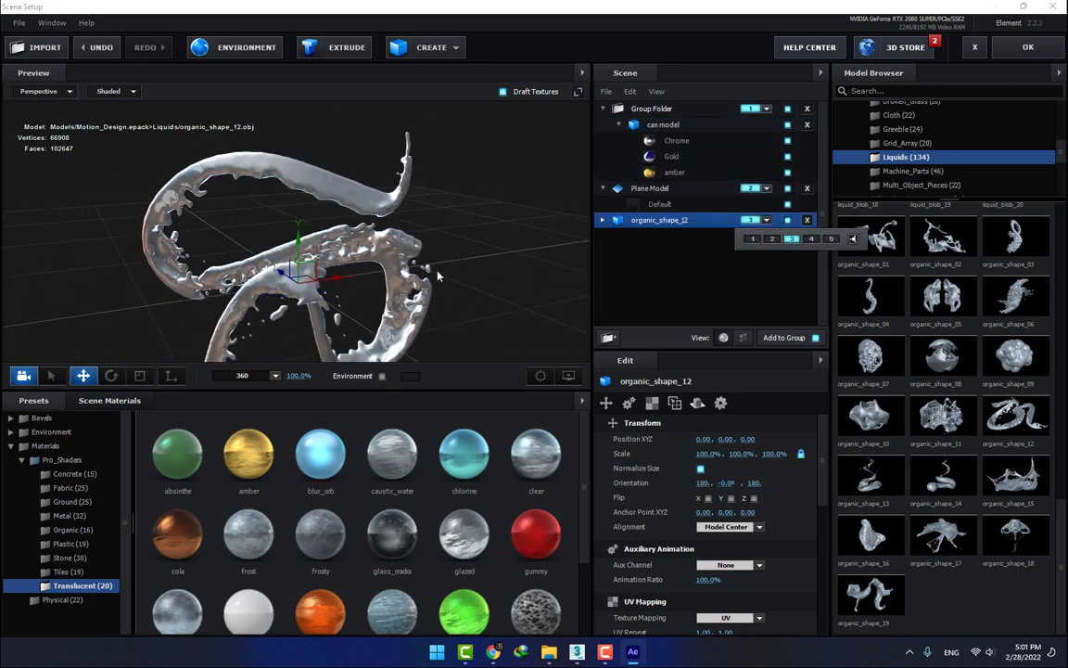
Rotate the organic_shape_12 liquid about its X axis to an orientation of about 120.3°.
{"action": "left_click", "coordinate": [110, 376]}
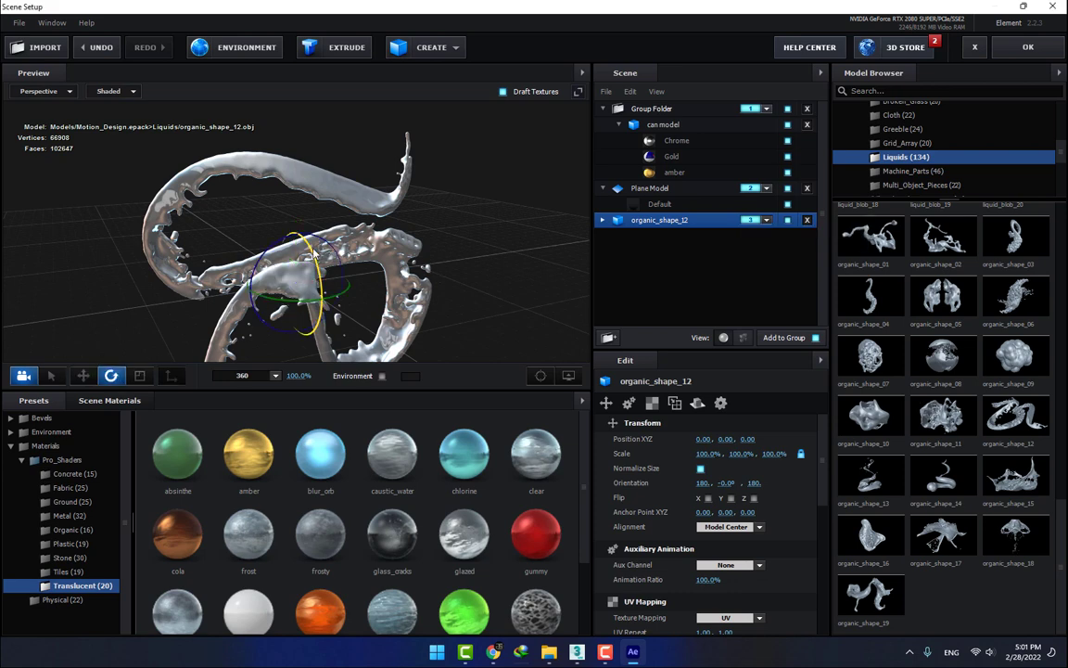
{"action": "left_click_drag", "start_coordinate": [313, 254], "coordinate": [297, 276]}
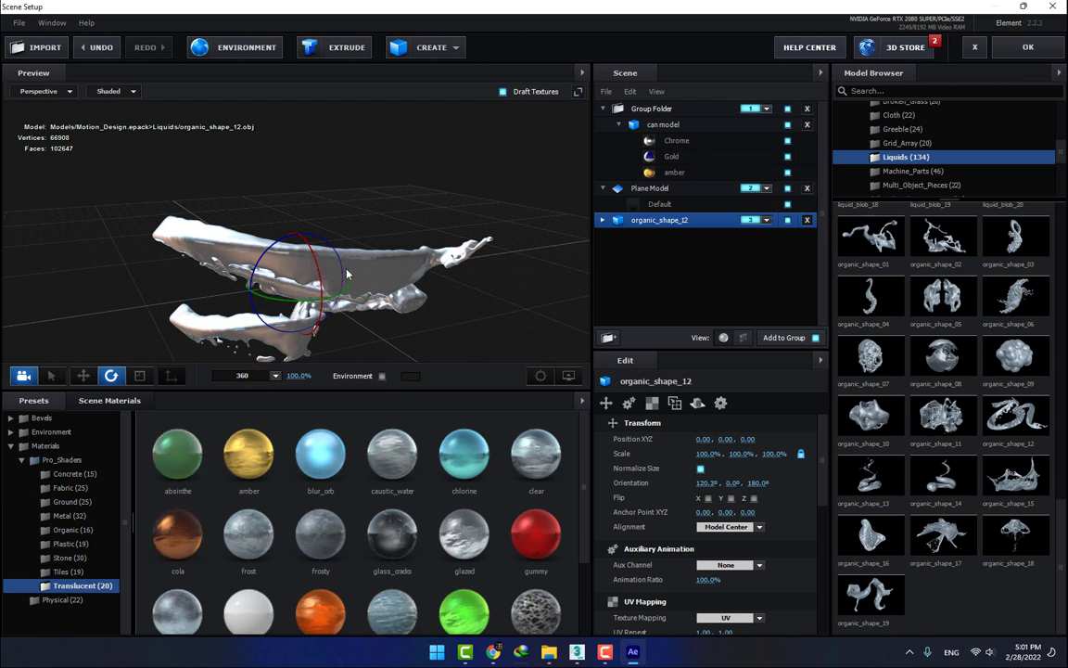
Try the cola, amber and orange_soda translucent materials on the organic_shape_12 liquid.
{"action": "left_click_drag", "start_coordinate": [186, 517], "coordinate": [682, 226]}
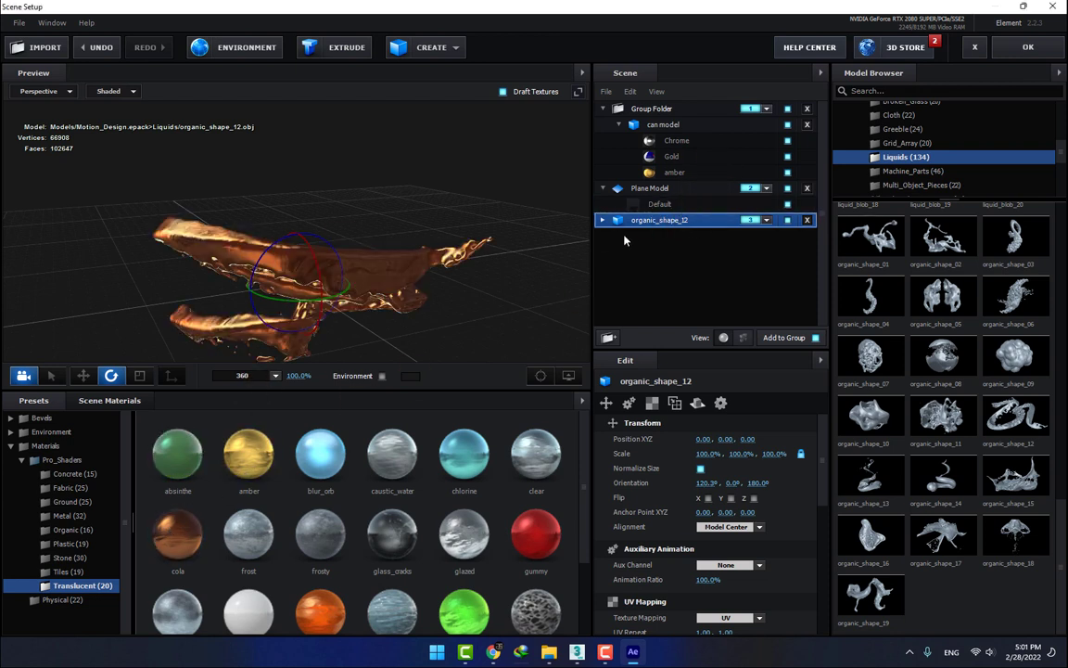
{"action": "left_click_drag", "start_coordinate": [476, 294], "coordinate": [404, 339]}
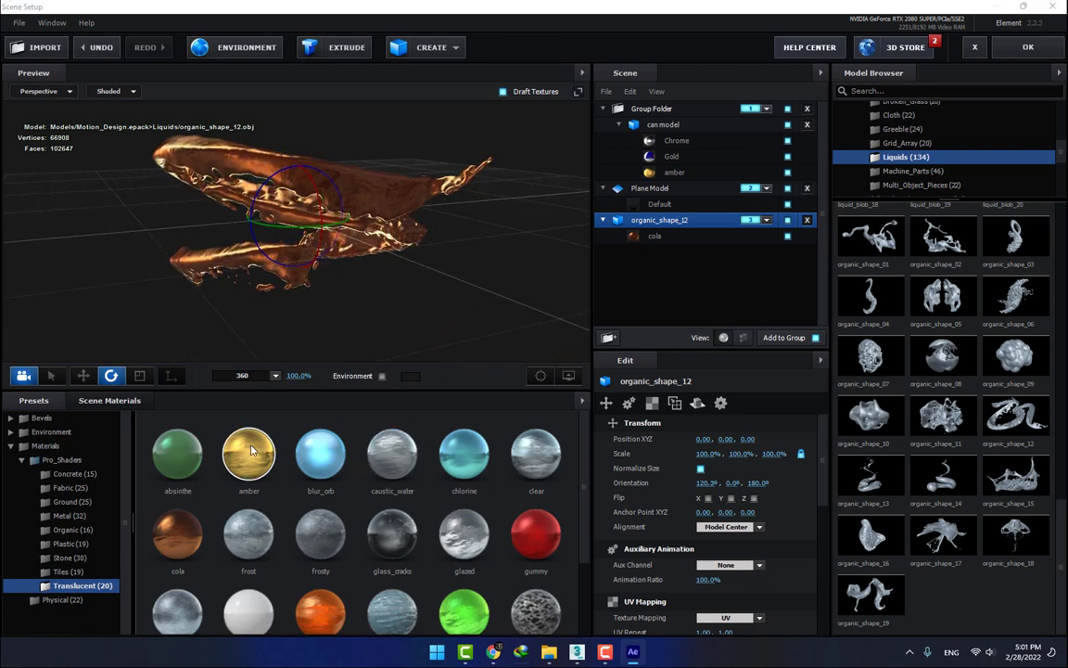
{"action": "left_click_drag", "start_coordinate": [683, 239], "coordinate": [683, 239]}
{"action": "left_click_drag", "start_coordinate": [501, 243], "coordinate": [488, 269]}
{"action": "scroll", "coordinate": [527, 520], "scroll_direction": "down", "scroll_amount": 5}
{"action": "scroll", "coordinate": [518, 487], "scroll_direction": "up", "scroll_amount": 5}
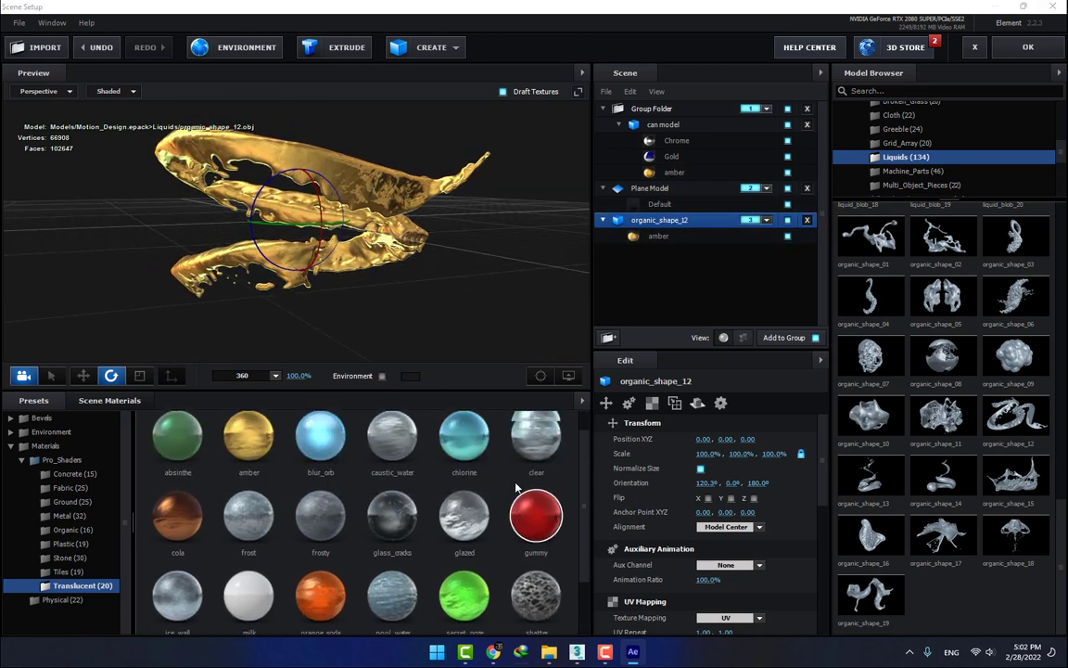
{"action": "scroll", "coordinate": [223, 540], "scroll_direction": "down", "scroll_amount": 2}
{"action": "left_click_drag", "start_coordinate": [320, 524], "coordinate": [683, 240]}
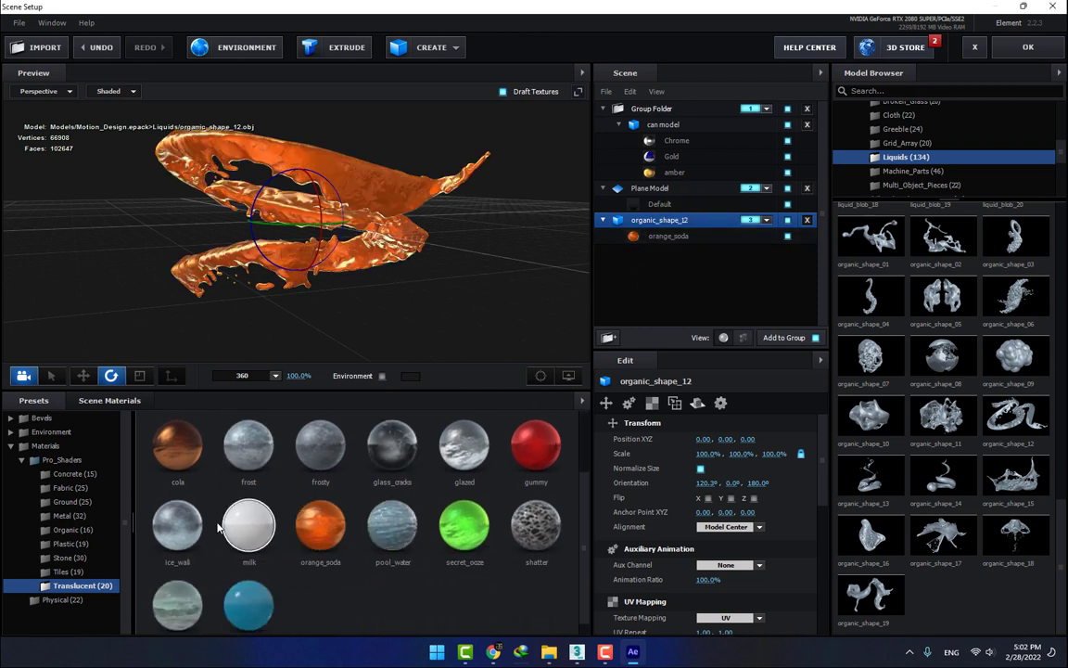
Apply the amber translucent material to the organic_shape_12 liquid in place of orange_soda.
{"action": "left_click_drag", "start_coordinate": [181, 449], "coordinate": [690, 238]}
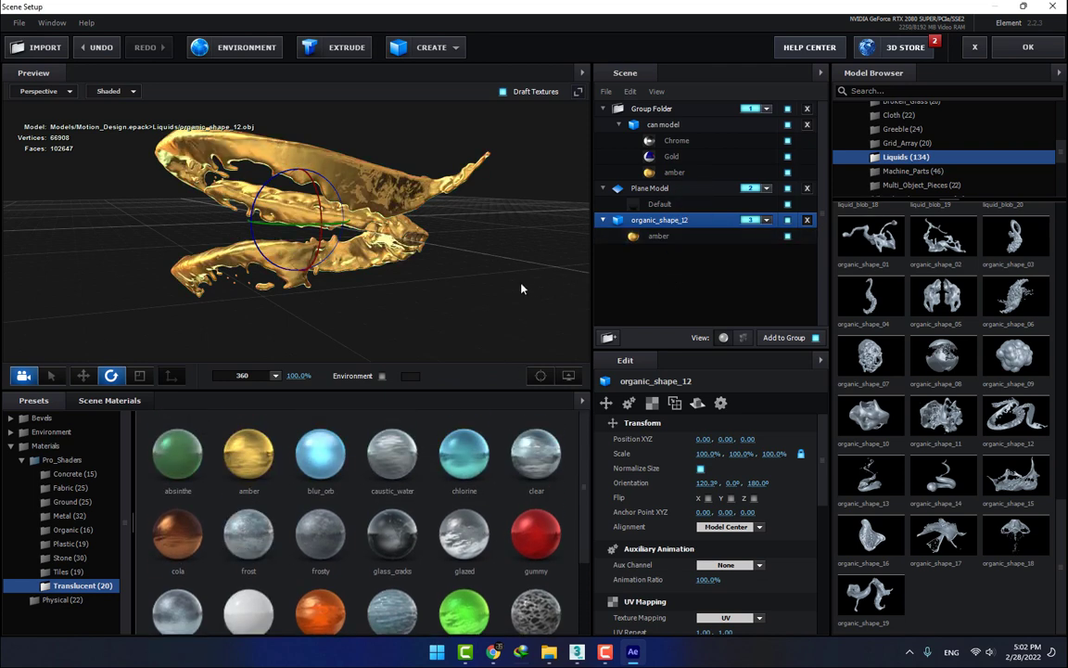
{"action": "left_click_drag", "start_coordinate": [520, 284], "coordinate": [528, 280]}
Set the reflection intensity of the liquid's amber material to 499% and its Fresnel to -0.66.
{"action": "scroll", "coordinate": [769, 525], "scroll_direction": "down", "scroll_amount": 1}
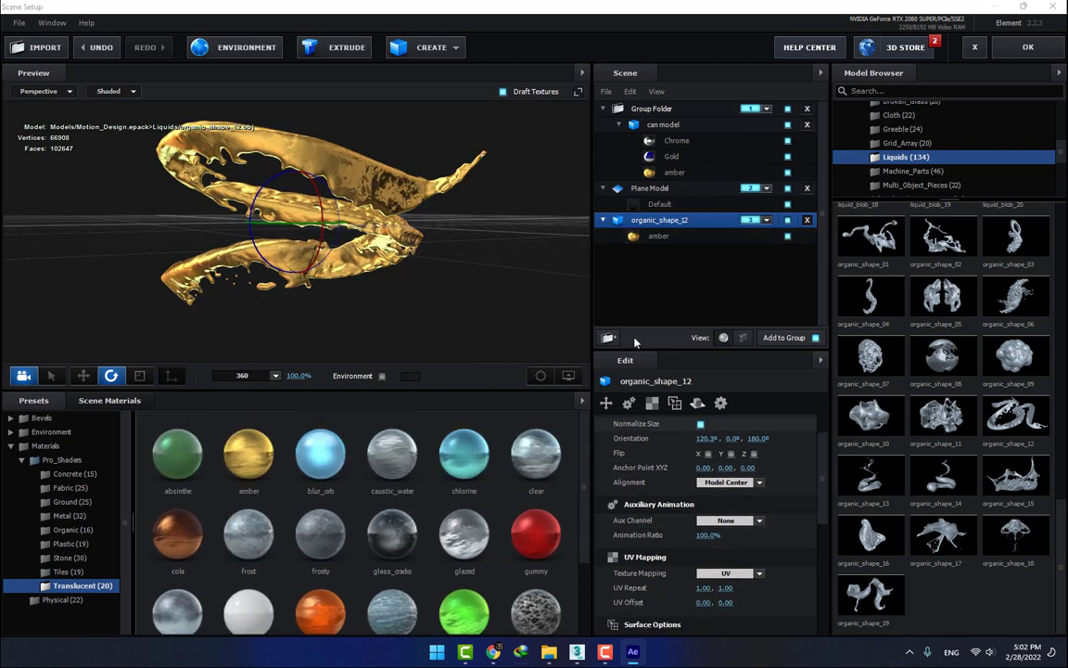
{"action": "left_click", "coordinate": [662, 239]}
{"action": "scroll", "coordinate": [714, 546], "scroll_direction": "down", "scroll_amount": 3}
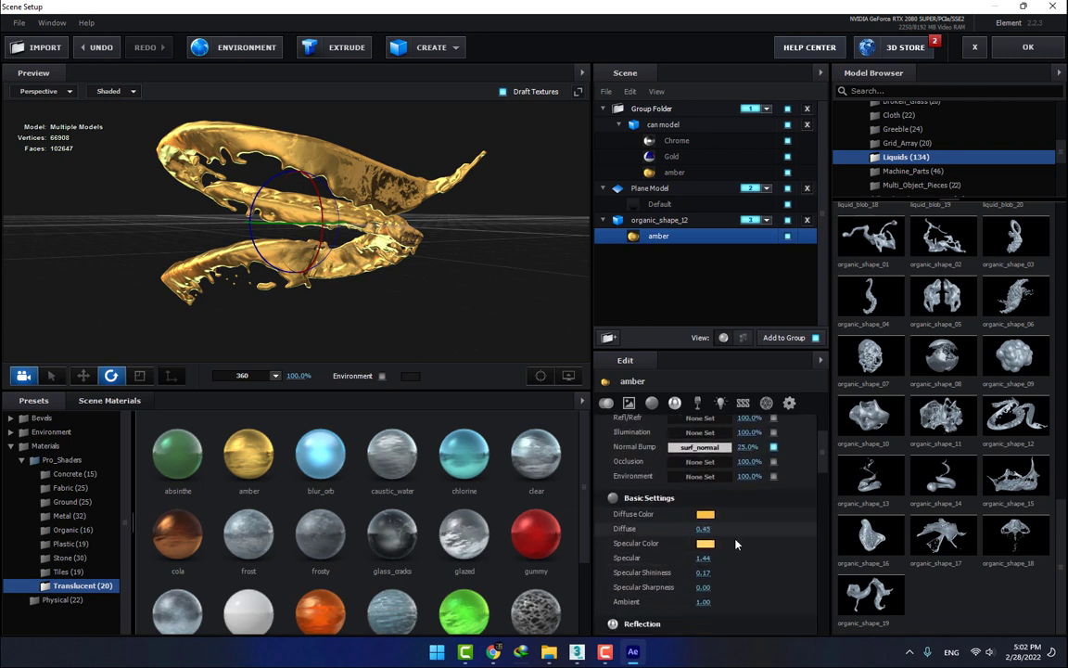
{"action": "scroll", "coordinate": [736, 547], "scroll_direction": "down", "scroll_amount": 2}
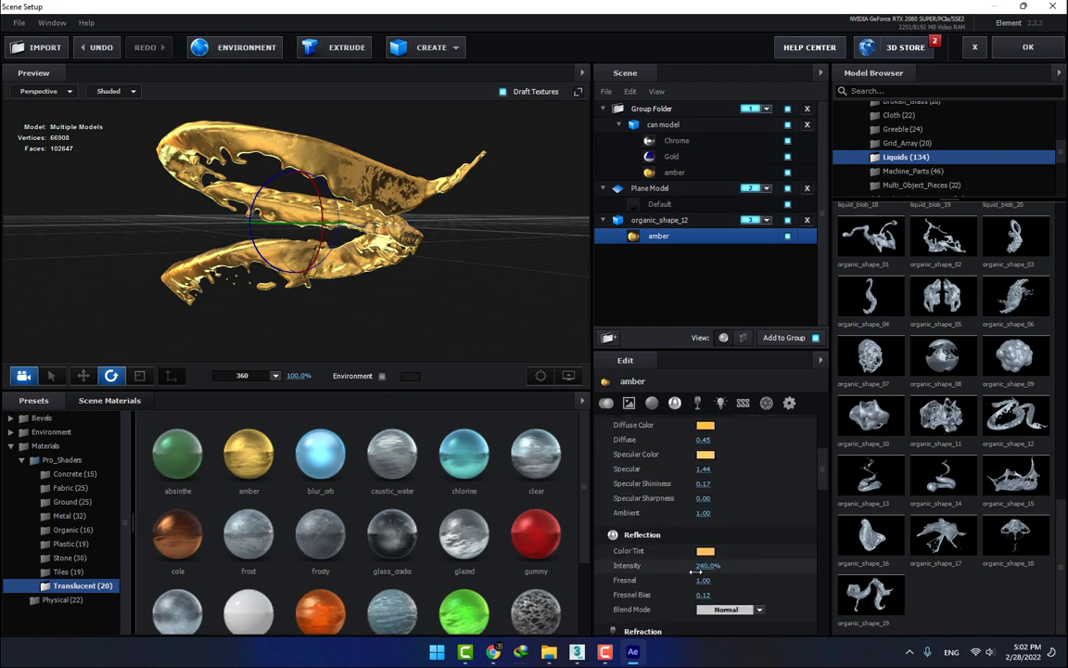
{"action": "left_click_drag", "start_coordinate": [696, 571], "coordinate": [763, 503]}
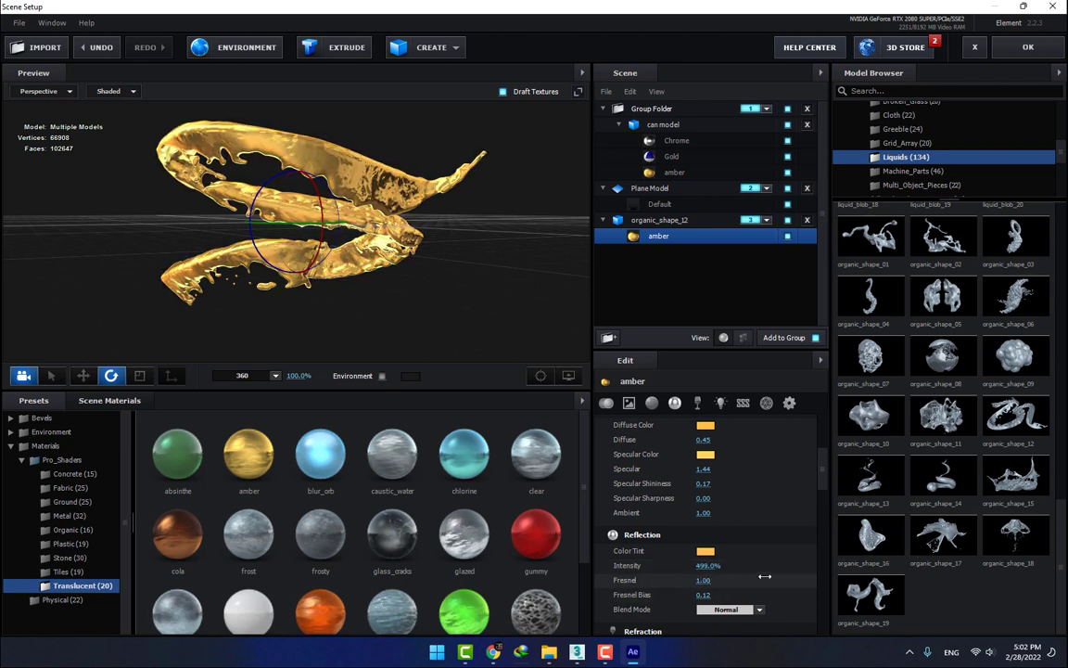
{"action": "left_click_drag", "start_coordinate": [764, 576], "coordinate": [671, 591]}
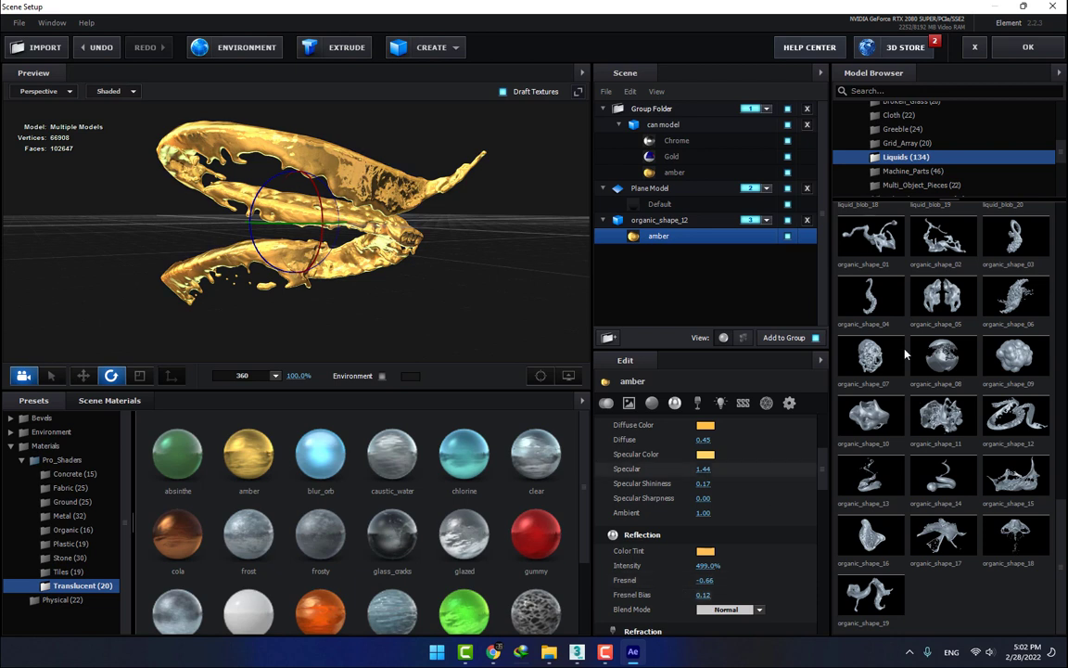
Set the advanced blend mode of the liquid's amber material to Add, trying Screen as an alternative.
{"action": "left_click", "coordinate": [787, 403]}
{"action": "left_click", "coordinate": [737, 439]}
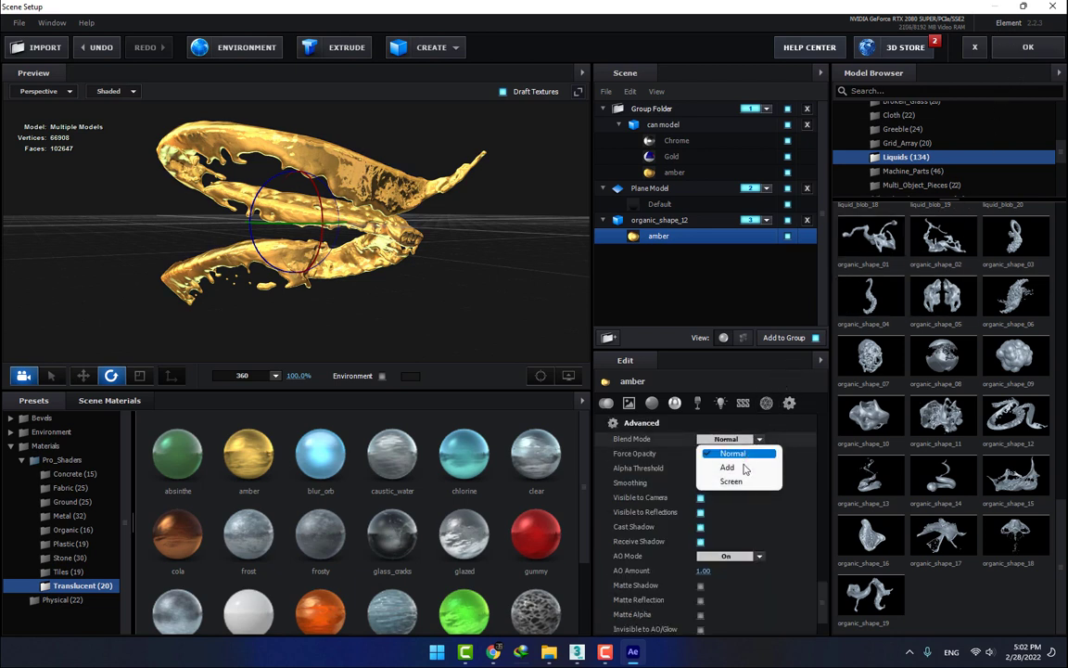
{"action": "left_click", "coordinate": [745, 469]}
{"action": "left_click", "coordinate": [728, 439]}
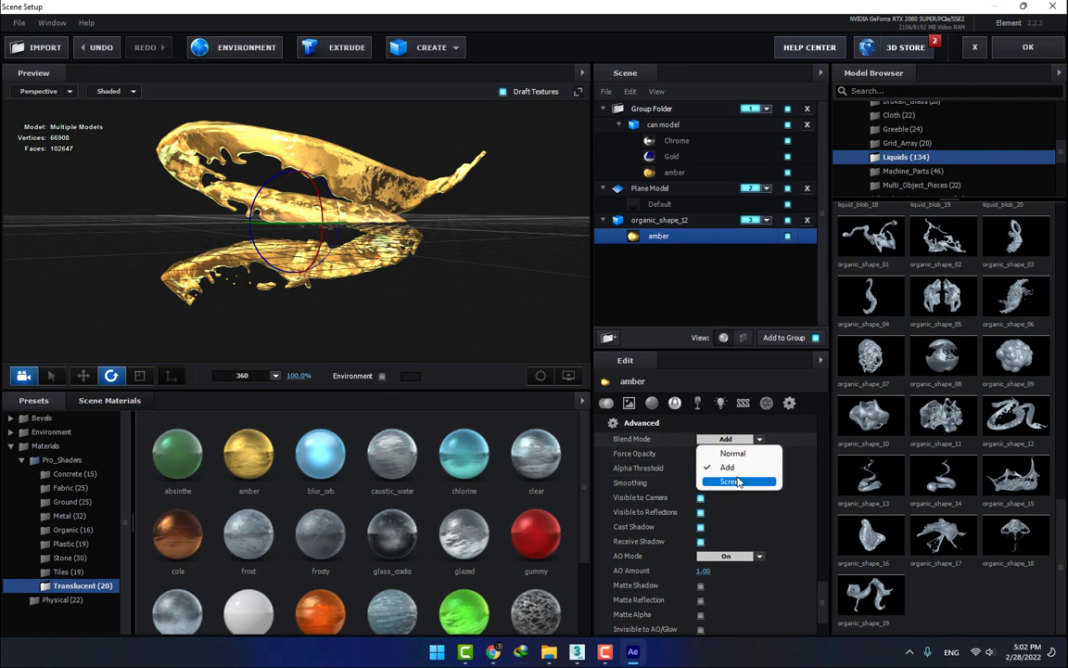
{"action": "left_click", "coordinate": [739, 482]}
{"action": "left_click", "coordinate": [743, 472]}
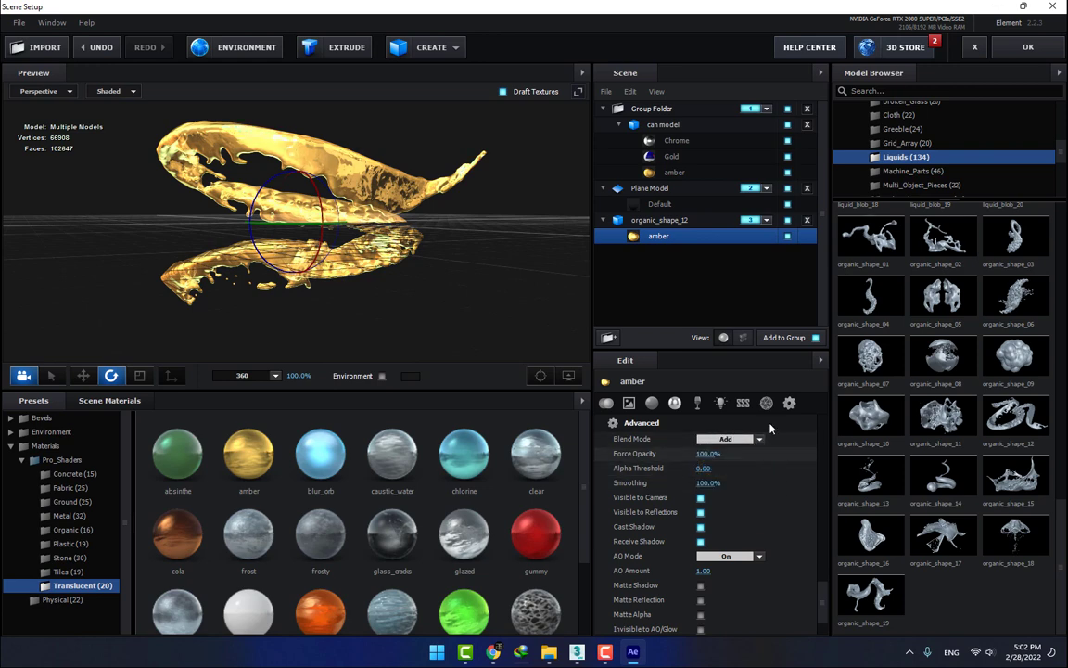
Set the blend mode of the liquid's amber material to Normal and apply the scene to the composition.
{"action": "left_click", "coordinate": [1009, 47]}
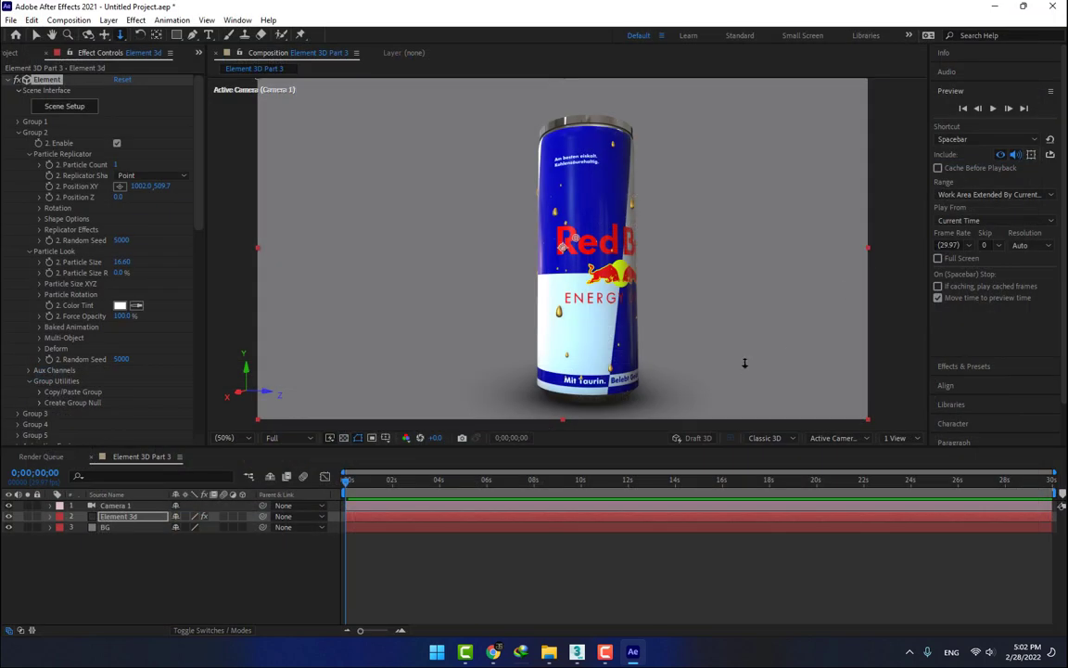
{"action": "left_click", "coordinate": [68, 108]}
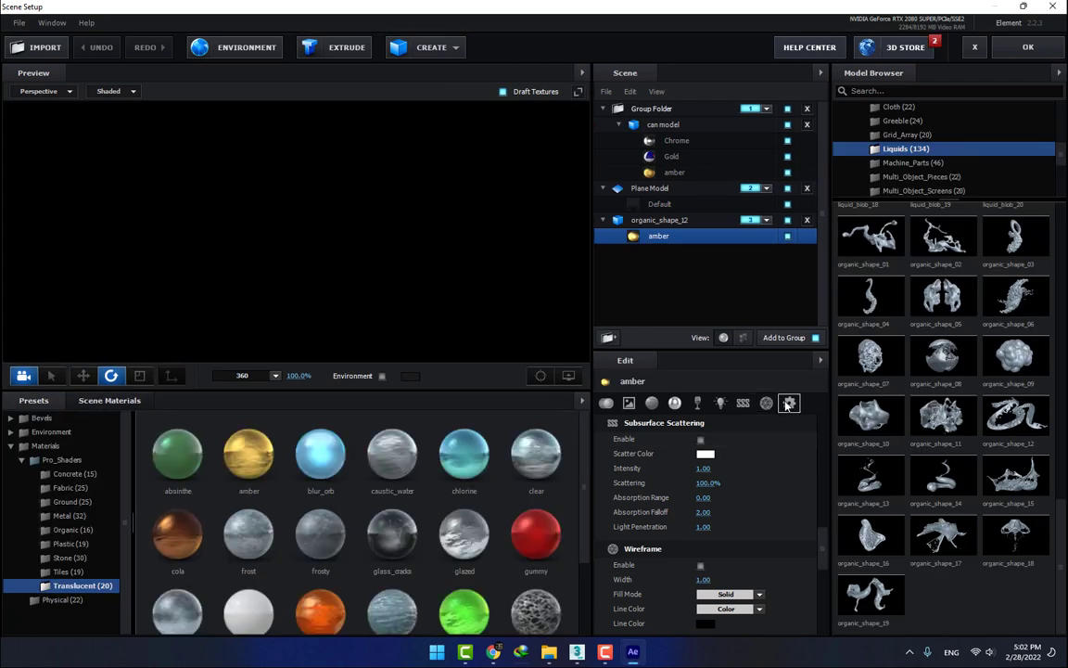
{"action": "scroll", "coordinate": [715, 444], "scroll_direction": "down", "scroll_amount": 5}
{"action": "left_click", "coordinate": [727, 439]}
{"action": "left_click", "coordinate": [732, 453]}
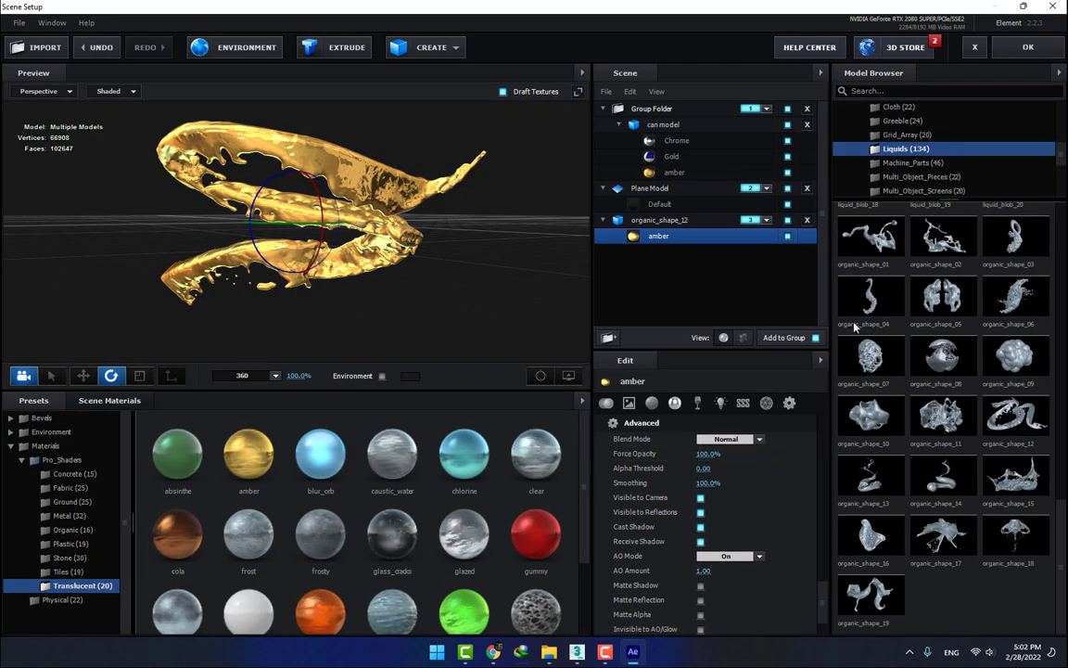
{"action": "left_click", "coordinate": [1026, 47]}
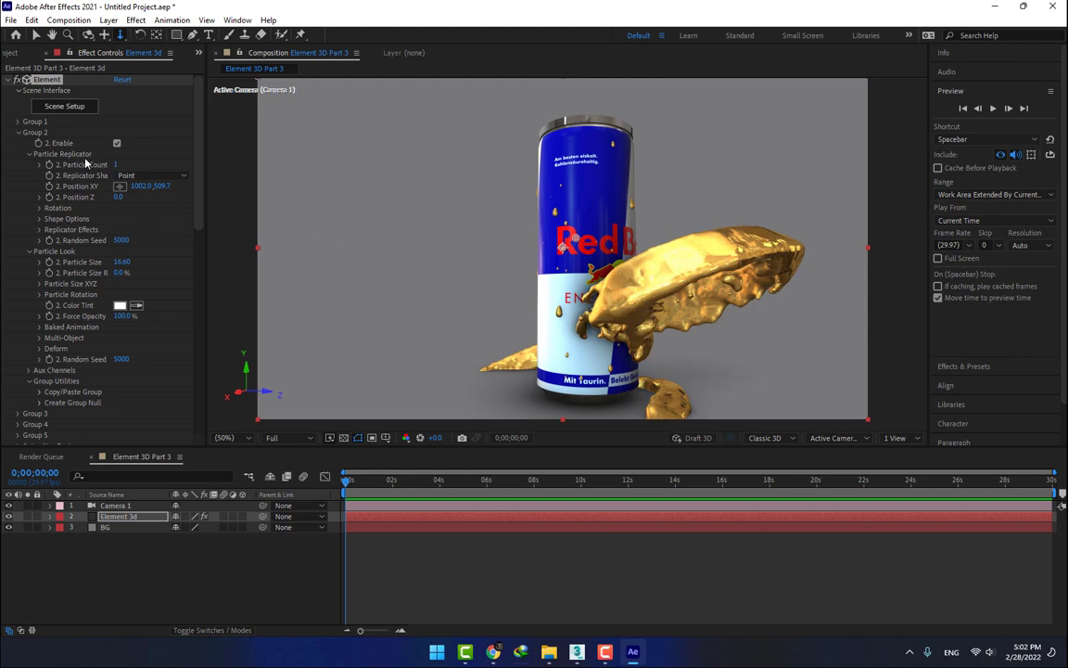
Move the Group 3 liquid splash to position XY 993, 424 and Z 80.
{"action": "left_click", "coordinate": [18, 413]}
{"action": "scroll", "coordinate": [35, 409], "scroll_direction": "down", "scroll_amount": 1}
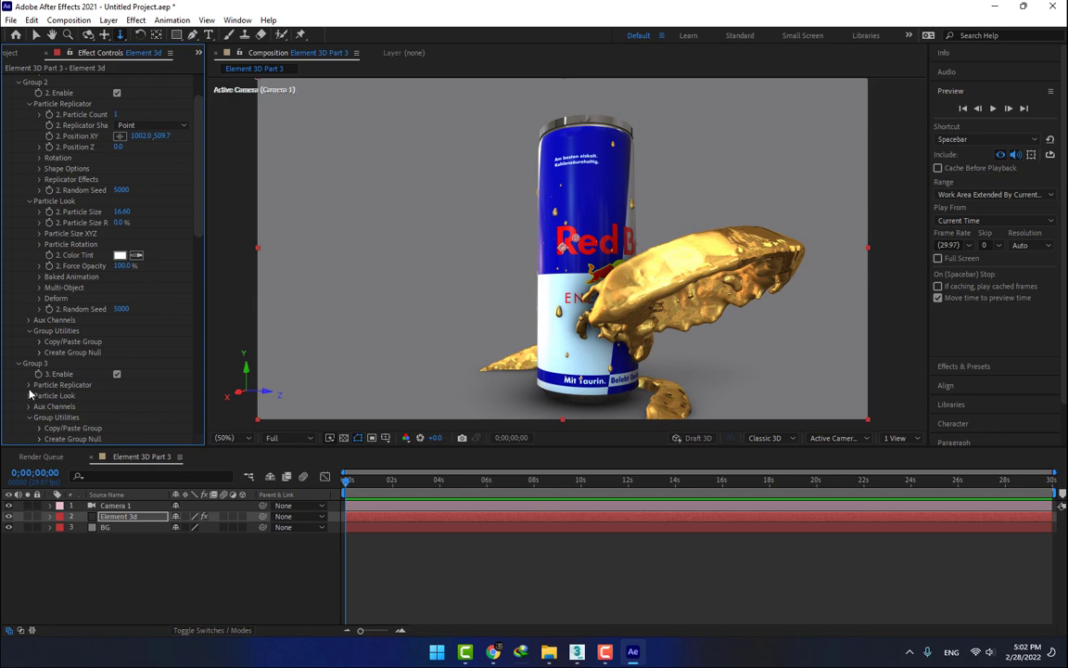
{"action": "scroll", "coordinate": [29, 394], "scroll_direction": "down", "scroll_amount": 1}
{"action": "left_click", "coordinate": [29, 352]}
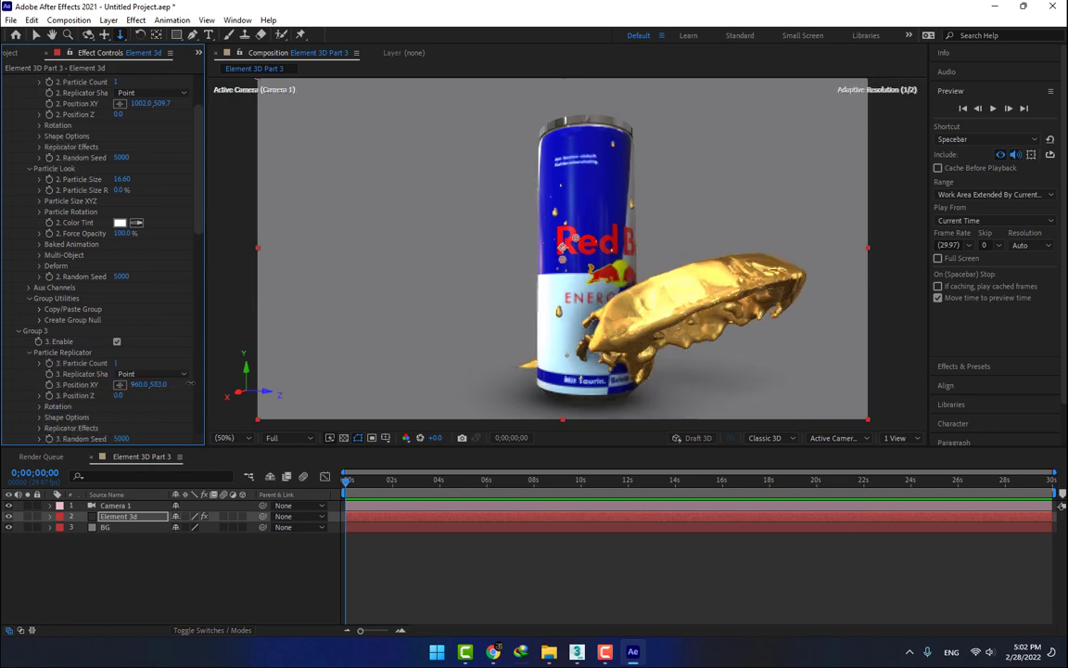
{"action": "left_click_drag", "start_coordinate": [190, 383], "coordinate": [78, 374]}
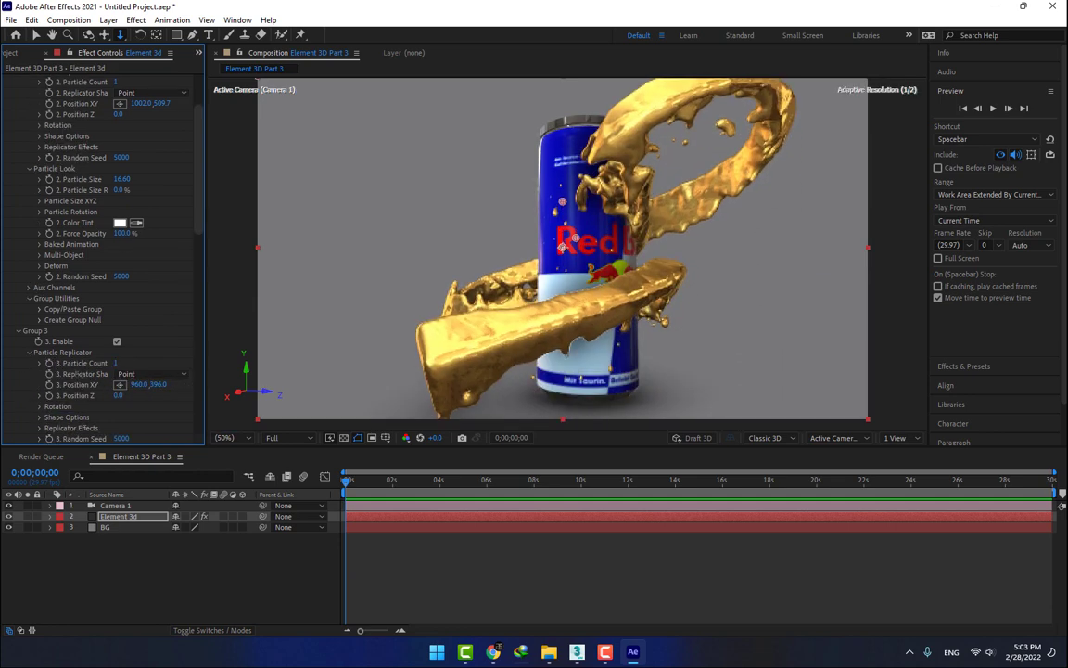
{"action": "mouse_move", "coordinate": [171, 384]}
{"action": "left_mouse_down"}
{"action": "mouse_move", "coordinate": [182, 386]}
{"action": "mouse_move", "coordinate": [121, 395]}
{"action": "mouse_move", "coordinate": [179, 384]}
{"action": "left_mouse_up"}
{"action": "left_click", "coordinate": [141, 384]}
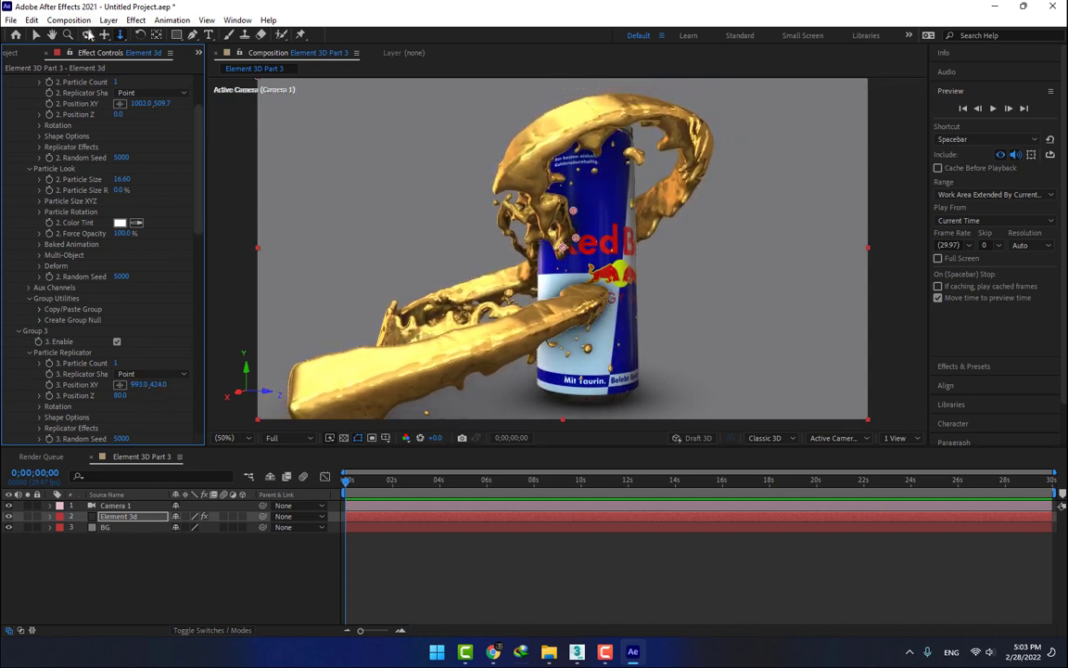
Reposition the Group 3 liquid around the can at X 846 and Z -30, checking from above, and raise it slightly.
{"action": "left_click", "coordinate": [88, 35]}
{"action": "left_click_drag", "start_coordinate": [416, 174], "coordinate": [410, 269]}
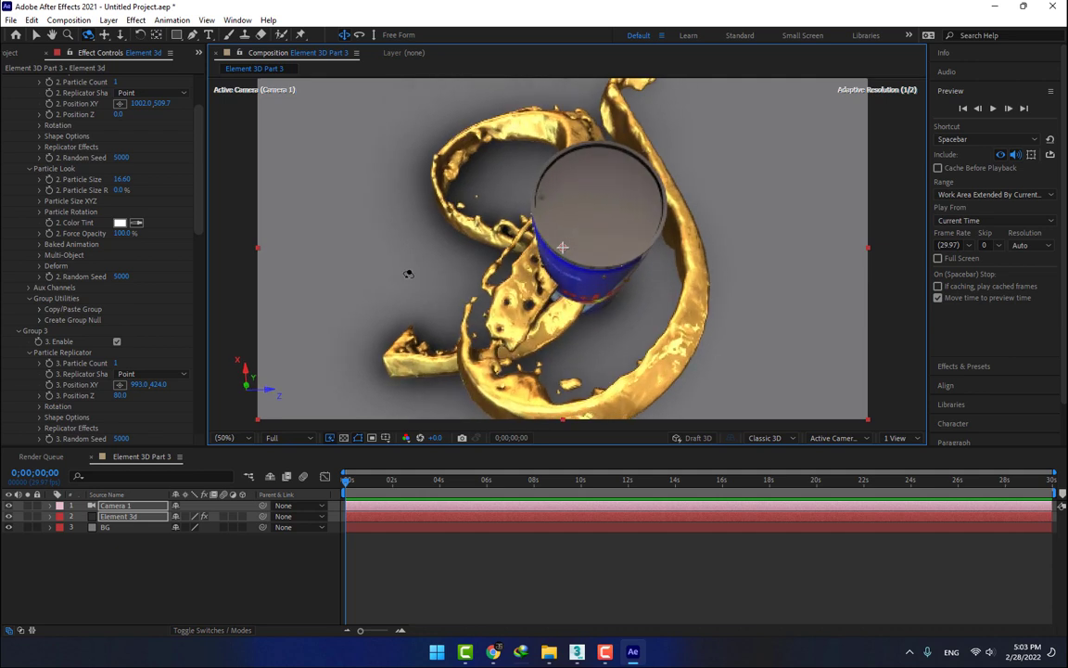
{"action": "left_click_drag", "start_coordinate": [158, 107], "coordinate": [176, 108]}
{"action": "key", "text": "ctrl+z"}
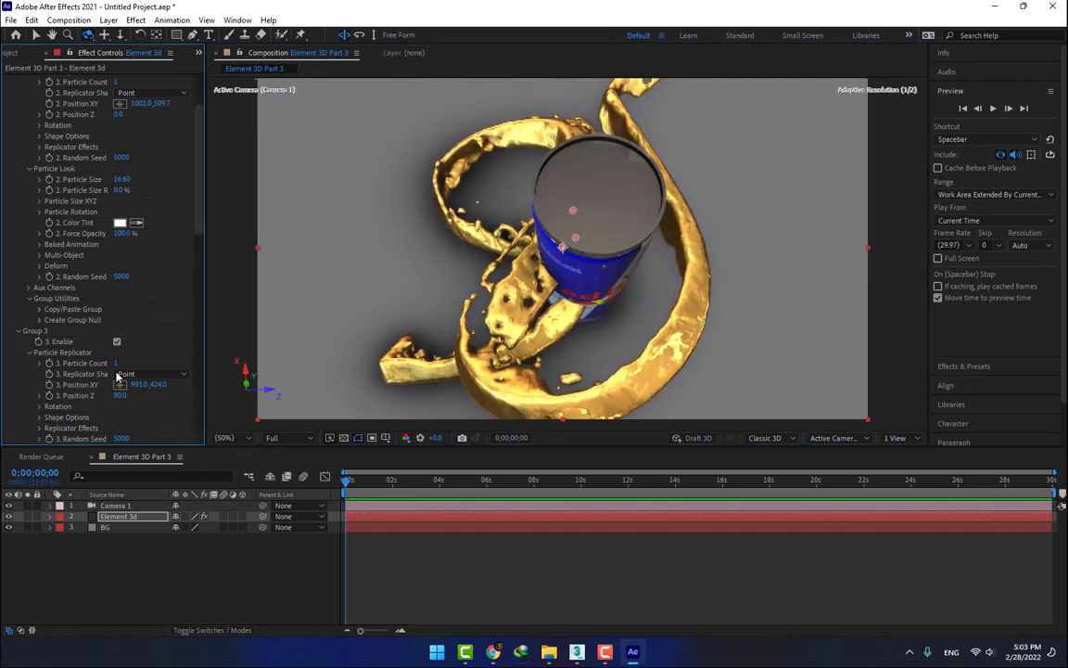
{"action": "left_click_drag", "start_coordinate": [170, 385], "coordinate": [8, 396]}
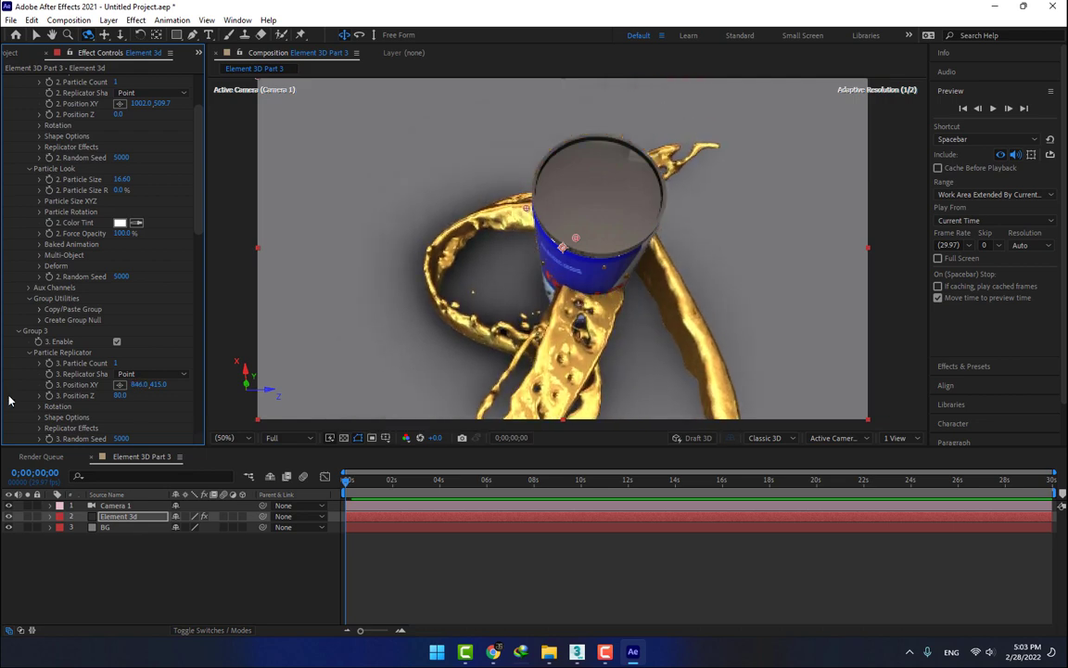
{"action": "mouse_move", "coordinate": [121, 395]}
{"action": "left_mouse_down"}
{"action": "mouse_move", "coordinate": [79, 395]}
{"action": "mouse_move", "coordinate": [115, 396]}
{"action": "left_mouse_up"}
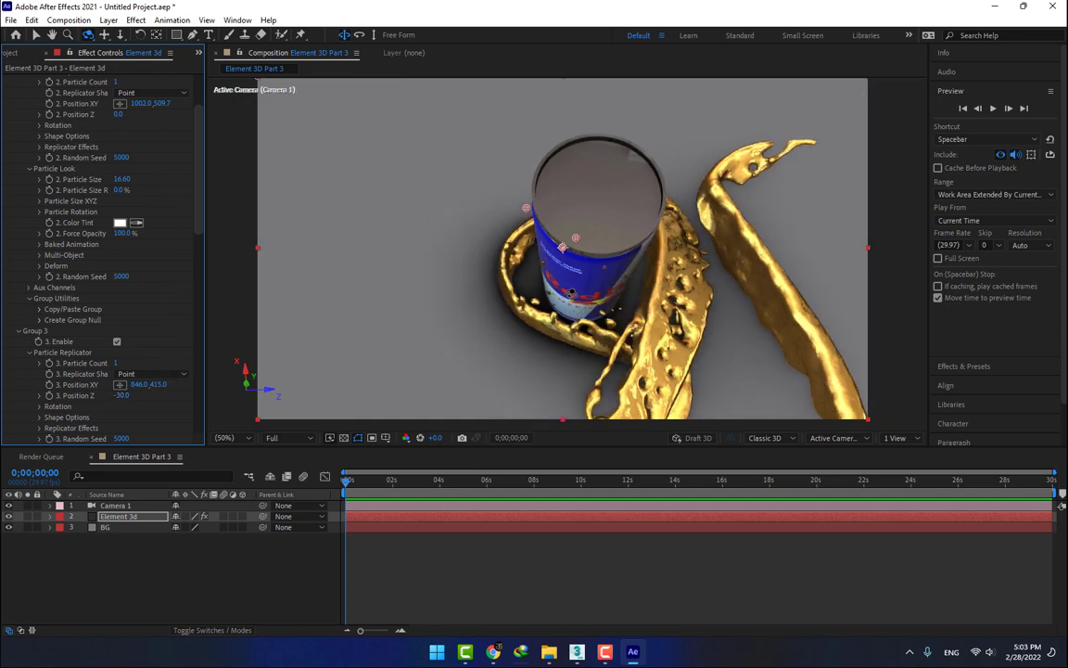
{"action": "left_click_drag", "start_coordinate": [571, 292], "coordinate": [623, 187]}
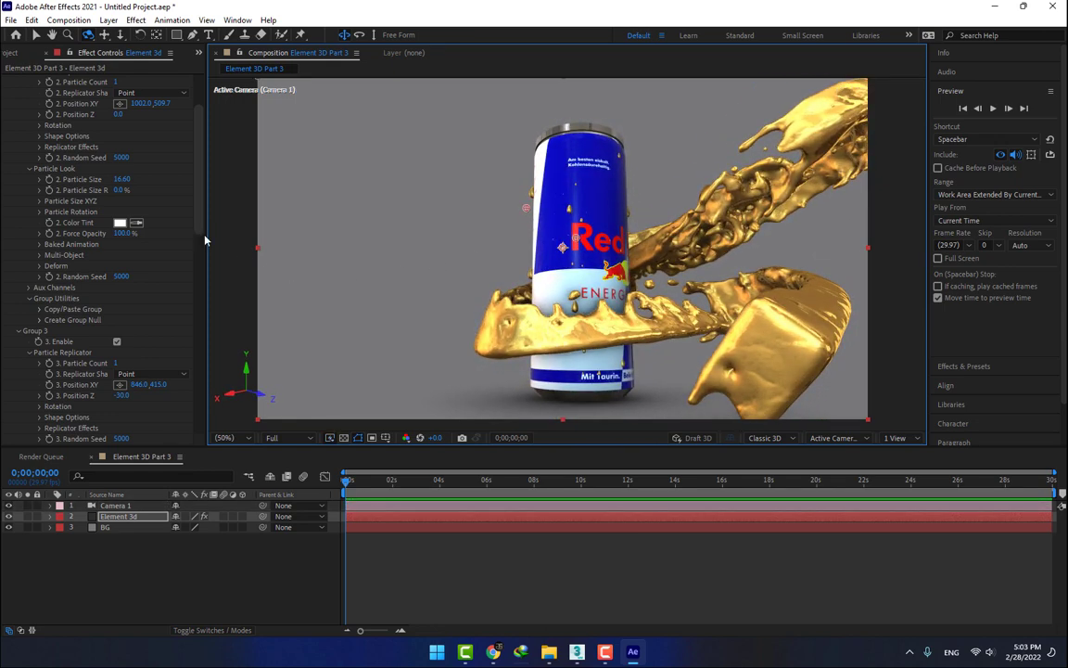
{"action": "mouse_move", "coordinate": [161, 385]}
{"action": "left_mouse_down"}
{"action": "mouse_move", "coordinate": [176, 385]}
{"action": "mouse_move", "coordinate": [144, 384]}
{"action": "left_mouse_up"}
Set the Y Rotation of the Group 1 can to 55° to turn its logo toward the camera.
{"action": "scroll", "coordinate": [177, 140], "scroll_direction": "up", "scroll_amount": 3}
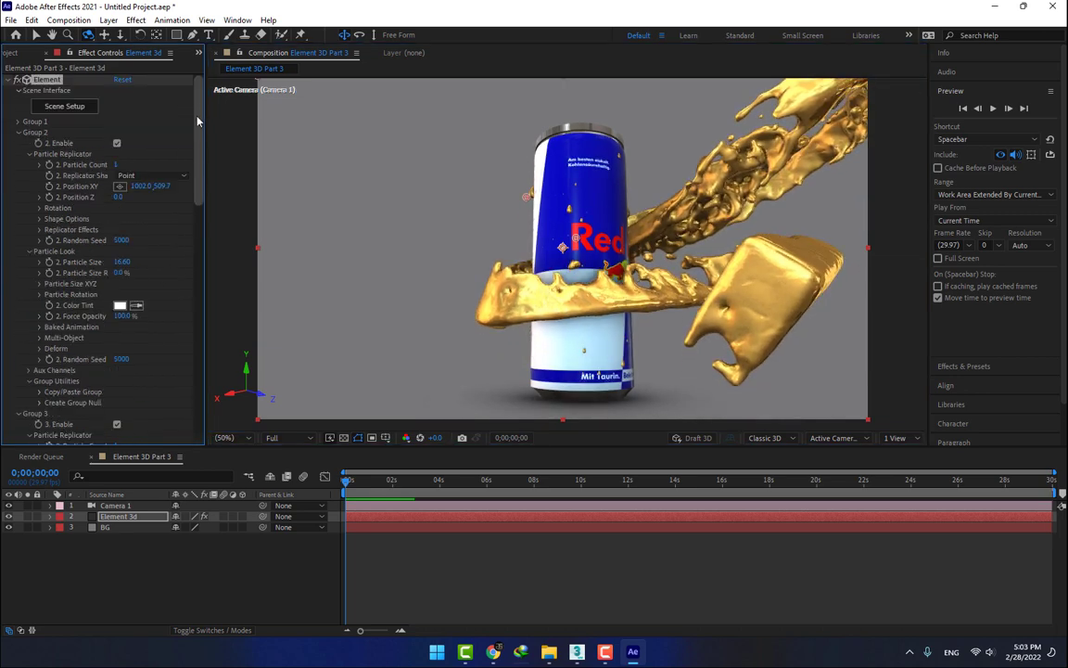
{"action": "left_click", "coordinate": [18, 121]}
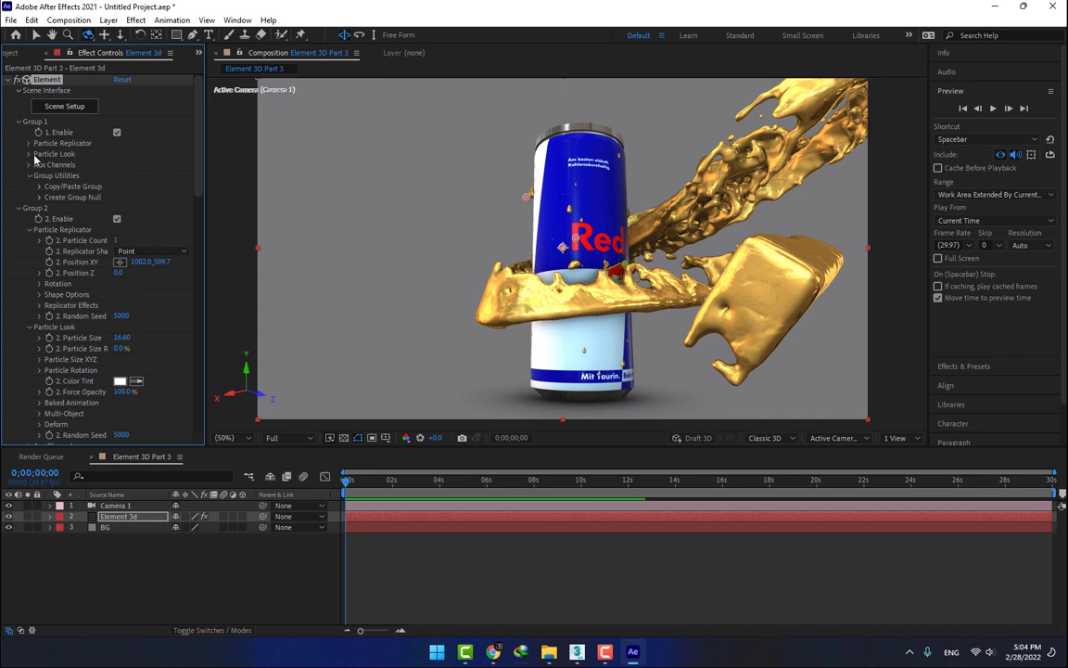
{"action": "left_click", "coordinate": [28, 143]}
{"action": "left_click", "coordinate": [40, 197]}
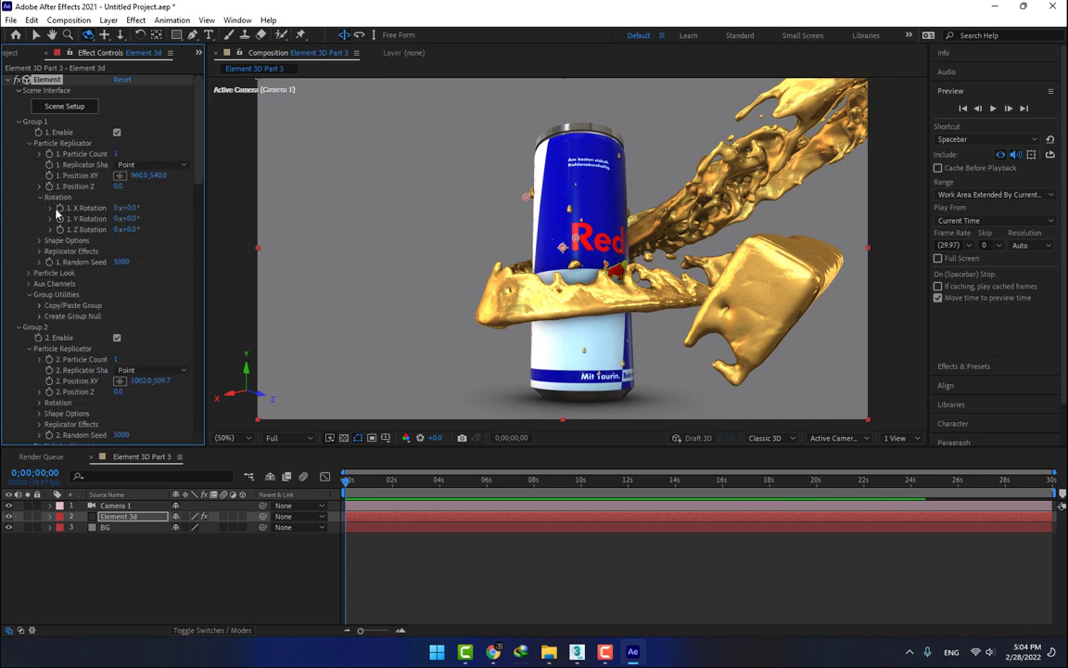
{"action": "left_click_drag", "start_coordinate": [131, 218], "coordinate": [170, 217]}
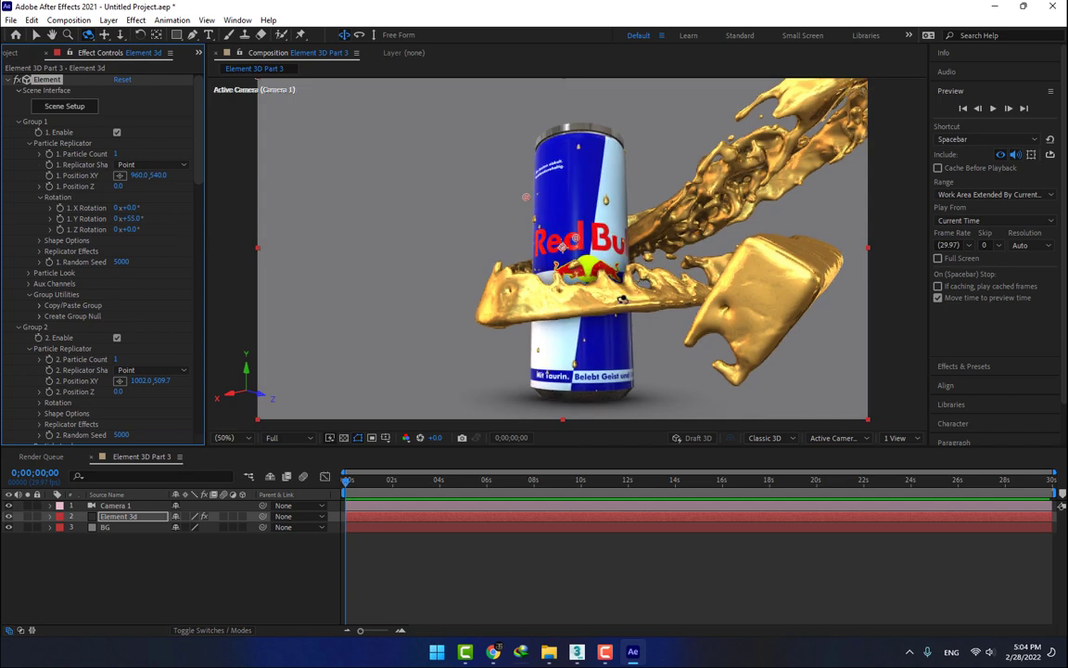
Orbit and dolly Camera 1 to reframe the can and the liquid splash.
{"action": "left_click_drag", "start_coordinate": [568, 269], "coordinate": [648, 294]}
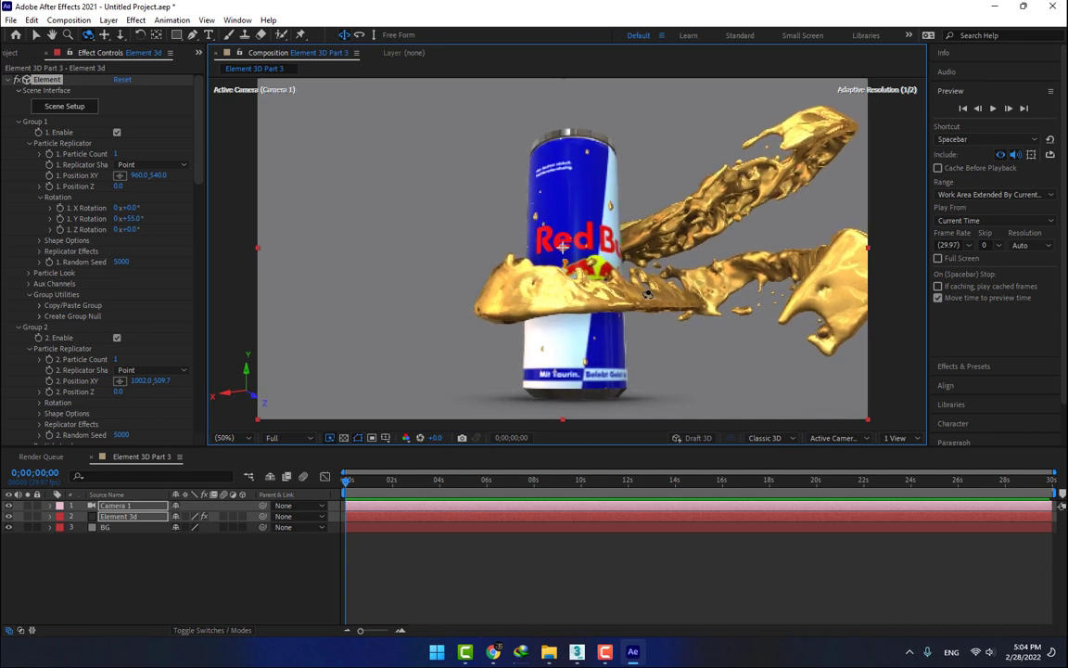
{"action": "left_click", "coordinate": [120, 38]}
{"action": "left_click_drag", "start_coordinate": [488, 226], "coordinate": [484, 218]}
{"action": "left_click", "coordinate": [89, 34]}
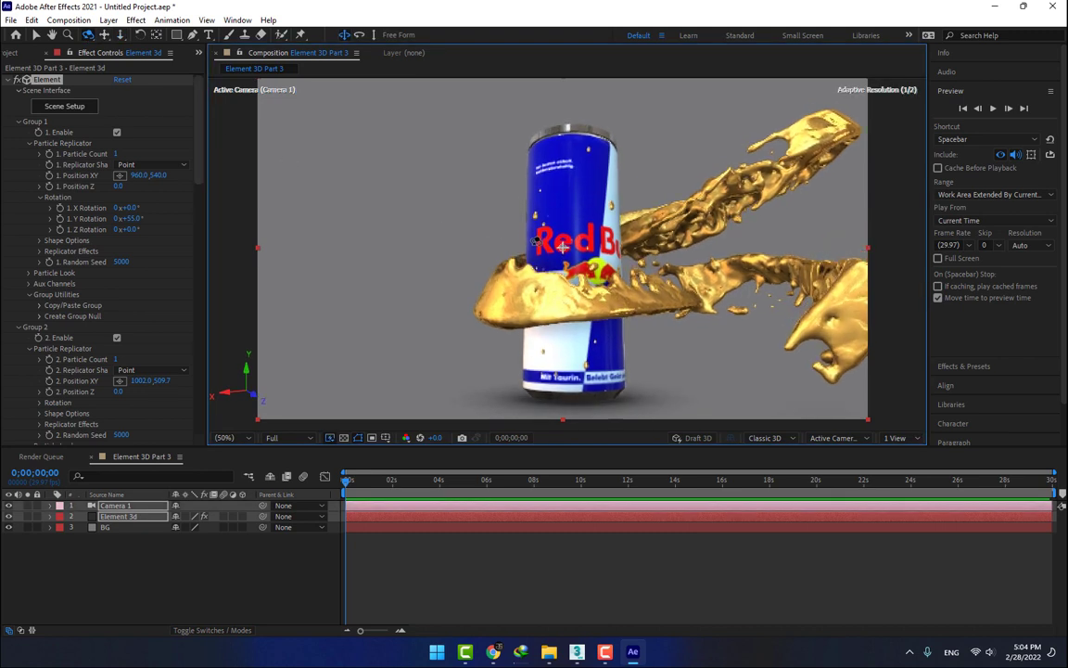